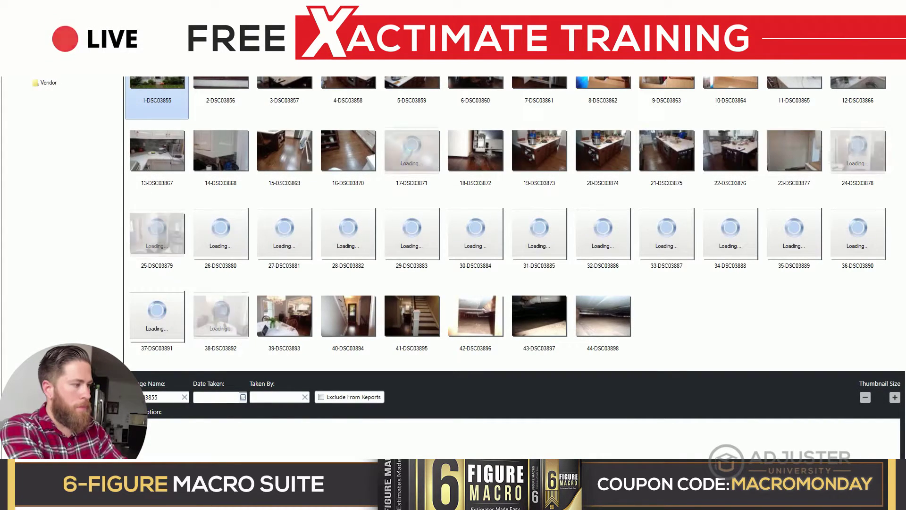
Replace the image name of the first photo and name the second photo Address Verification.
scroll(506, 224, "down", 2)
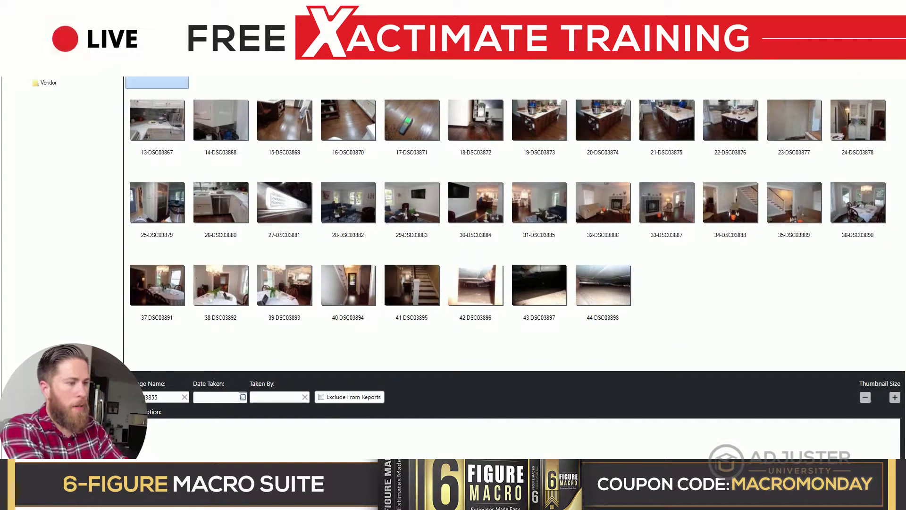
left_click(158, 397)
key("BackSpace")
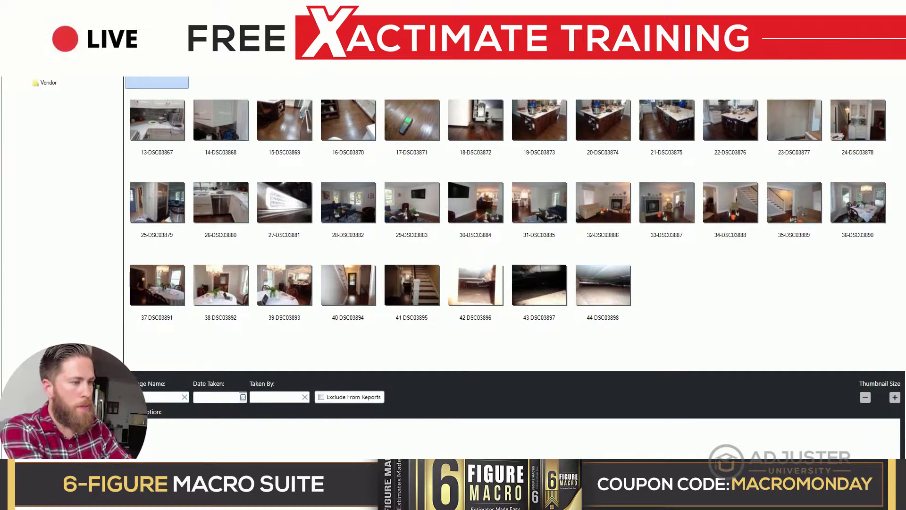
left_click(221, 71)
type("erification")
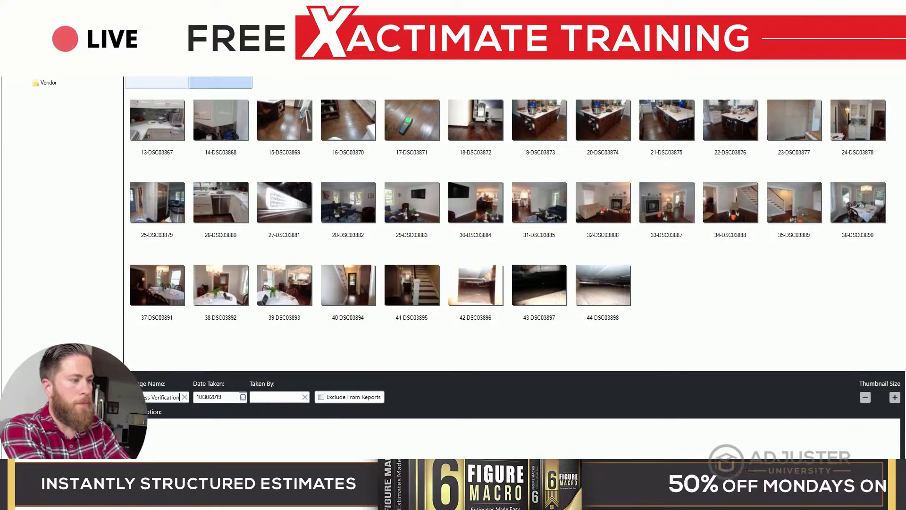
Insert the RISK, ADDRESS VERIFICATION note template into the description of the first two photos together.
left_click(157, 82, "ctrl")
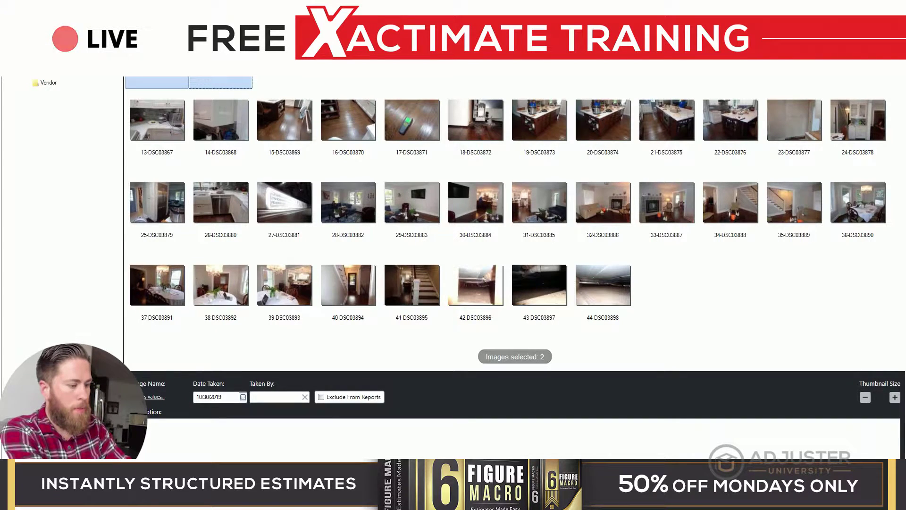
left_click(245, 438)
left_click(234, 425)
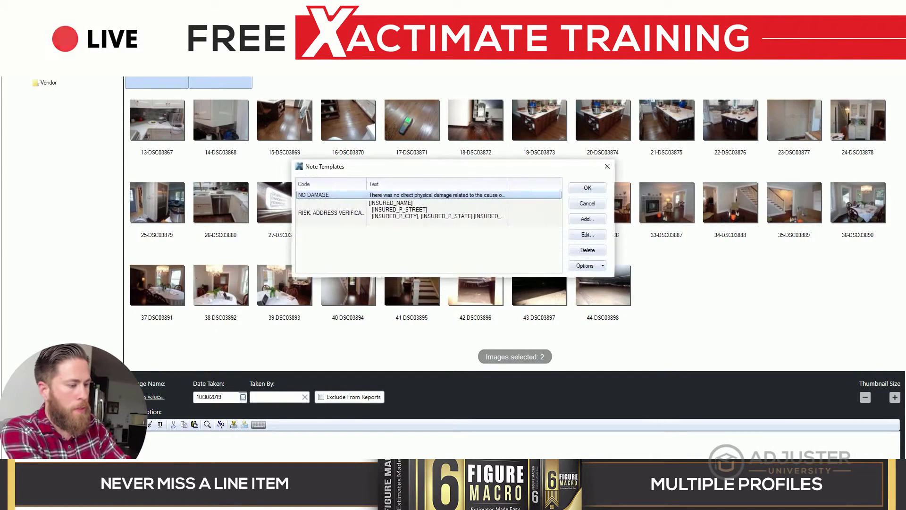
double_click(401, 212)
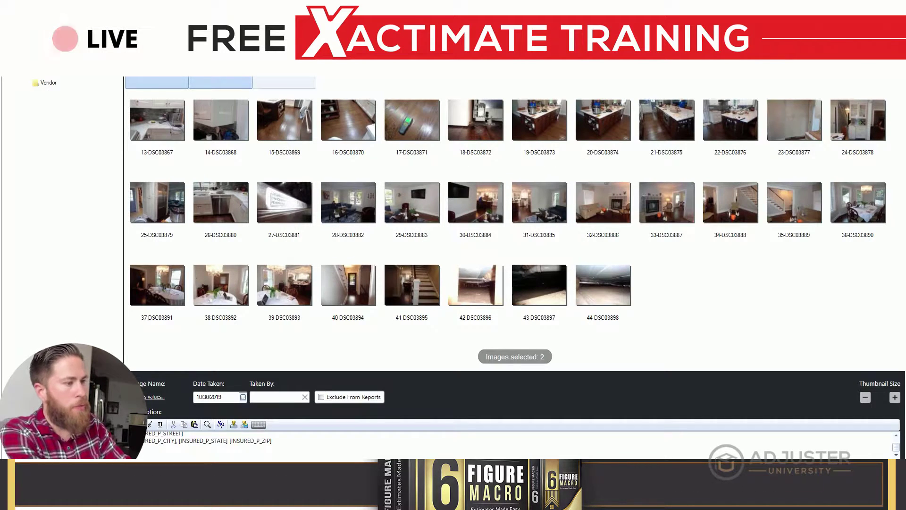
Check the image names and descriptions of the second through fourth photos.
left_click(285, 82)
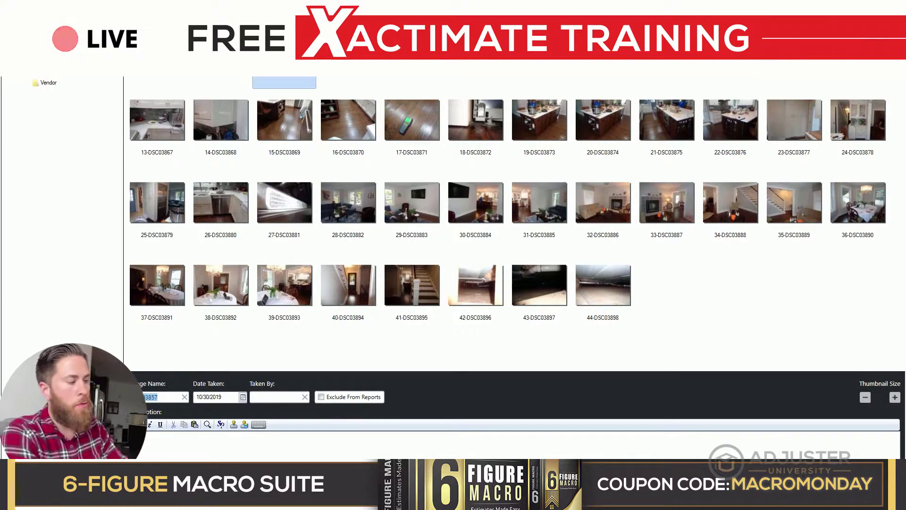
key("Left")
key("Right")
key("Right")
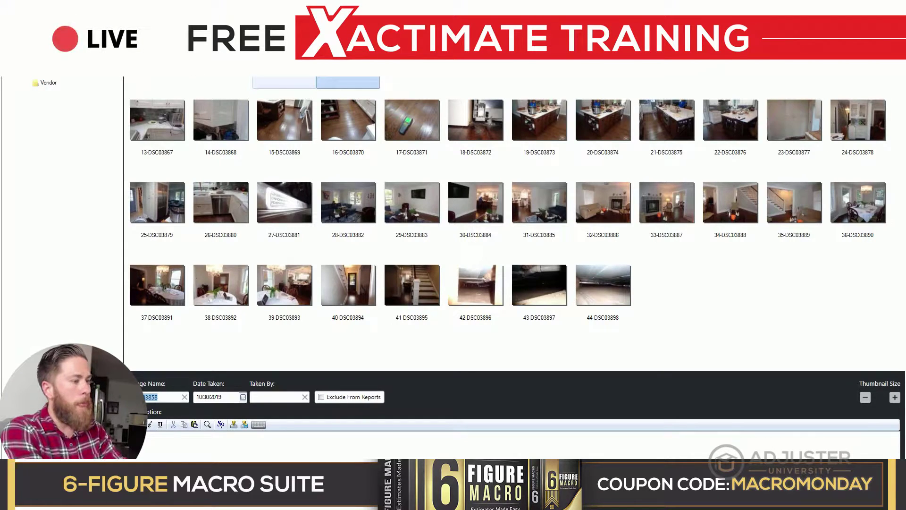
key("Left")
key("Right")
key("Left")
key("Left")
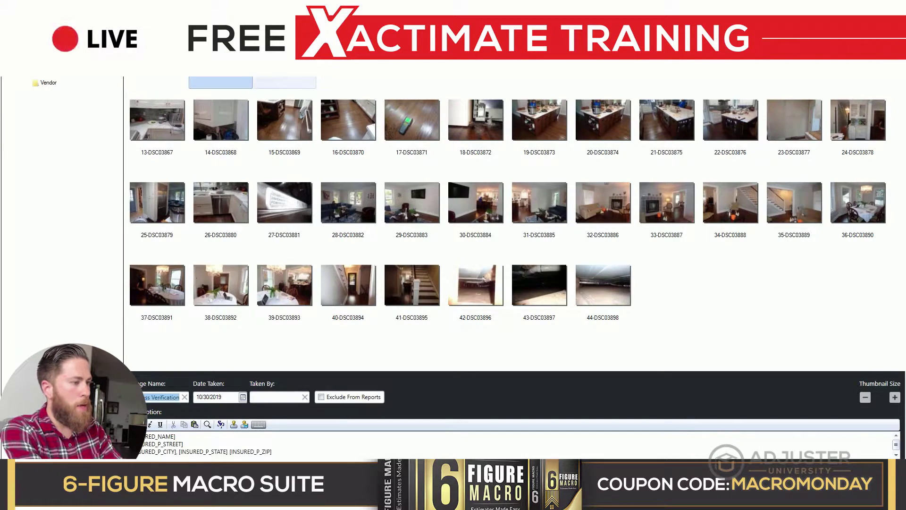
Select photos 3 through 27 together and name them all Kitchen.
left_click_drag(284, 71, 858, 71)
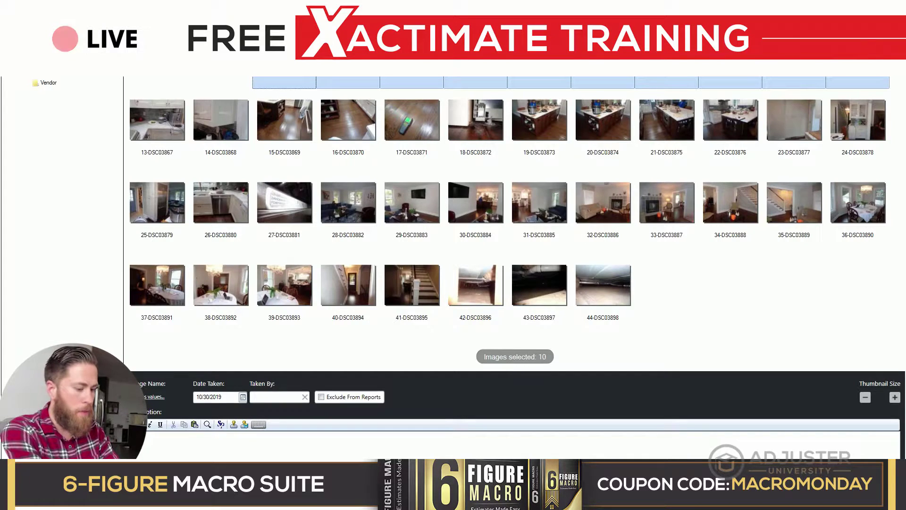
key("shift+Right")
key("shift+Right")
key("shift+Right")
key("shift+Right")
key("shift+Right")
key("shift+Right")
key("shift+Right")
key("shift+Right")
key("shift+Right")
key("shift+Right")
key("shift+Right")
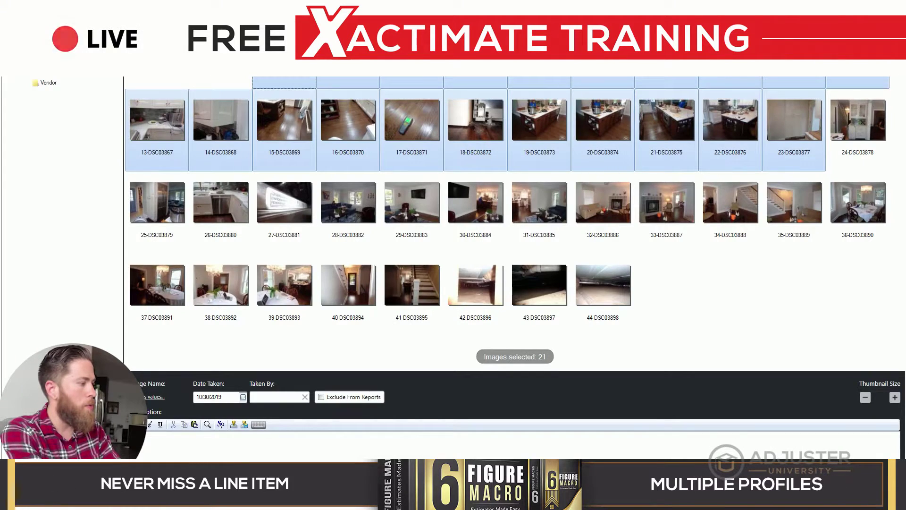
key("shift+Right")
key("shift+Right")
key("shift+Right")
key("shift+Right")
key("shift+Right")
key("shift+Right")
key("shift+Left")
key("shift+Left")
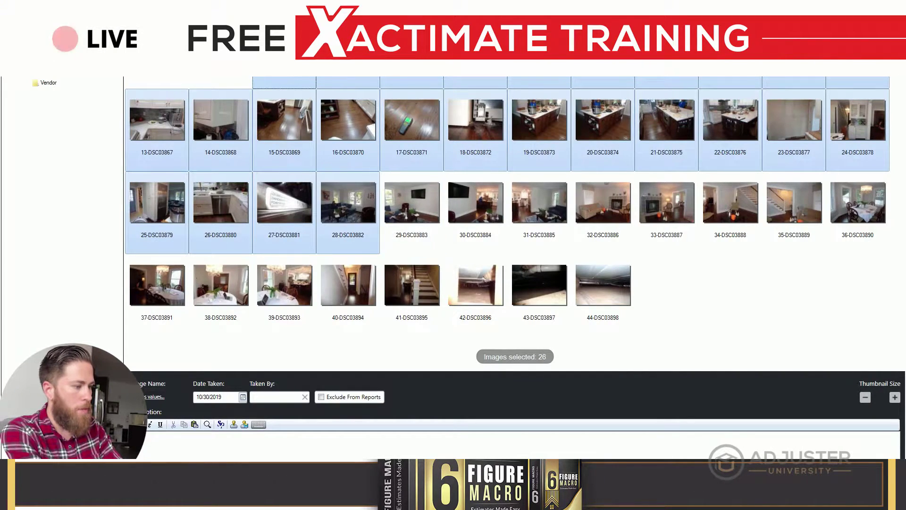
left_click(154, 397)
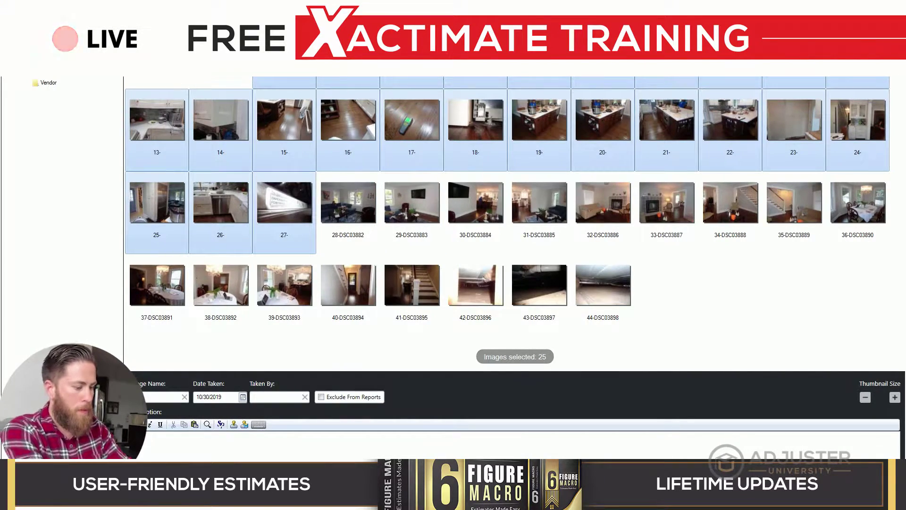
type("Living R")
key("BackSpace")
key("BackSpace")
key("BackSpace")
key("BackSpace")
key("BackSpace")
key("BackSpace")
key("BackSpace")
key("BackSpace")
type("Kitchen")
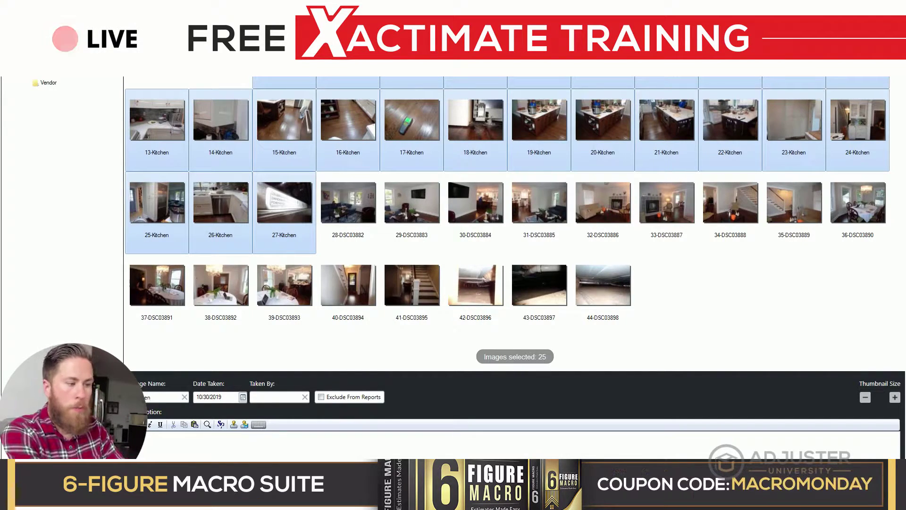
Select photos 28 through 31 together and name them Living Room 1.
key("Up")
key("Down")
key("Right")
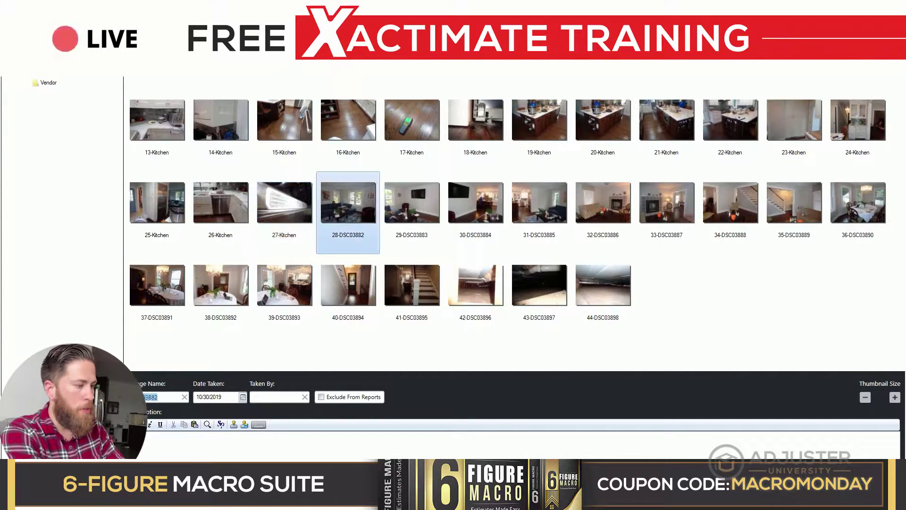
key("shift+Right")
key("shift+Right")
key("shift+Right")
left_click(154, 397)
type("Living Room 1")
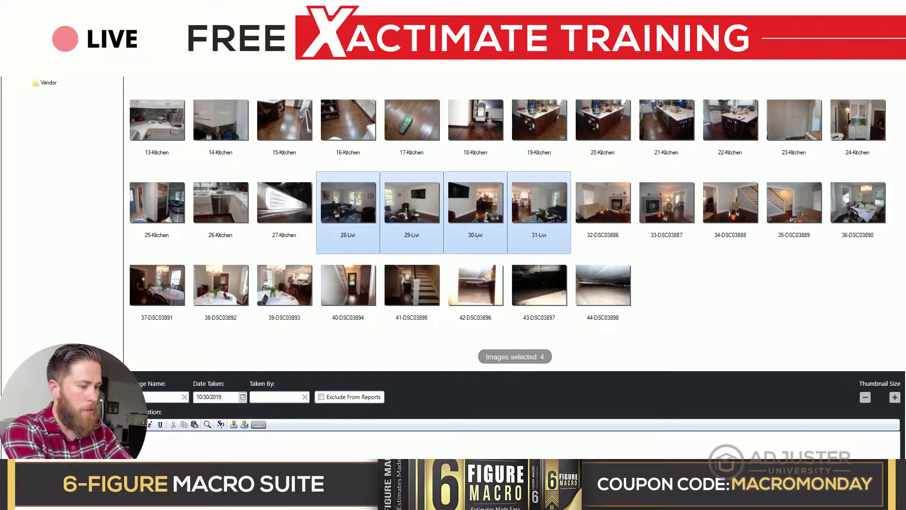
key("Return")
key("Right")
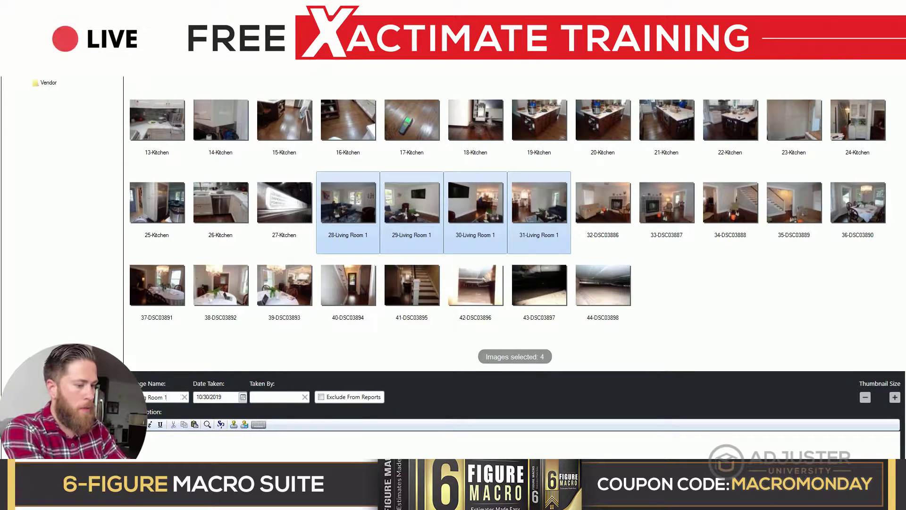
key("Return")
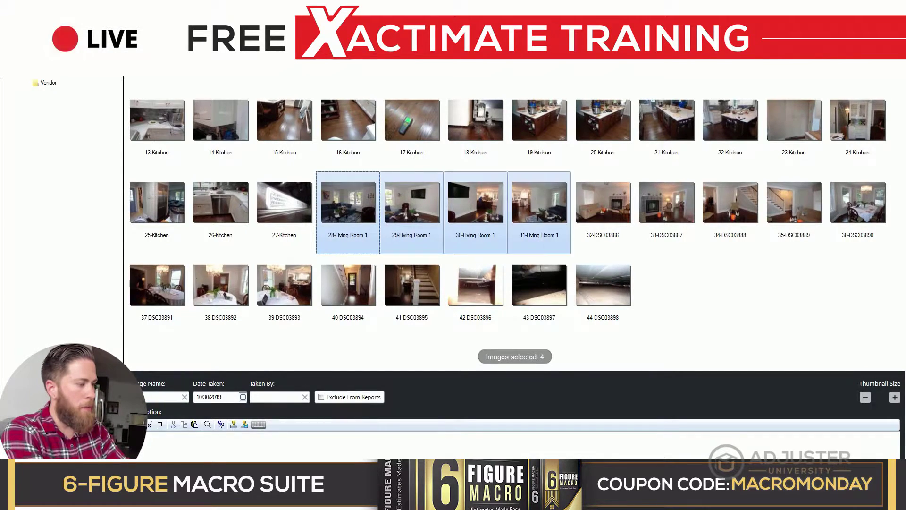
type("Living Room 1")
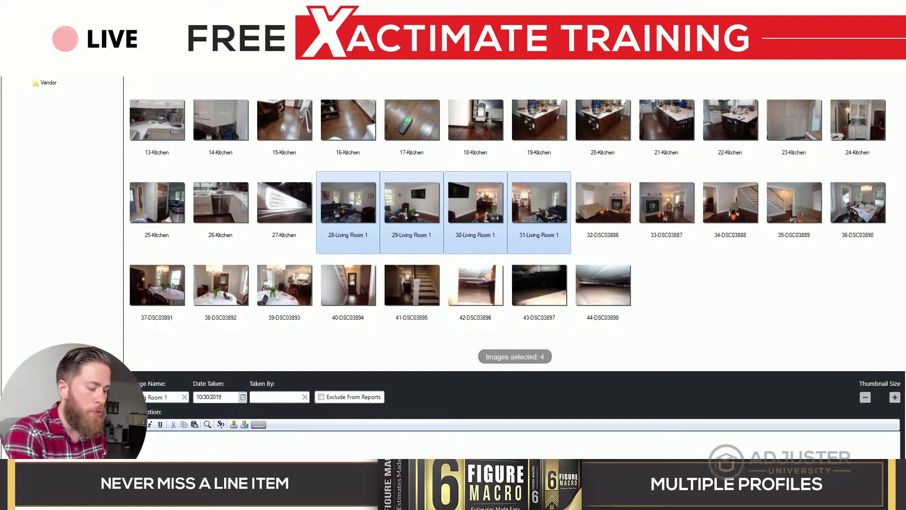
Copy the Living Room 1 image name and reuse it for photos 32 through 35, changed to Living Room 2.
key("ctrl+a")
key("ctrl+c")
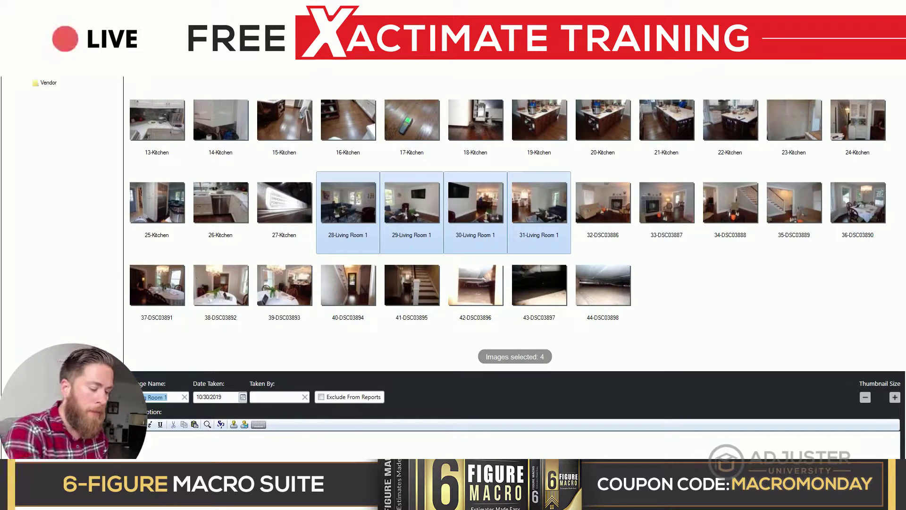
left_click(155, 397)
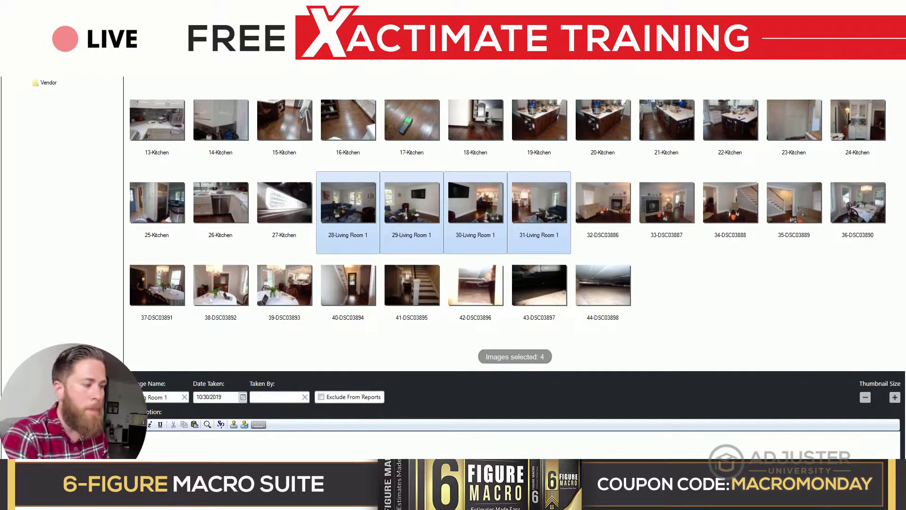
key("Return")
key("Return")
key("Return")
key("Return")
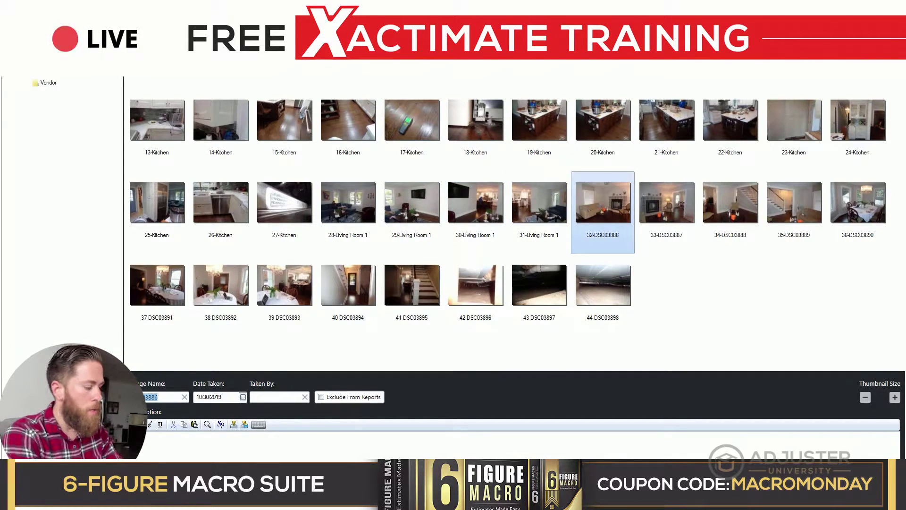
key("shift+Right")
key("shift+Right")
key("shift+Right")
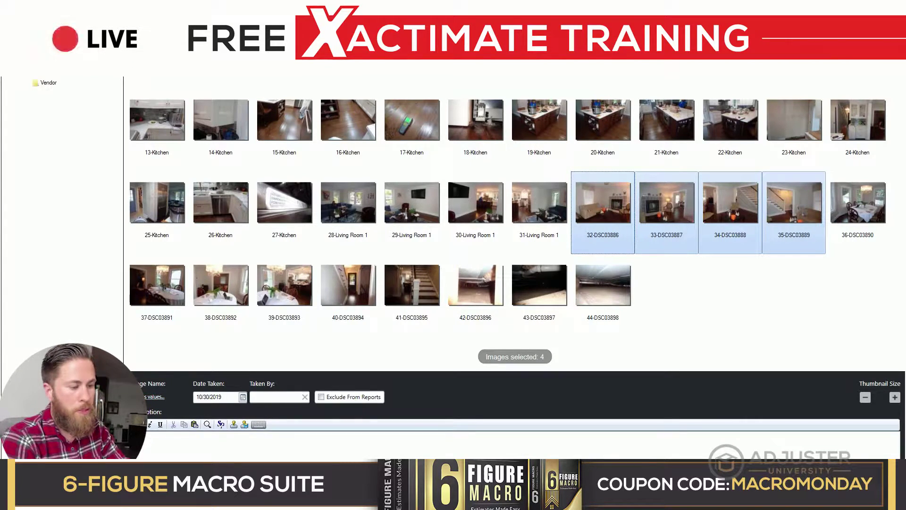
left_click(155, 397)
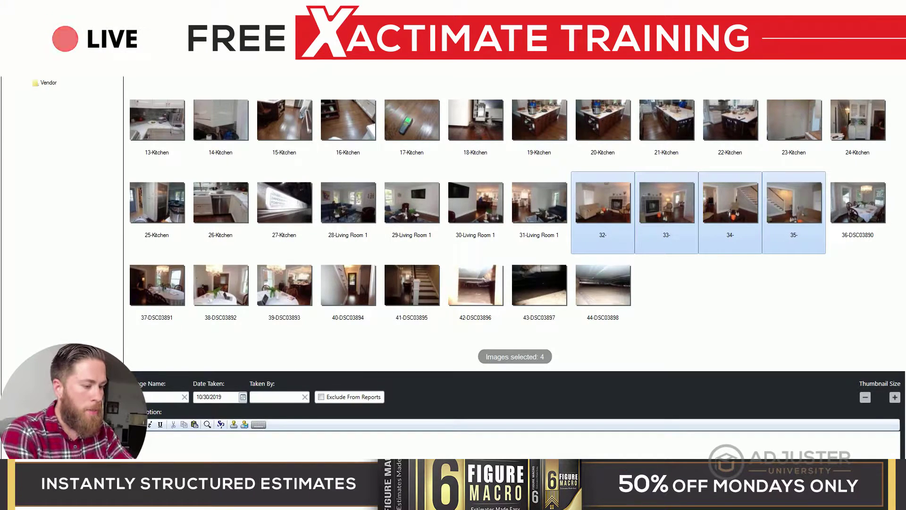
key("ctrl+v")
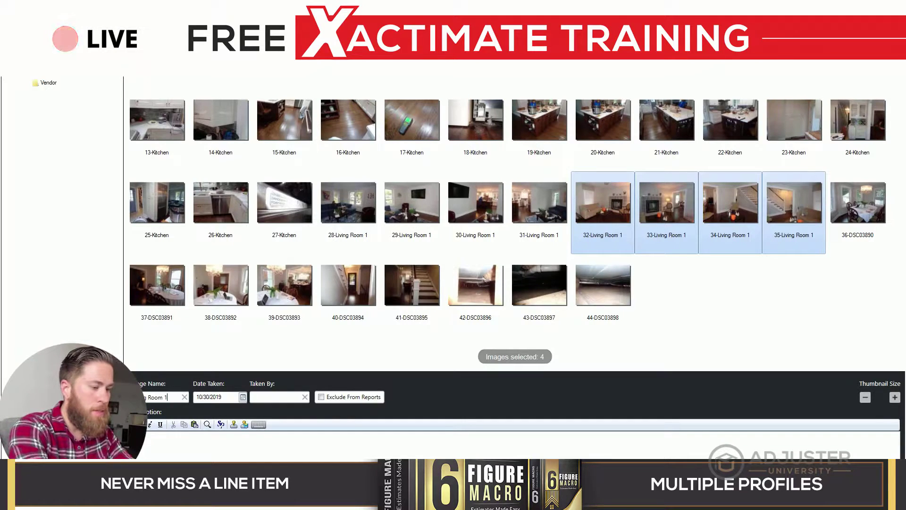
key("BackSpace")
type("2")
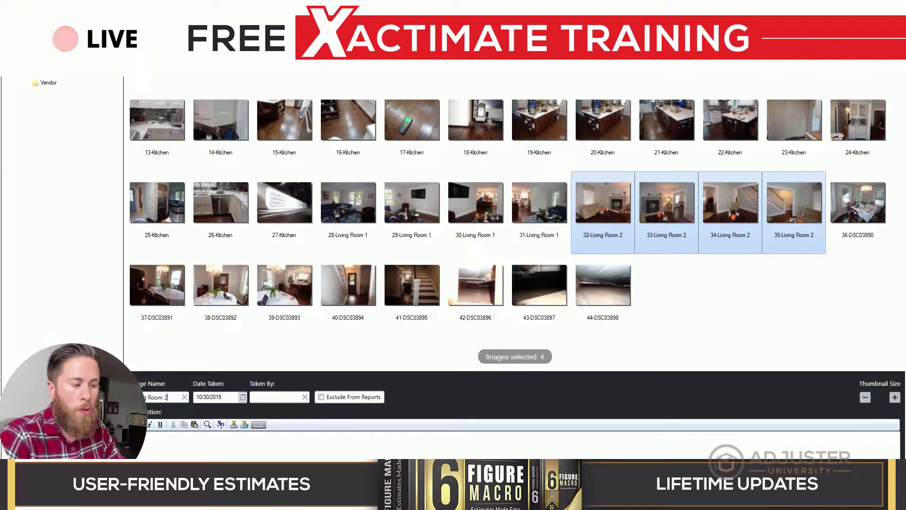
Select photos 36 through 39 together and name them Dining Room.
left_click(539, 212)
left_click(475, 212)
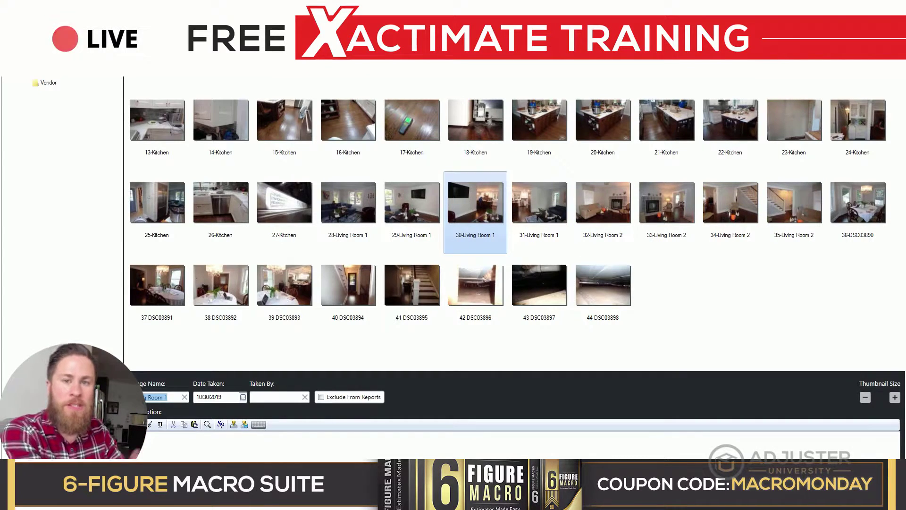
key("Right")
key("Right")
key("Right")
key("Right")
key("Right")
key("Right")
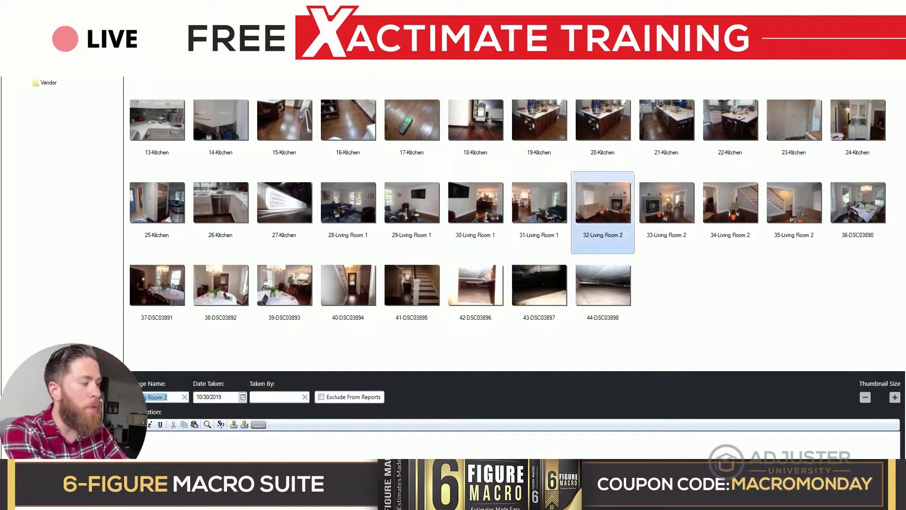
key("shift+Right")
key("shift+Right")
key("shift+Right")
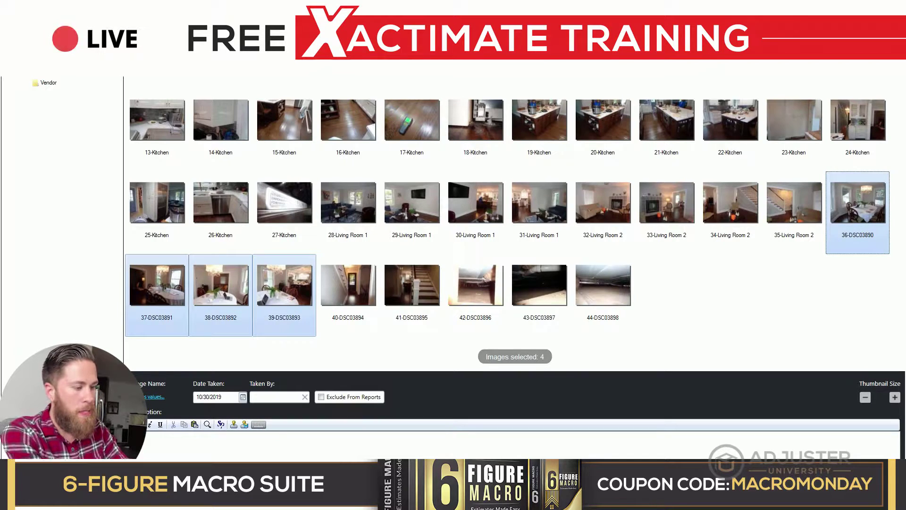
key("Right")
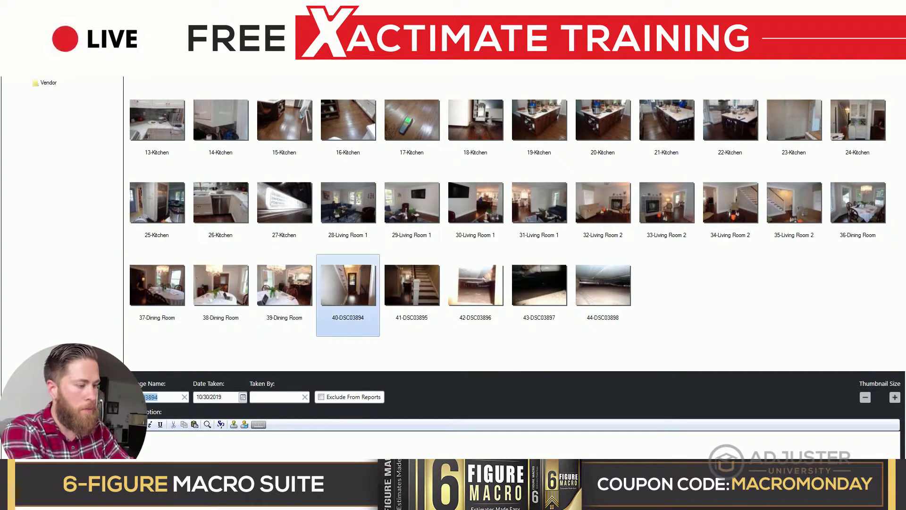
Select photos 40 and 41 together and name them Foyer/Entry.
key("Right")
key("shift+Right")
key("shift+Right")
key("Left")
key("Left")
key("shift+Right")
key("Right")
key("Left")
key("Right")
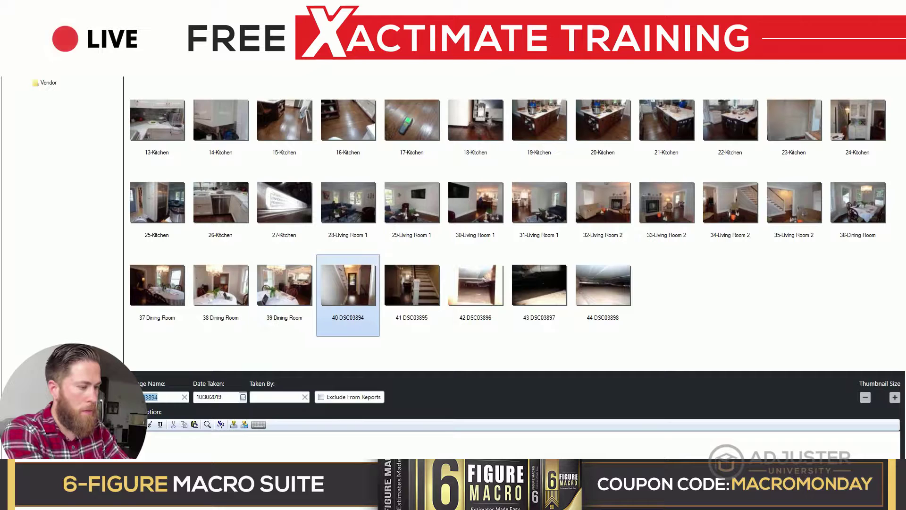
key("shift+Right")
type("Foyer")
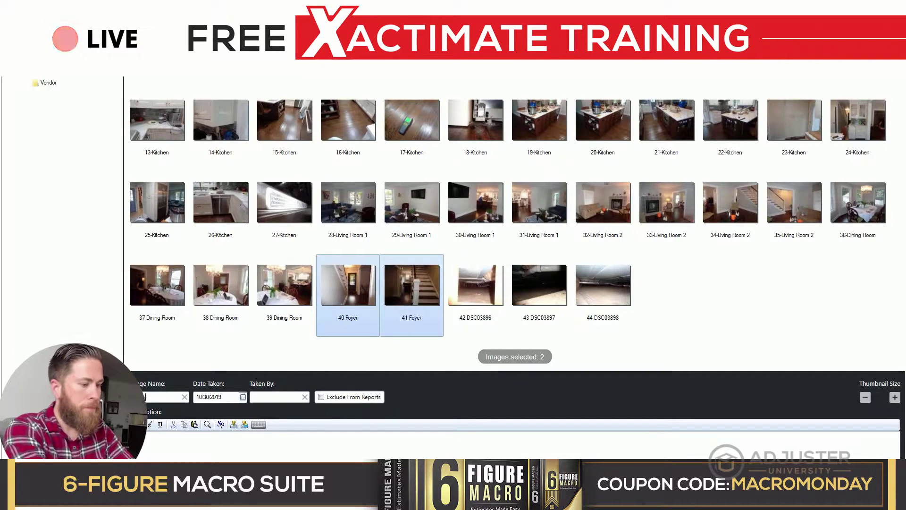
type("/Entry")
Select photos 42 through 44 together and name them Crawlspace.
key("Right")
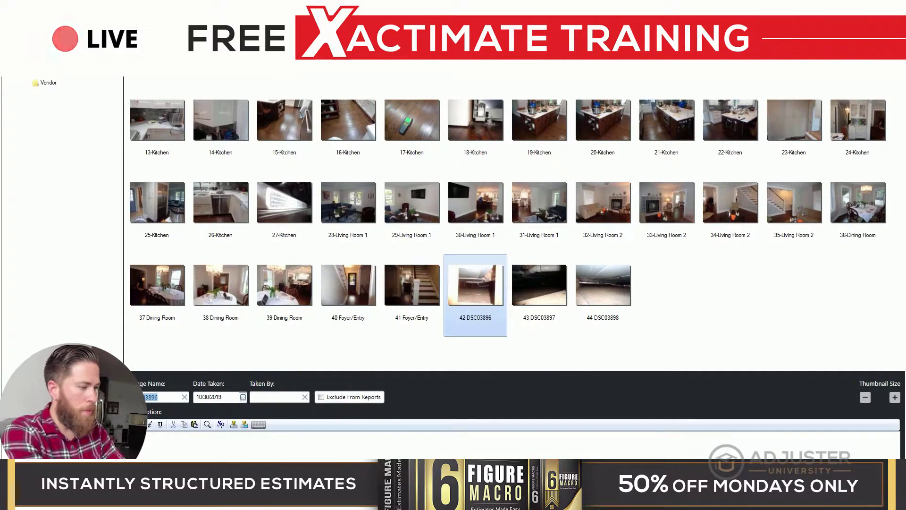
key("shift+Right")
key("shift+Right")
type("Crawlsp")
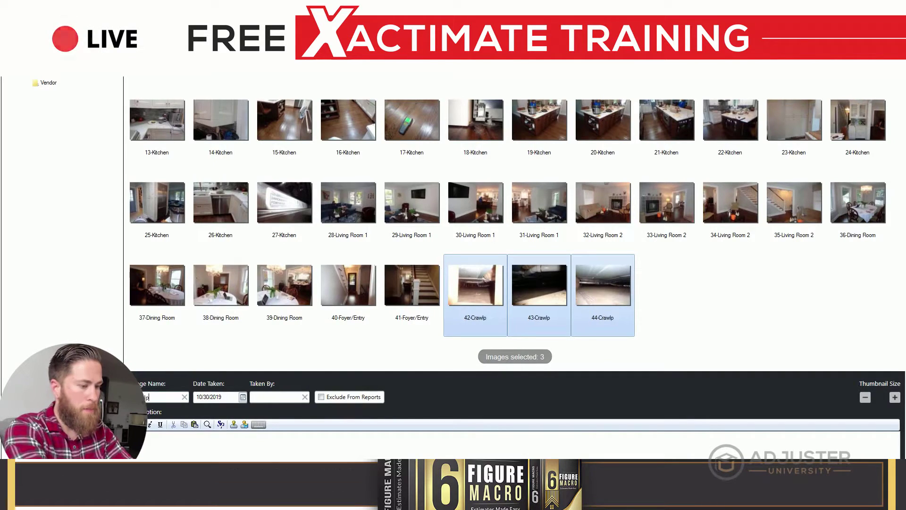
type("ace")
key("BackSpace")
key("BackSpace")
key("BackSpace")
key("BackSpace")
type("space")
left_click(348, 286)
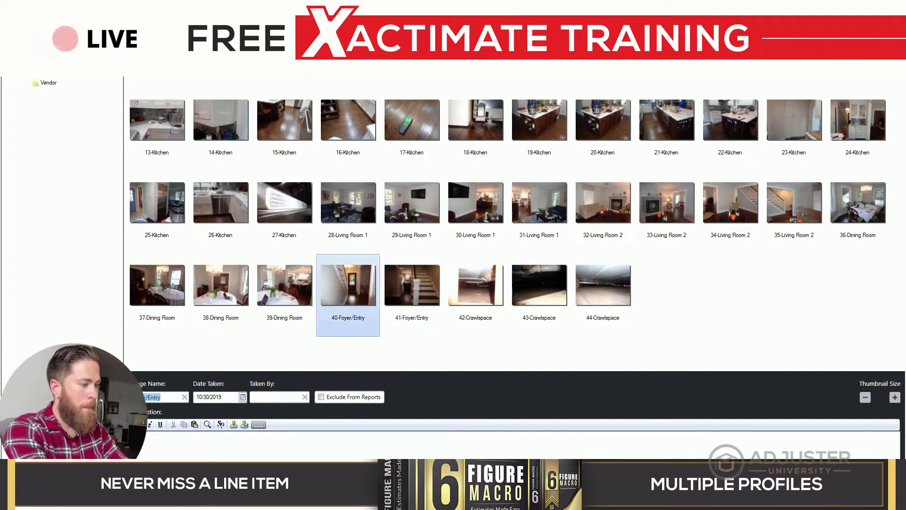
Select photos 3 through 41 and give them a description with a LEVEL line and a sentence calling each an overview photo of the affected and originating room.
key("Left")
key("Right")
key("Right")
key("Right")
key("Left")
key("shift+Up")
key("shift+Up")
key("shift+Up")
key("shift+Left")
key("shift+Left")
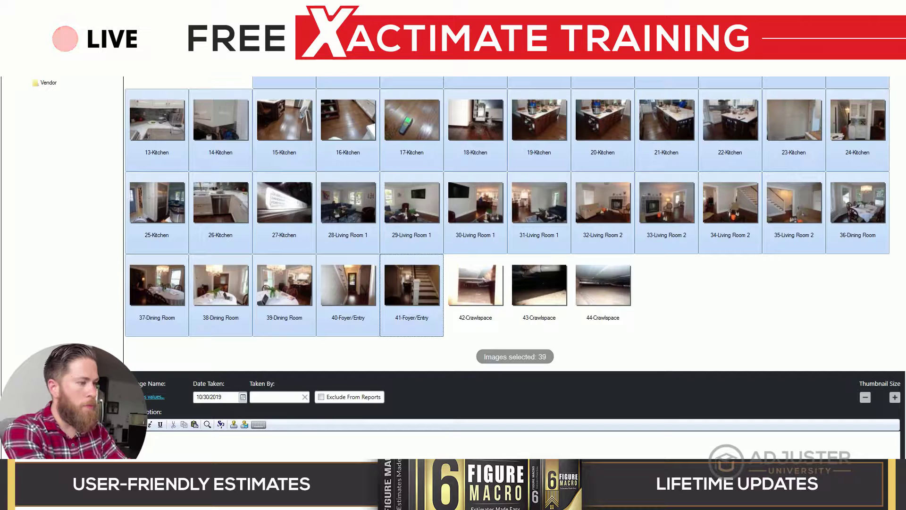
left_click(141, 440)
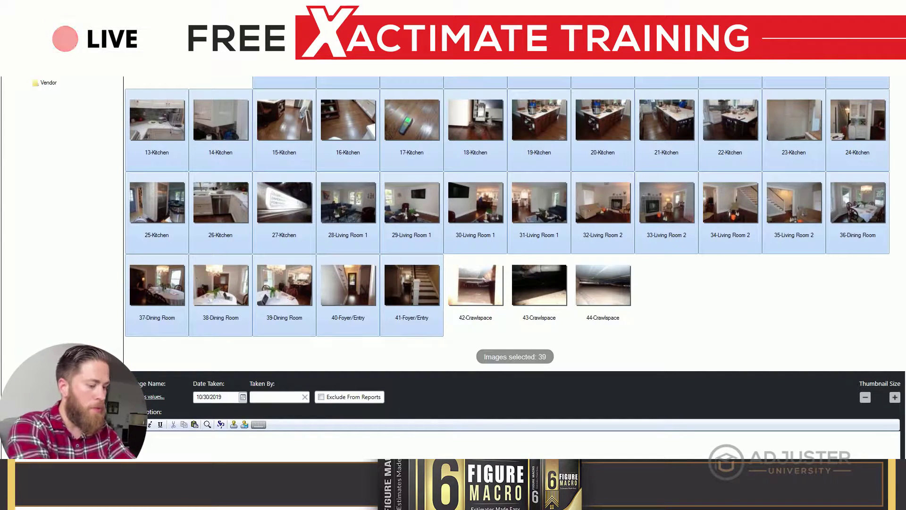
type("LEVEL")
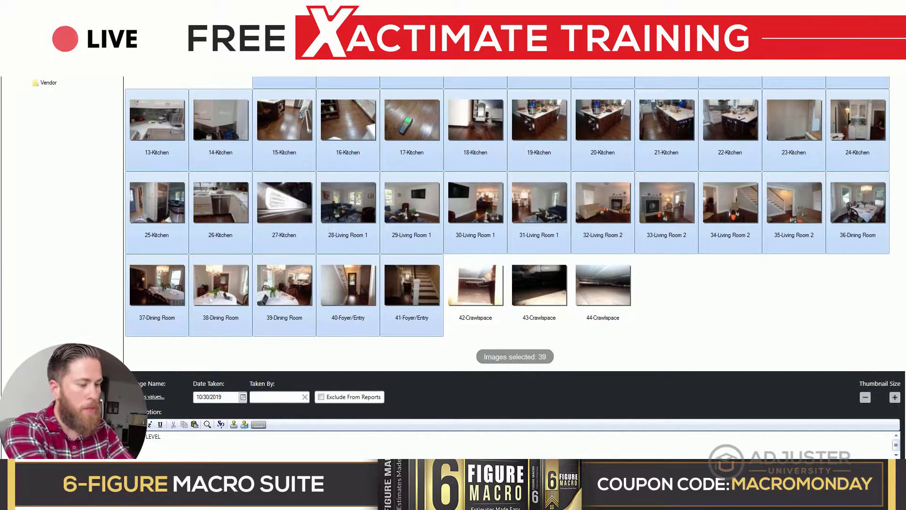
type(" is an overview p")
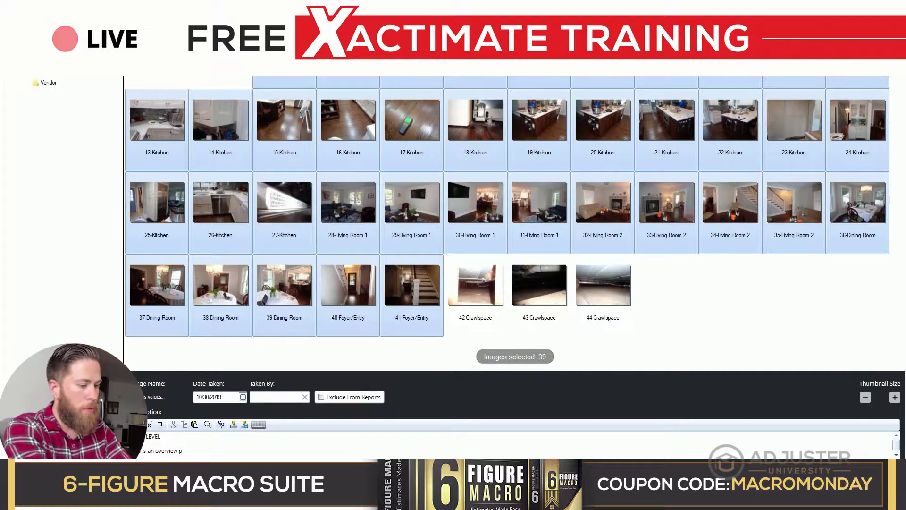
type("hoto of the affected ")
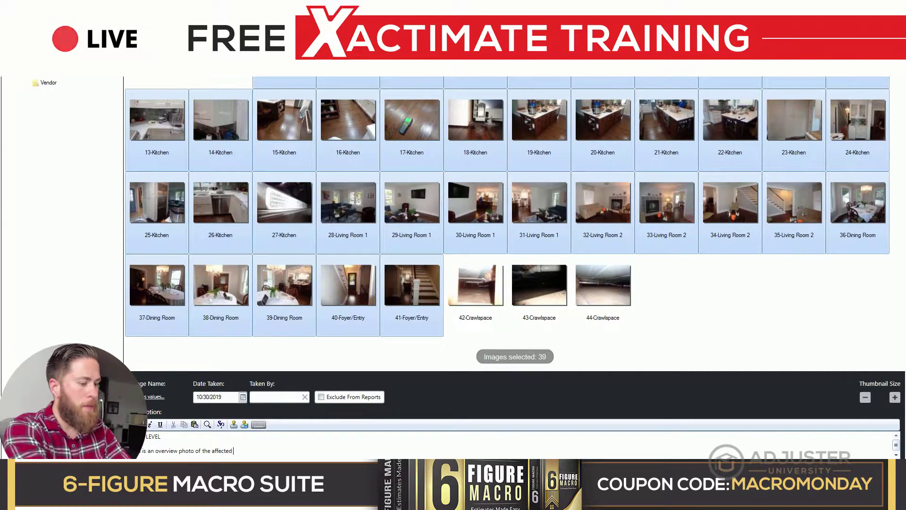
type("and originatin")
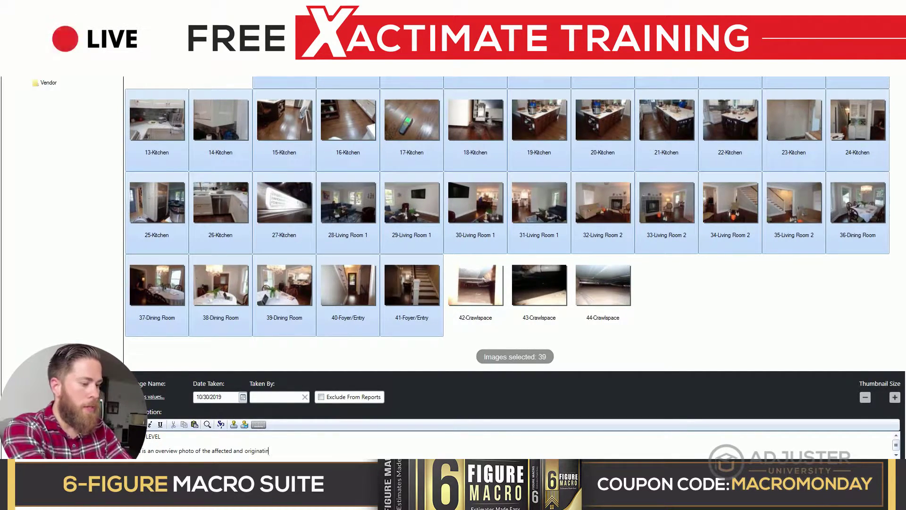
type("g room.")
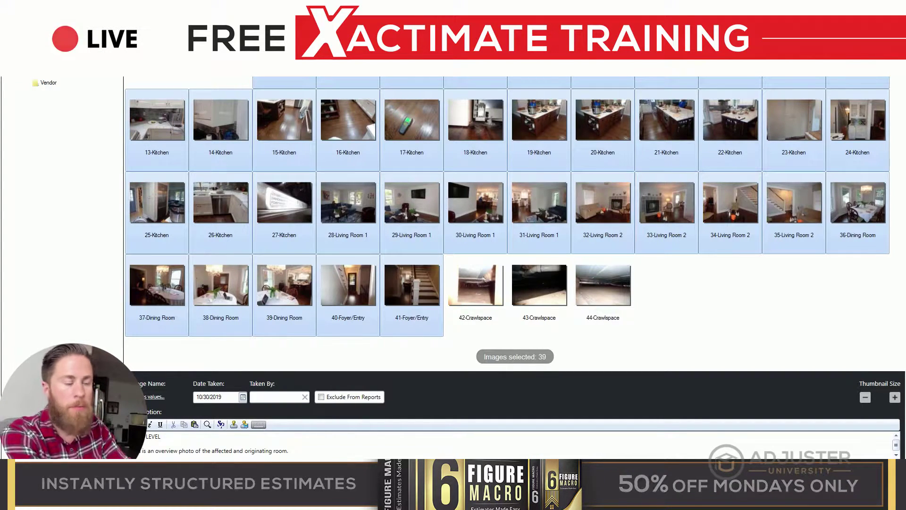
Replace the overview sentence for photos 7 through 9 with "Plumbing failure due to suspected improper workmanship caused water damage to all surrounding materials".
left_click(284, 82)
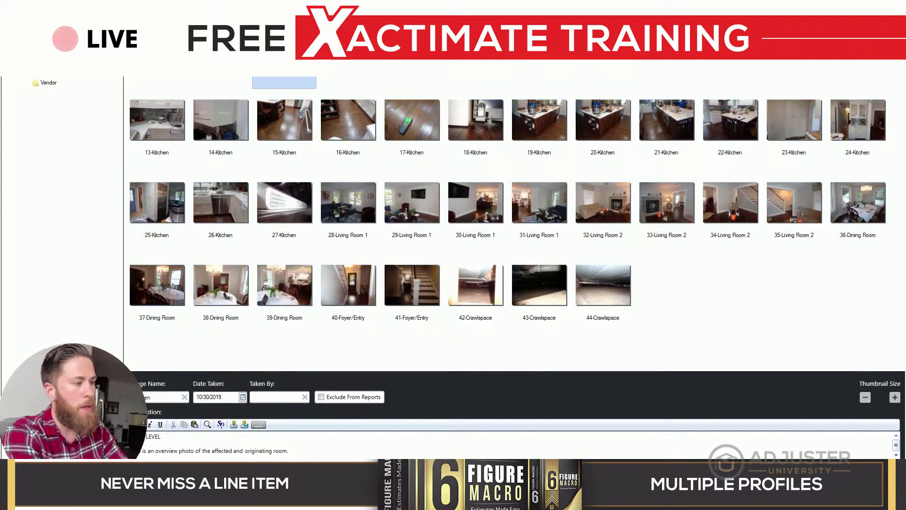
key("Right")
key("Right")
key("Right")
key("Left")
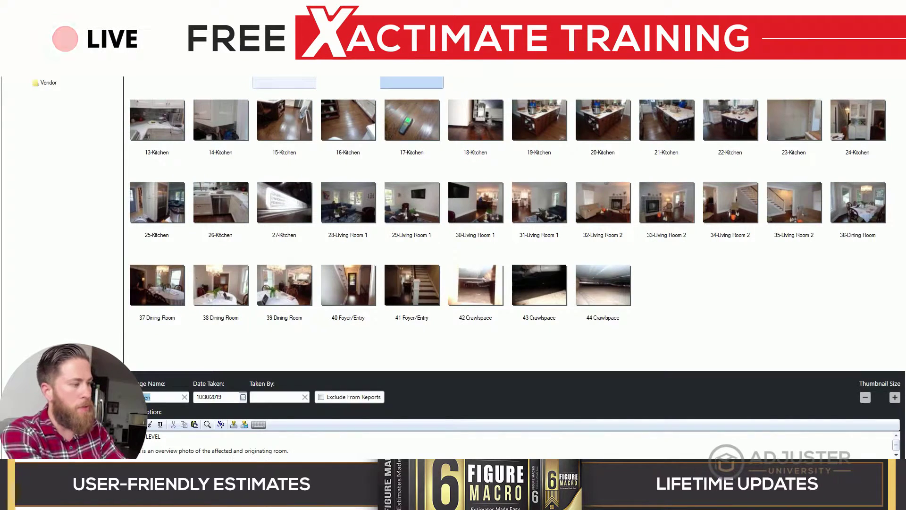
key("Right")
key("Right")
key("shift+Right")
key("shift+Right")
key("shift+Right")
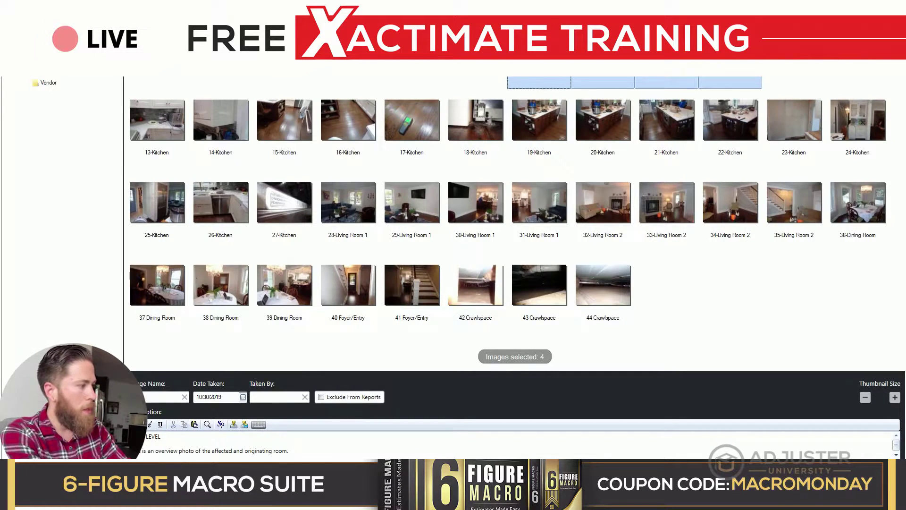
left_click(666, 83, "shift")
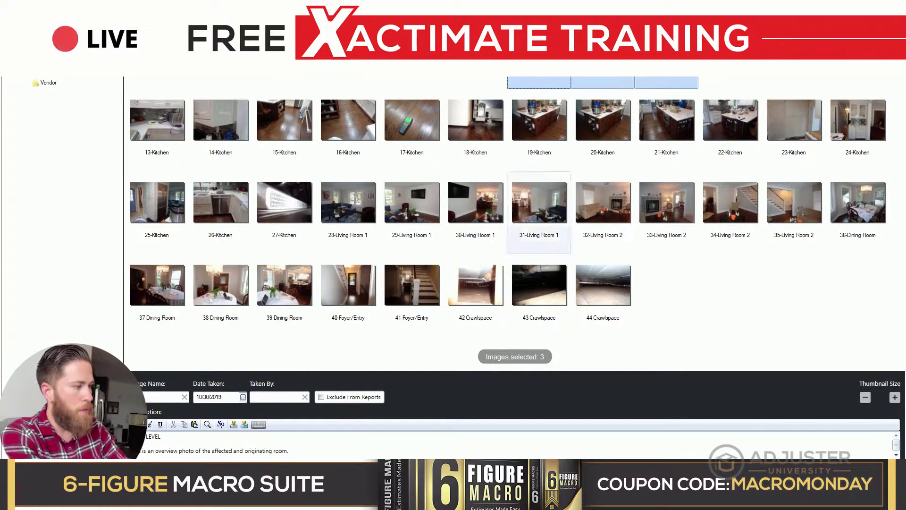
left_click_drag(288, 451, 133, 451)
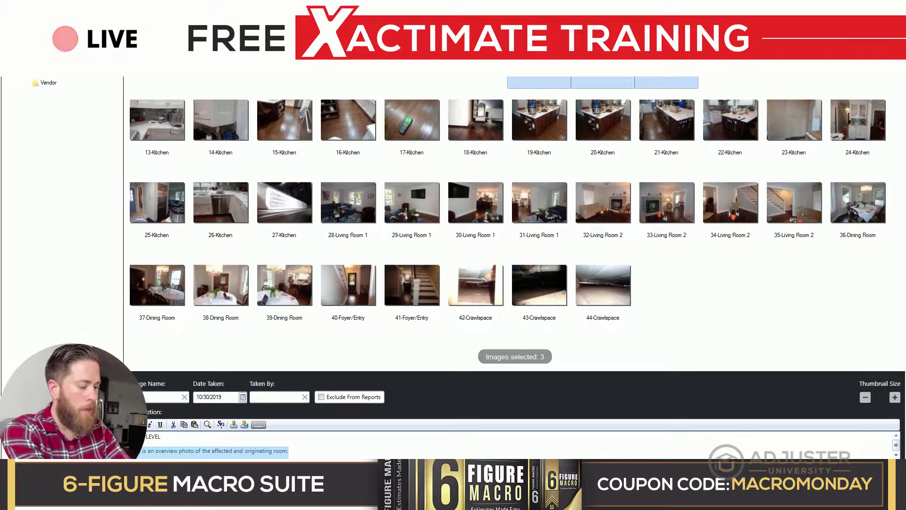
type("Plumbing")
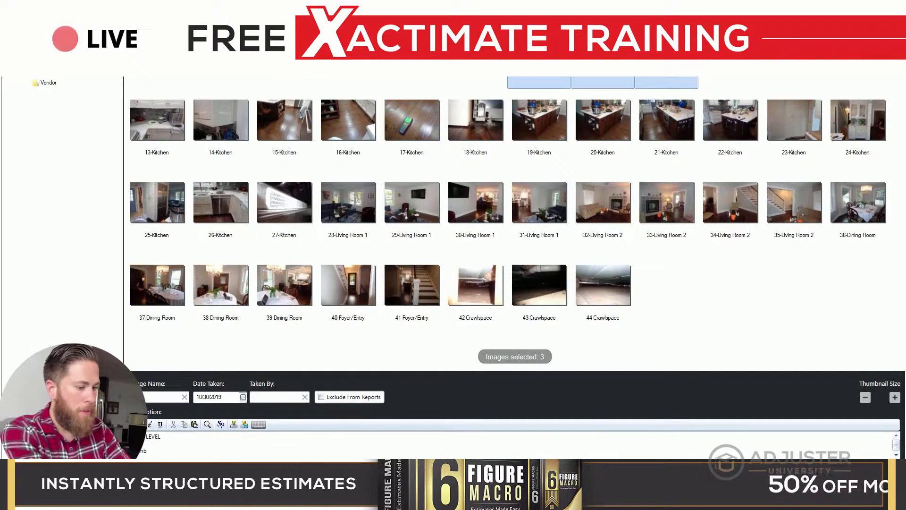
type(" failure due to a ")
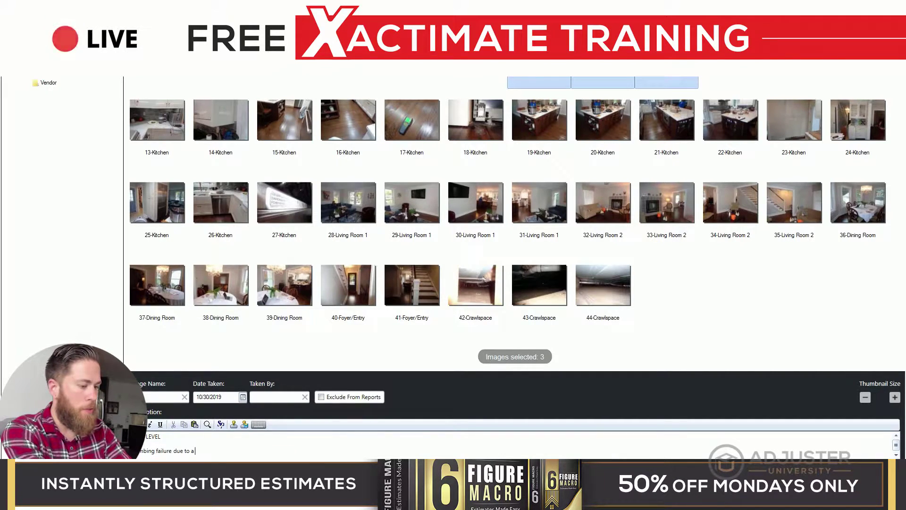
type("suspected")
key("ctrl+Left")
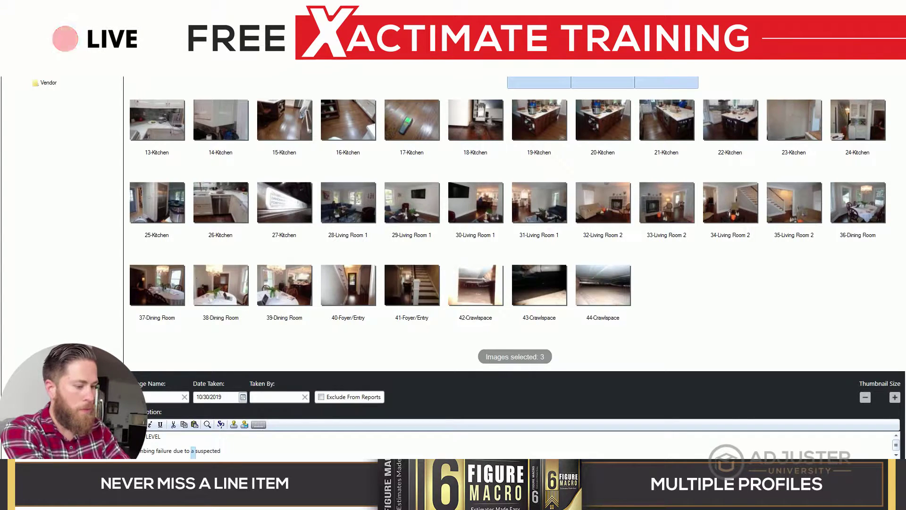
key("BackSpace")
key("BackSpace")
key("End")
type("imp")
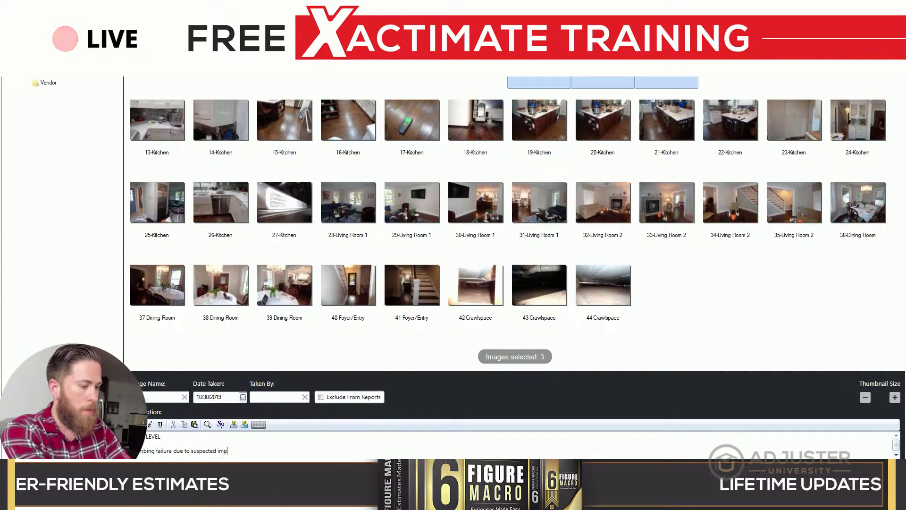
type("roper workmans")
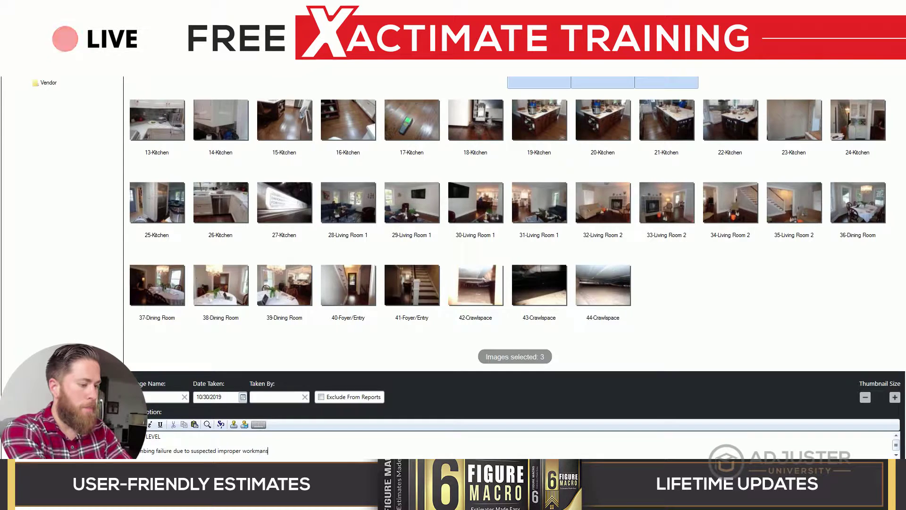
type("hip caused water dam")
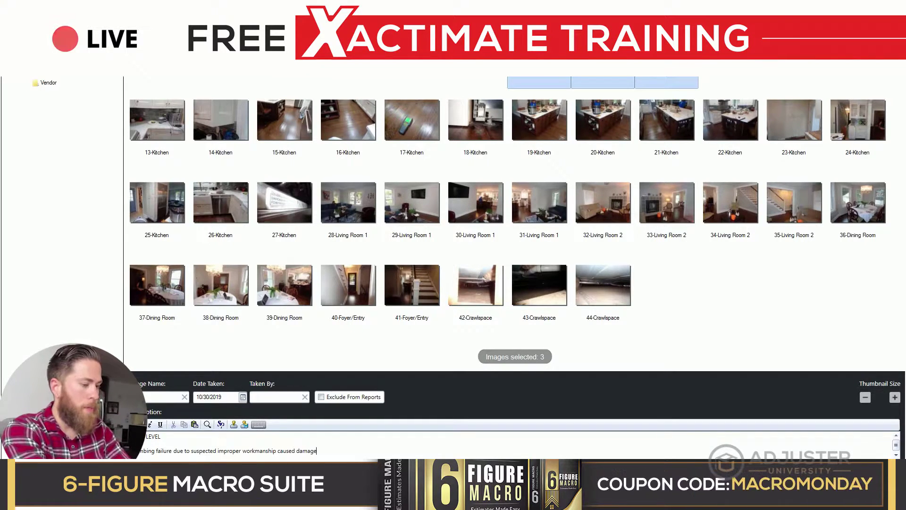
type("age t")
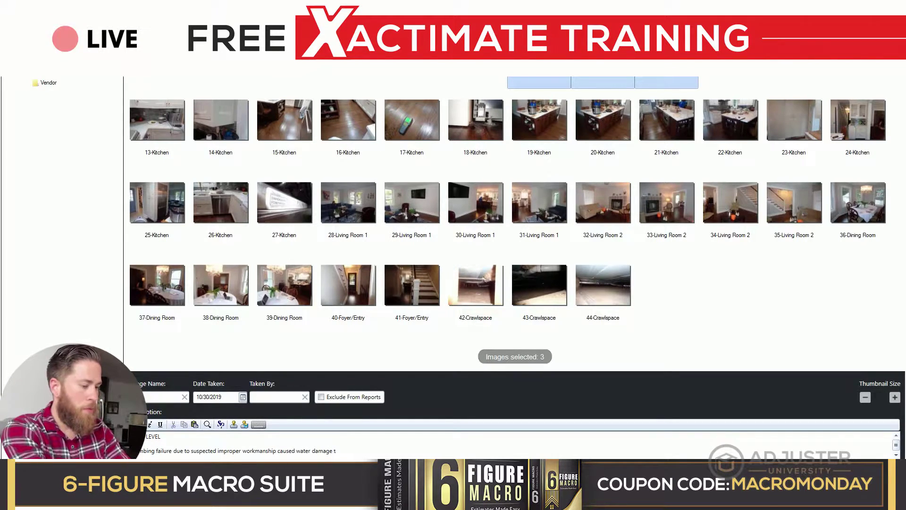
type("o all surrounding materials")
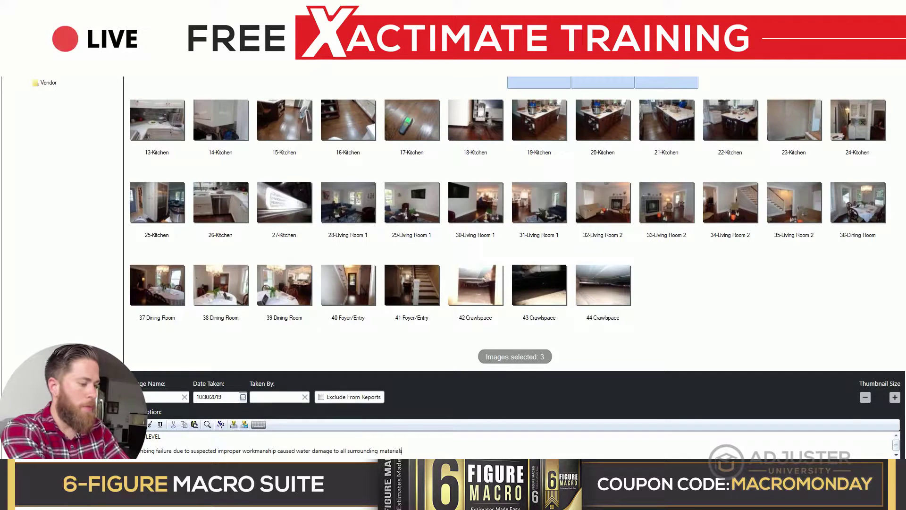
Replace the overview sentence for photo 10 with "Plumbing repairs included the opening of the cabinet and wall materials.".
left_click(730, 83)
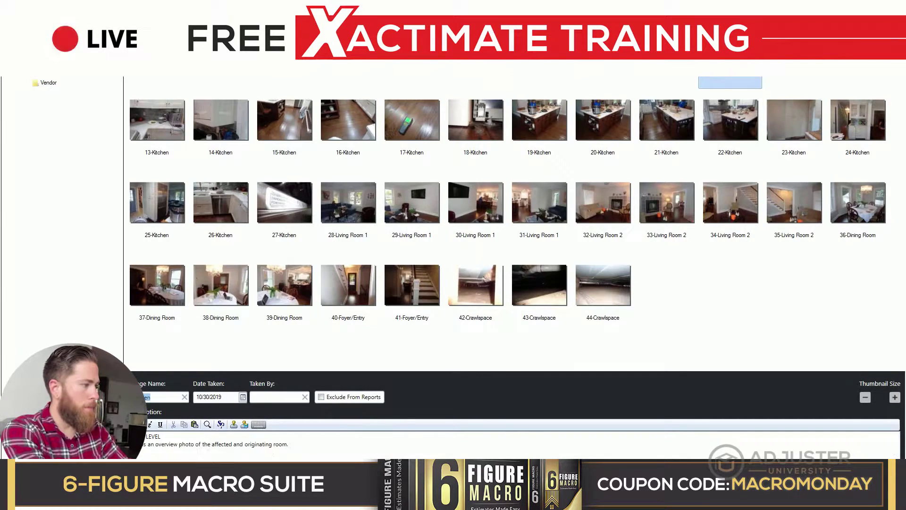
left_click_drag(289, 445, 134, 444)
key("BackSpace")
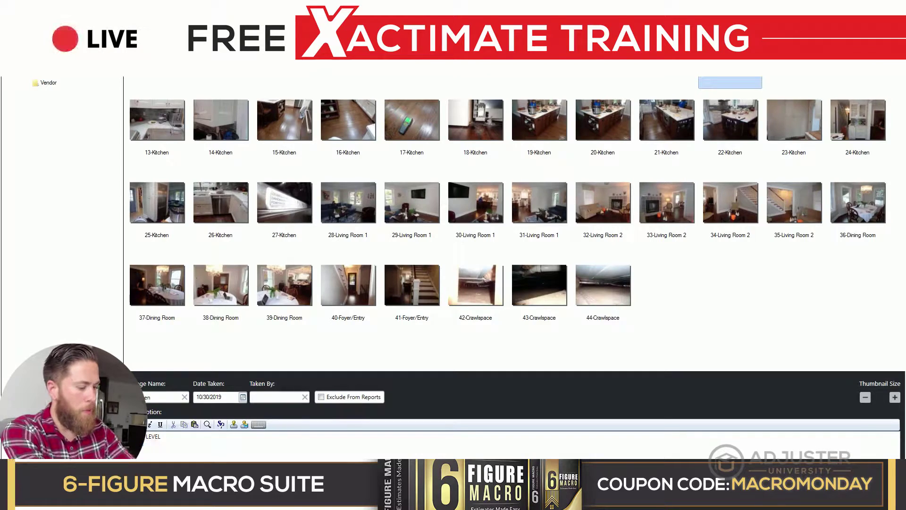
type("Plumbing repairs included the")
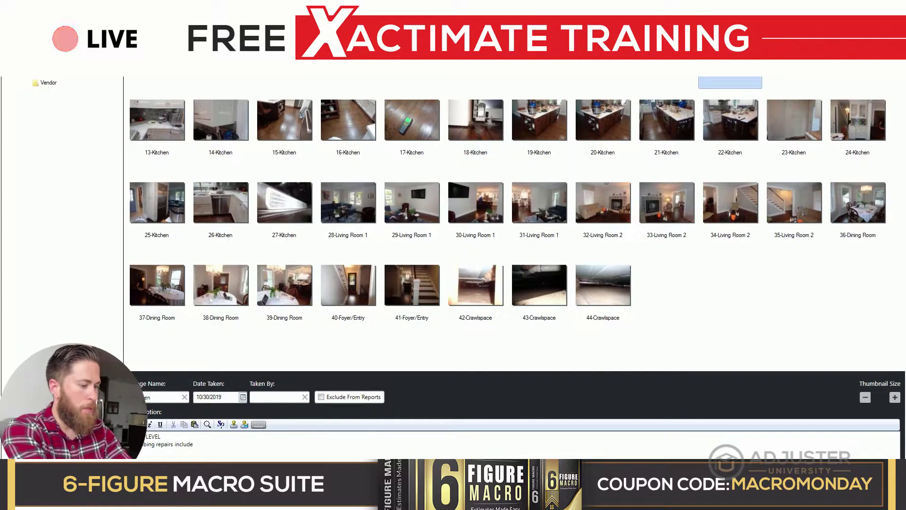
type(" opening of the")
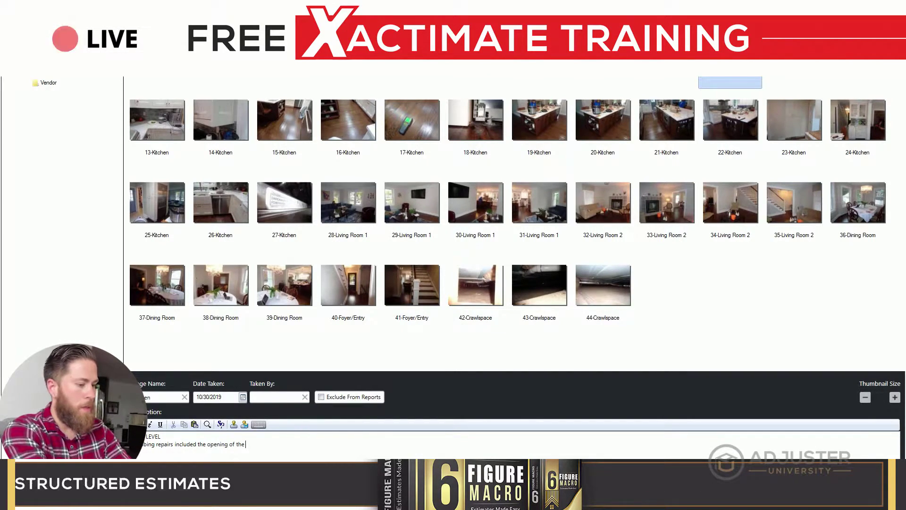
type(" cabinet and wall m")
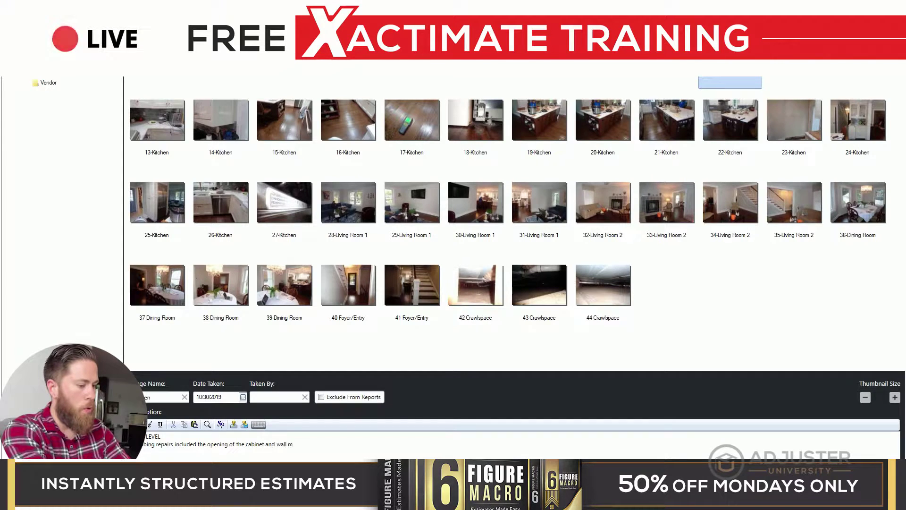
type("aterials.")
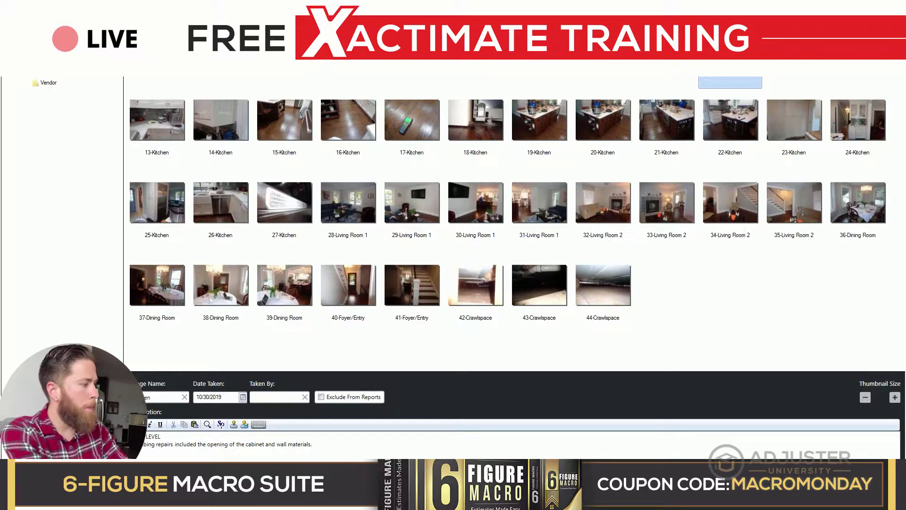
Select photos 11 through 14 and replace their overview sentence with one stating the counter-top is tied into the tile backsplash.
left_click(794, 82)
left_click(857, 83, "ctrl")
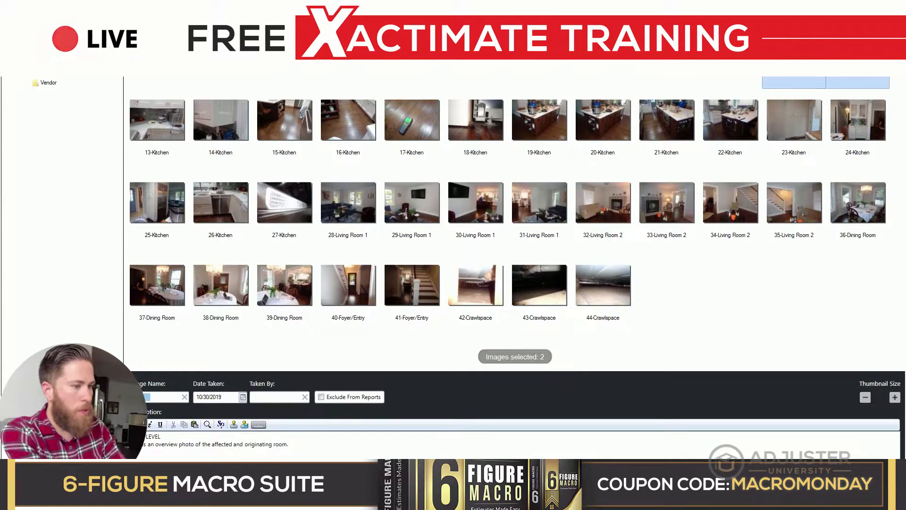
left_click(157, 130, "ctrl")
key("shift+Right")
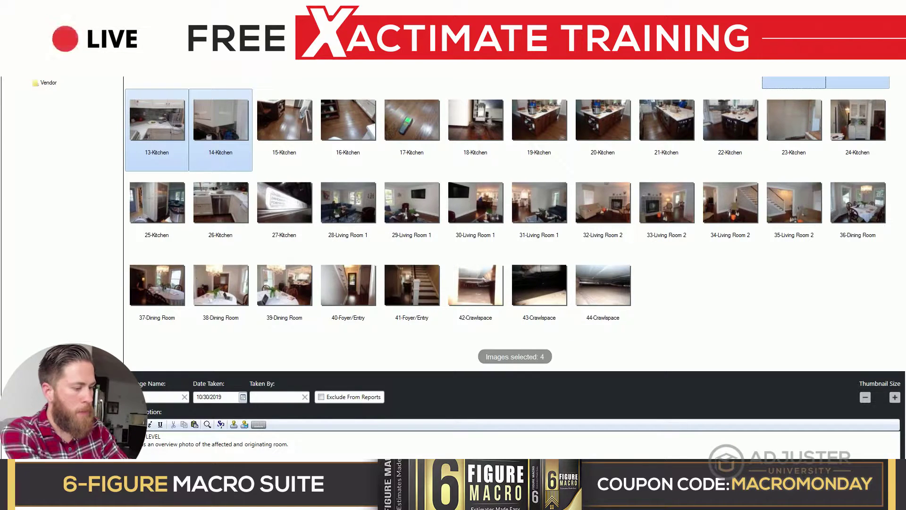
left_click_drag(287, 444, 135, 444)
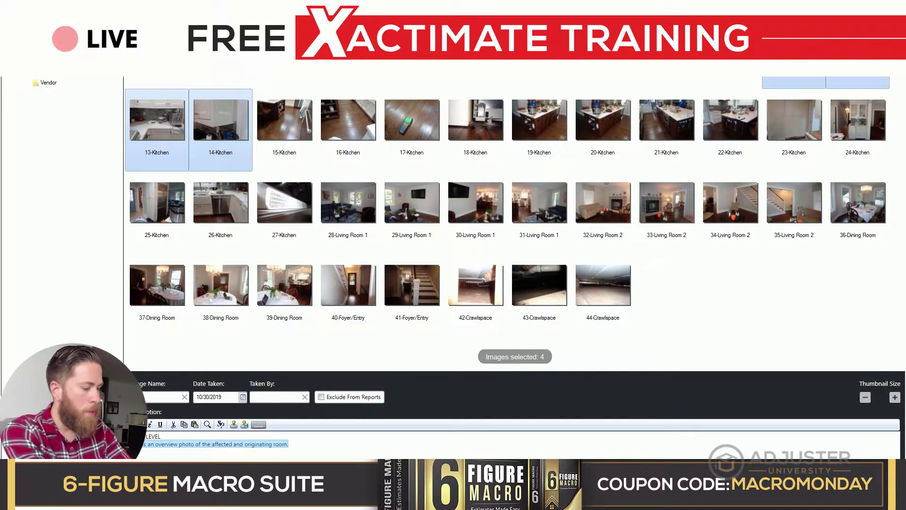
key("Delete")
type("counter-top ")
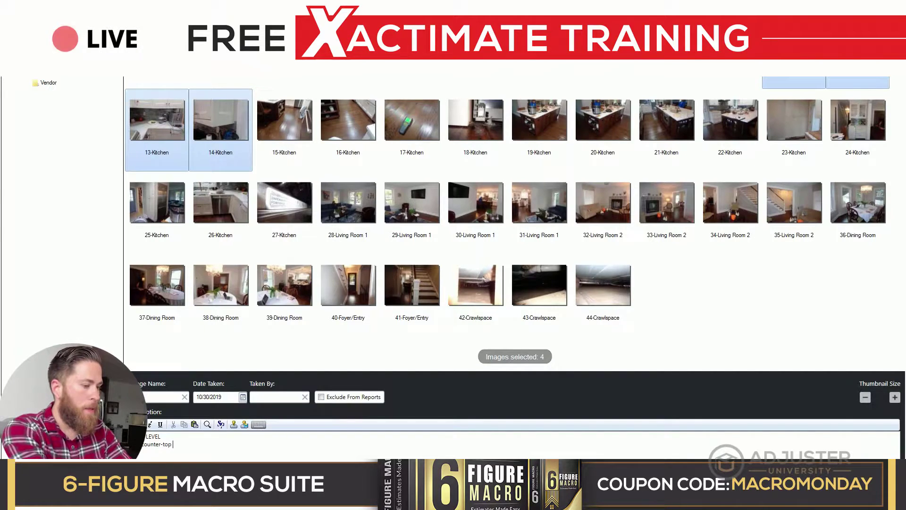
type("is tied into the ")
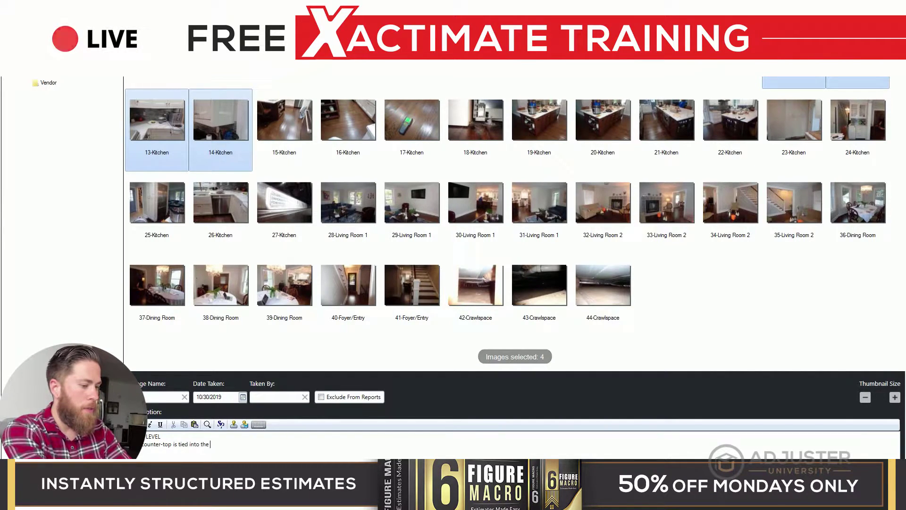
type("tile backsp")
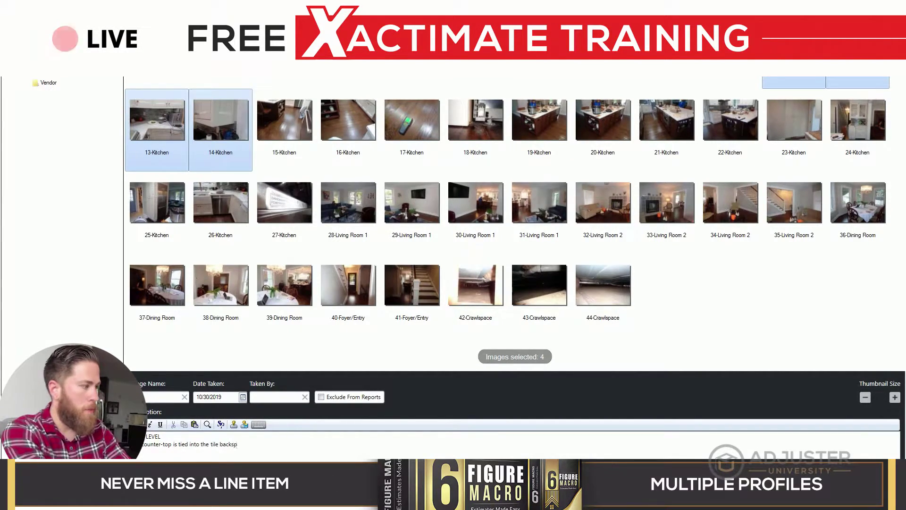
type("lash.")
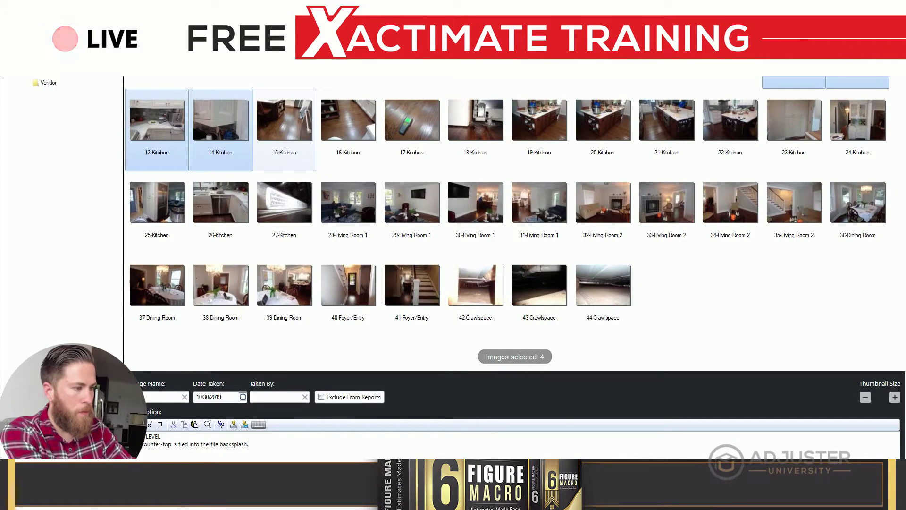
Select photos 15 through 17 and replace their overview sentence with one stating that damage was observed over the hardwood flooring.
left_click(284, 119)
left_click(348, 120, "ctrl")
left_click(412, 120, "ctrl")
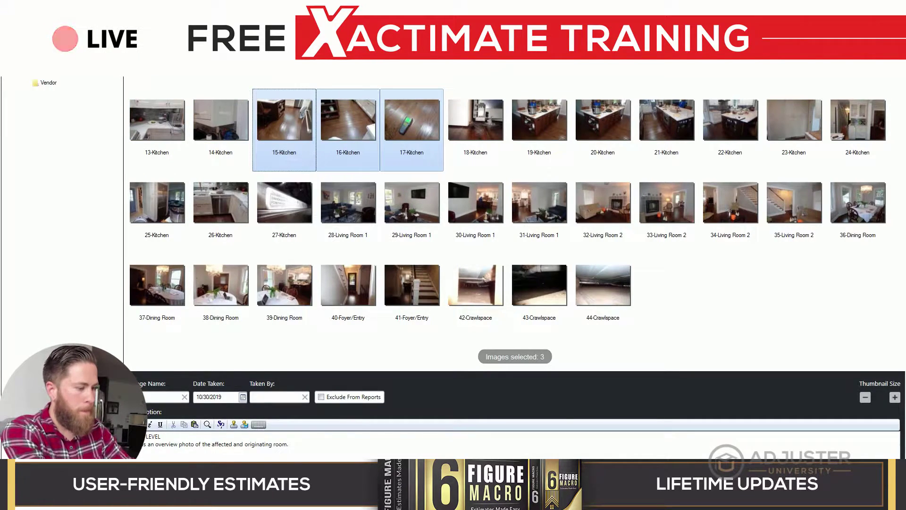
left_click_drag(288, 444, 130, 444)
type("The fl")
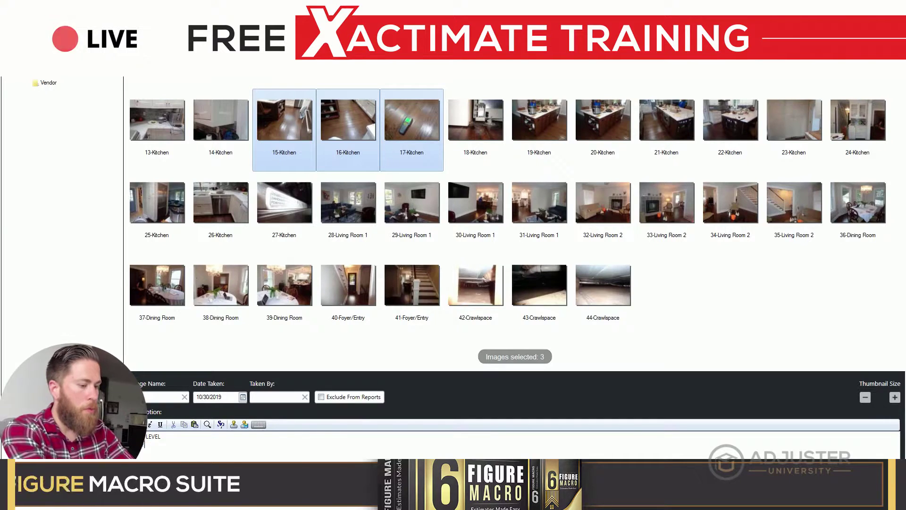
type("r d")
type("amage wa sobserved")
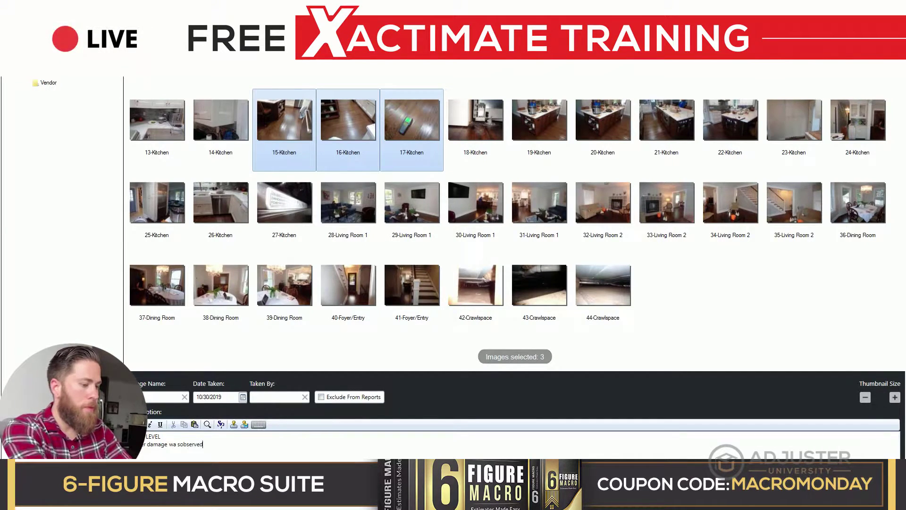
key("ctrl+shift+Left")
type("s ob")
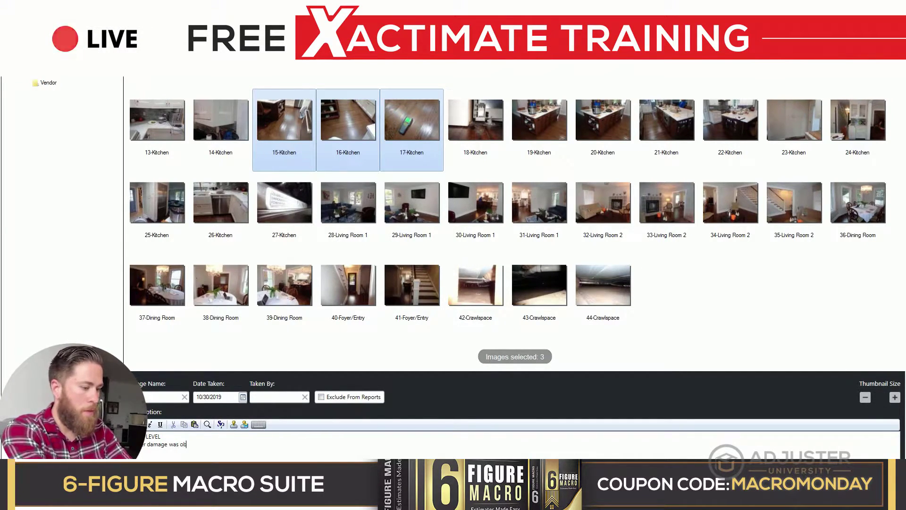
type("served over the hardwood flooring")
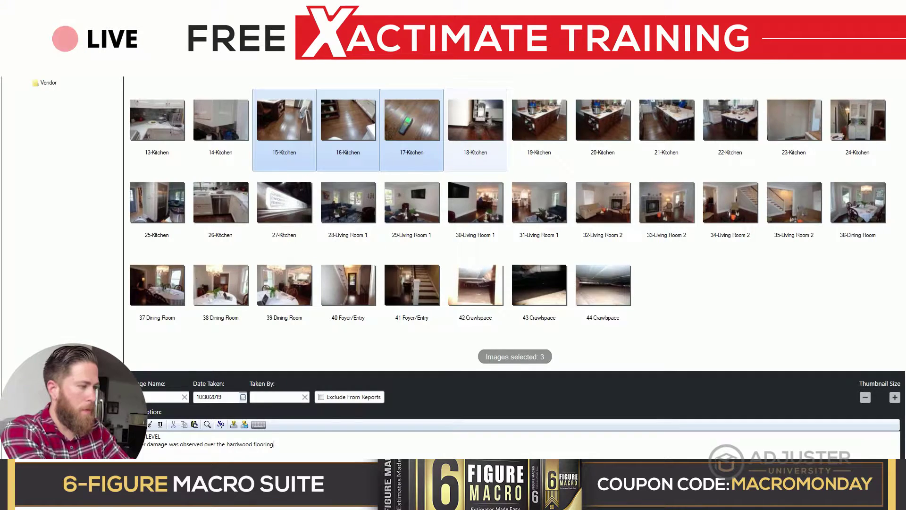
Replace the overview sentence for photo 18 with "Hardwood flooring runs continuously beneath the cabinets and appliances.".
left_click(476, 122)
triple_click(213, 444)
type("Hardwood flo")
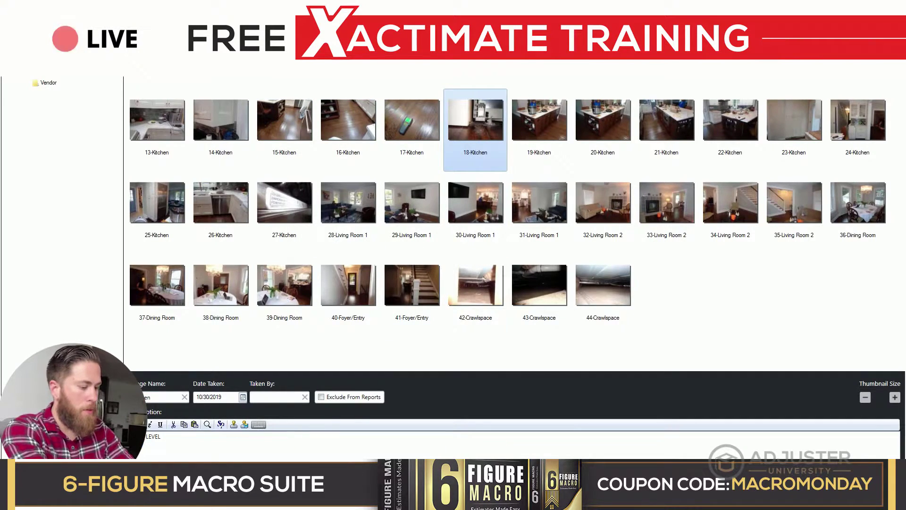
type("ring ")
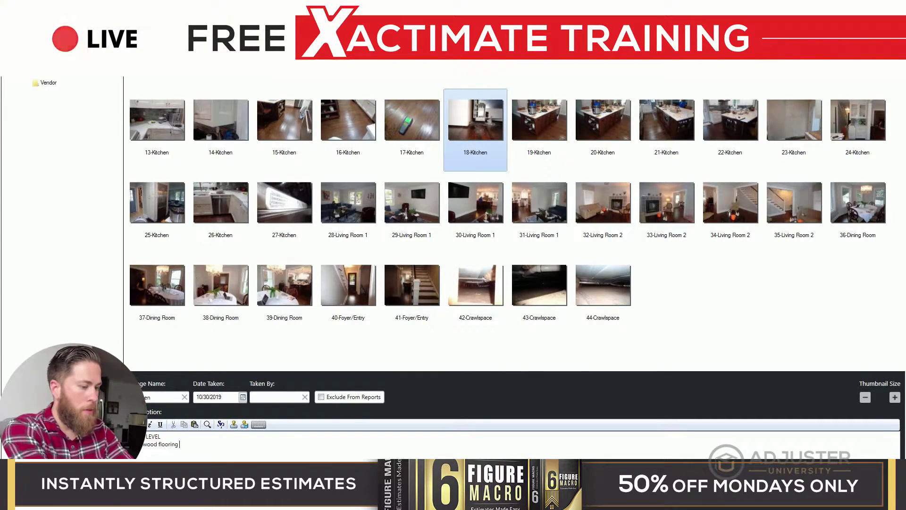
type("runs continuously ben")
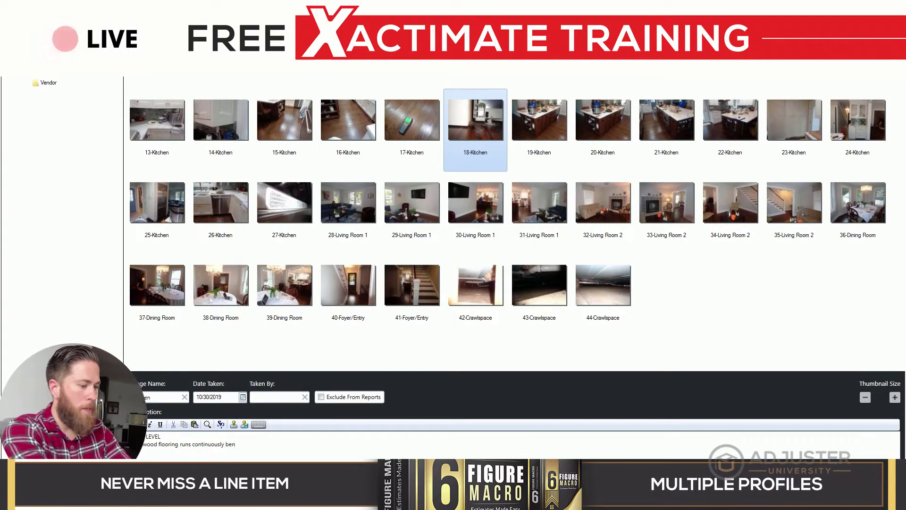
type("eath the cabinets")
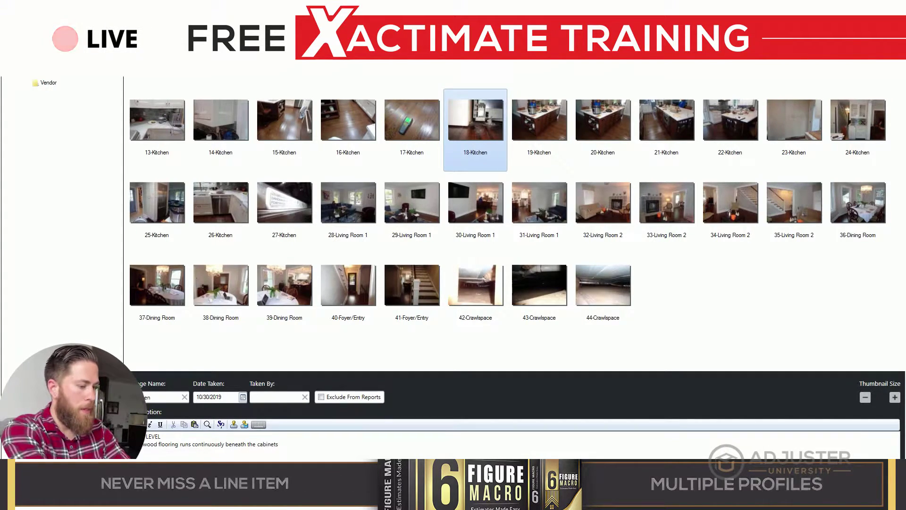
type(" and apl")
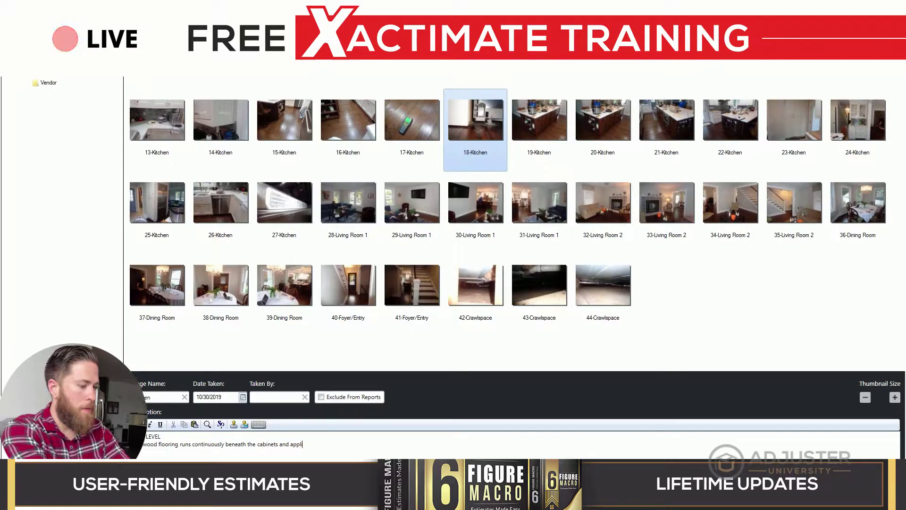
type("liances.")
Copy the full description of photo 18 and paste it over the descriptions of photos 19 through 22.
left_click(539, 130)
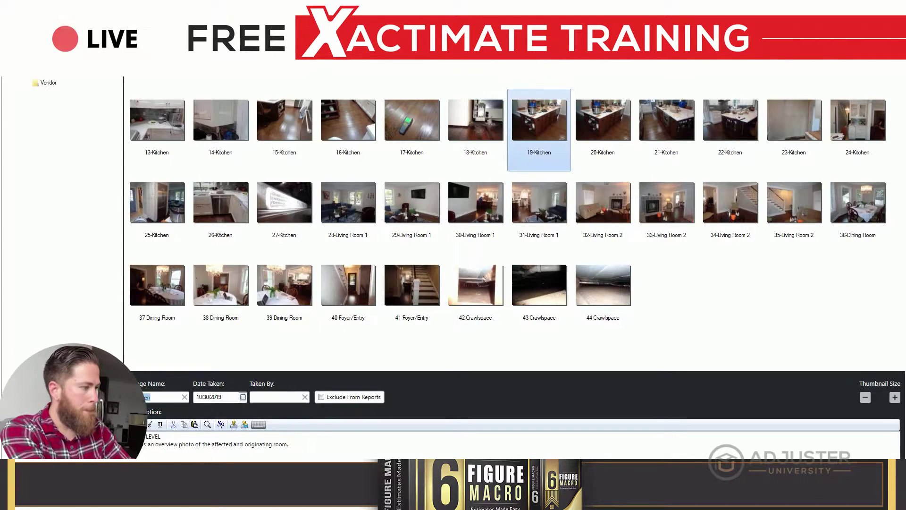
left_click(475, 130)
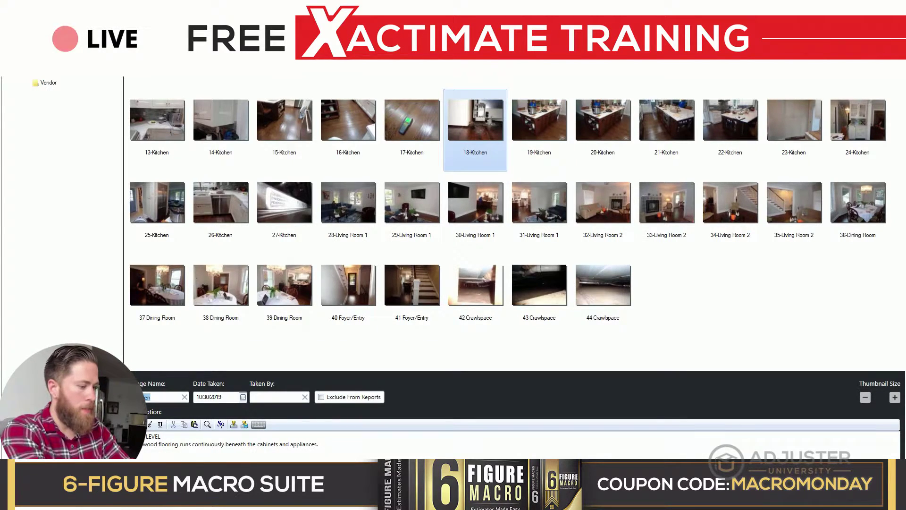
left_click(331, 444)
key("ctrl+a")
key("ctrl+c")
left_click(603, 130)
left_click(539, 130)
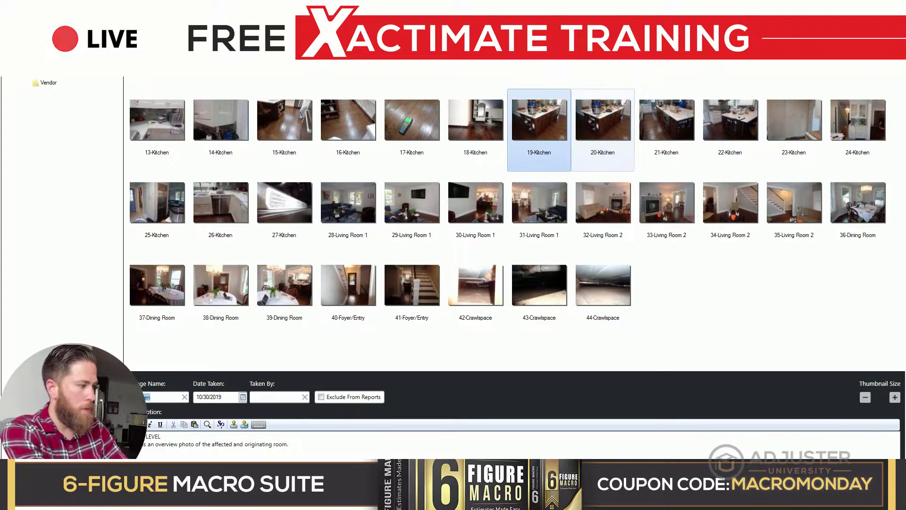
left_click(730, 130, "shift")
left_click(302, 444)
key("ctrl+a")
key("ctrl+v")
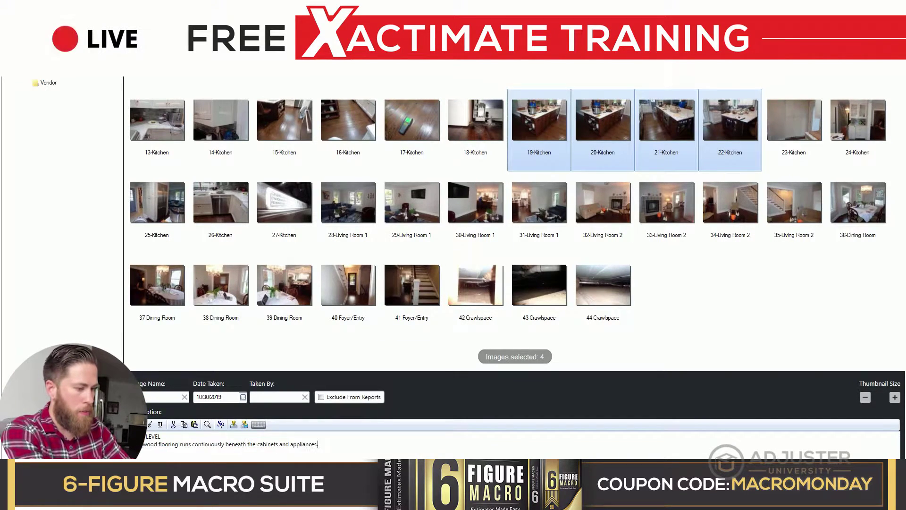
Replace the descriptions of photos 23 through 25 with the copied text about hardwood flooring running continuously beneath the cabinets and appliances.
left_click(794, 131)
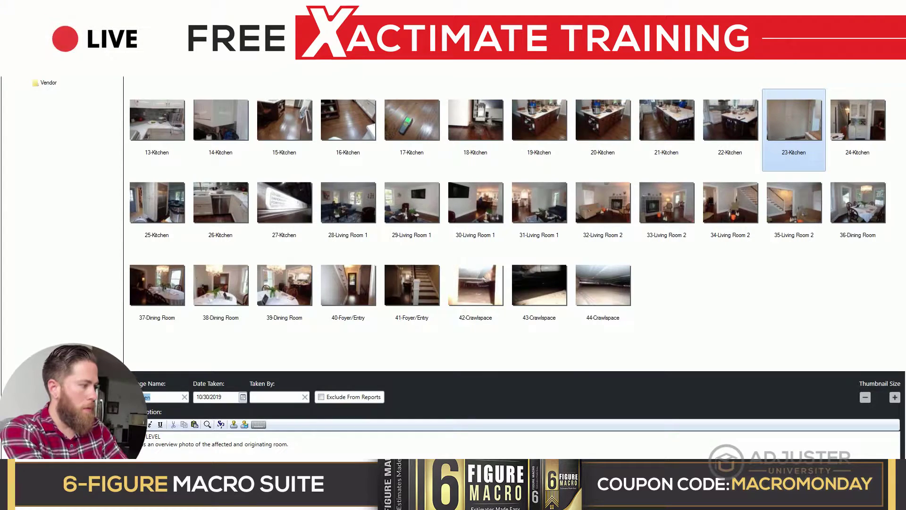
left_click(857, 130, "shift")
left_click(157, 213, "shift")
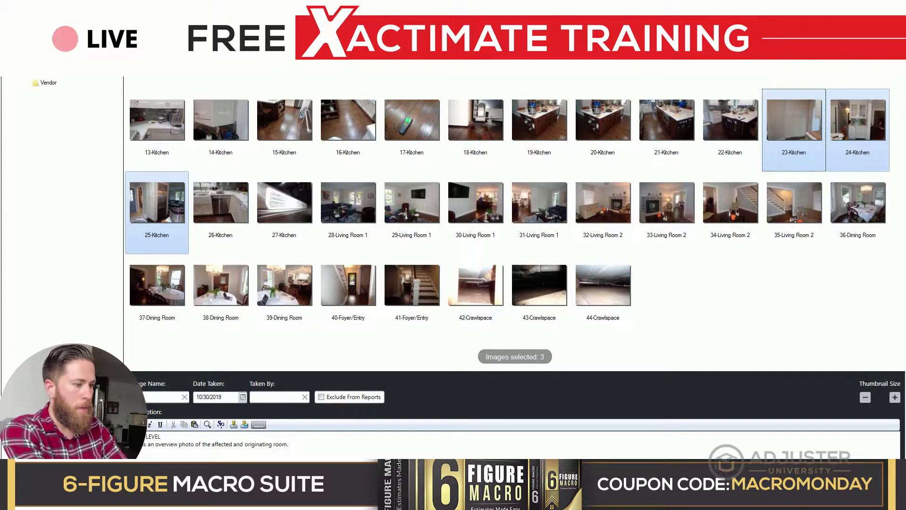
left_click(302, 445)
key("ctrl+a")
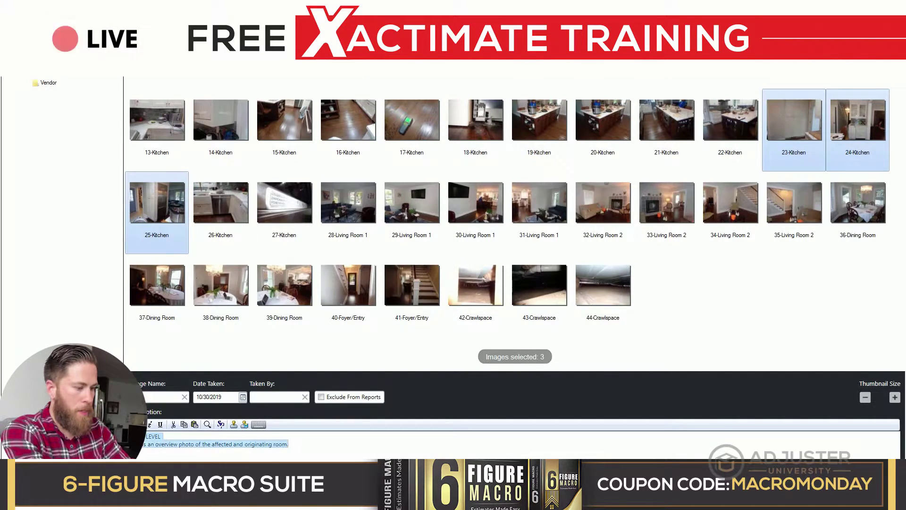
type("MAIN LEVEL Hardwood flooring runs continuously beneath the cabinets and appliances.")
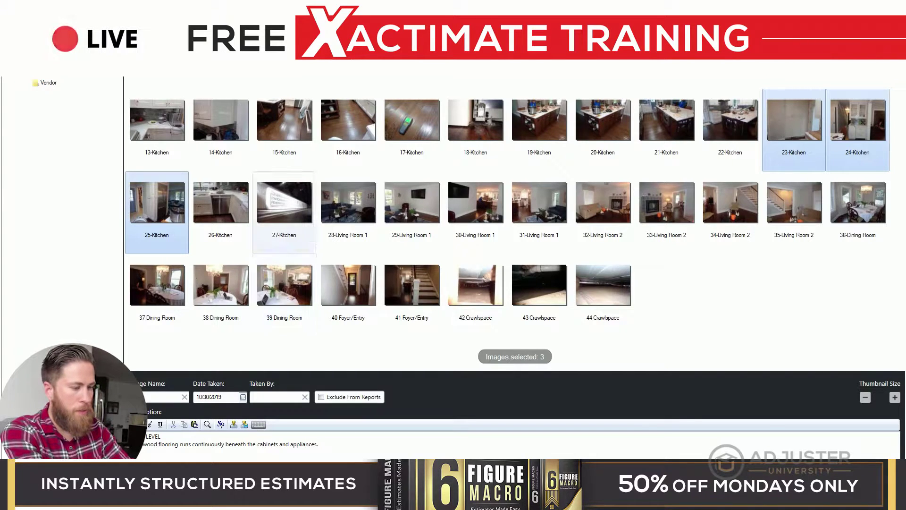
Select photos 26 and 27 and replace their overview sentence with the opening word "Insured".
left_click(221, 213)
left_click(285, 212, "shift")
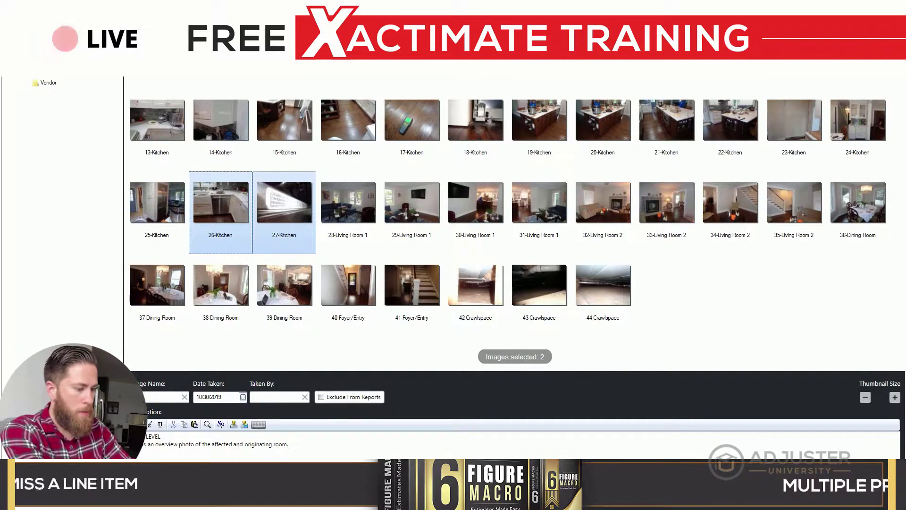
left_click_drag(290, 444, 130, 444)
type("Insured ")
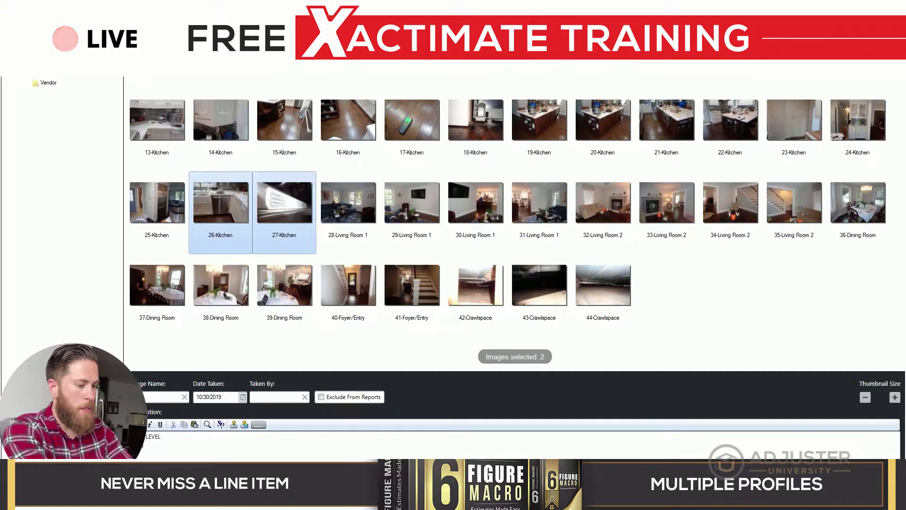
type("reported")
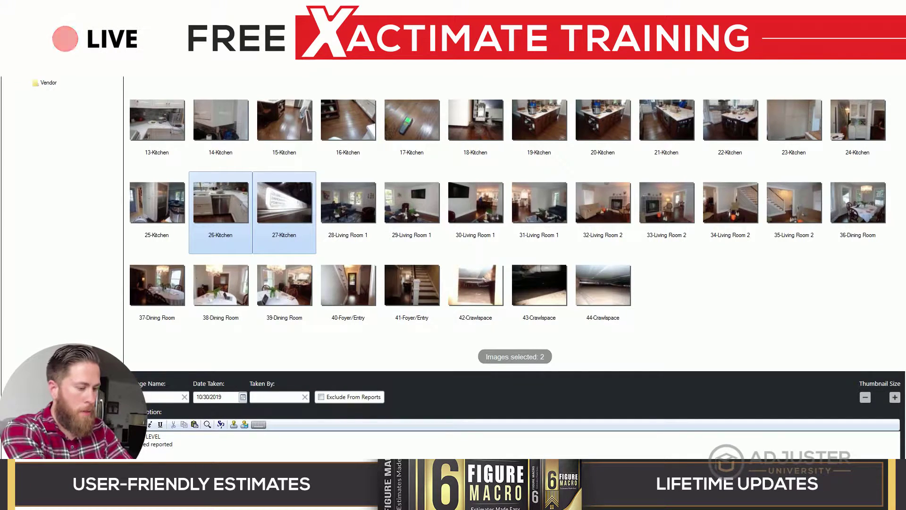
type(" electrical")
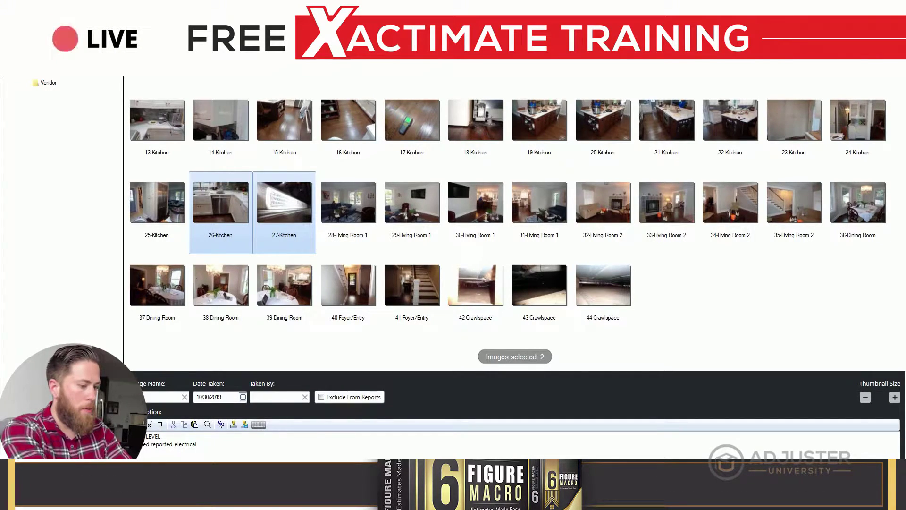
type(" malfunctions")
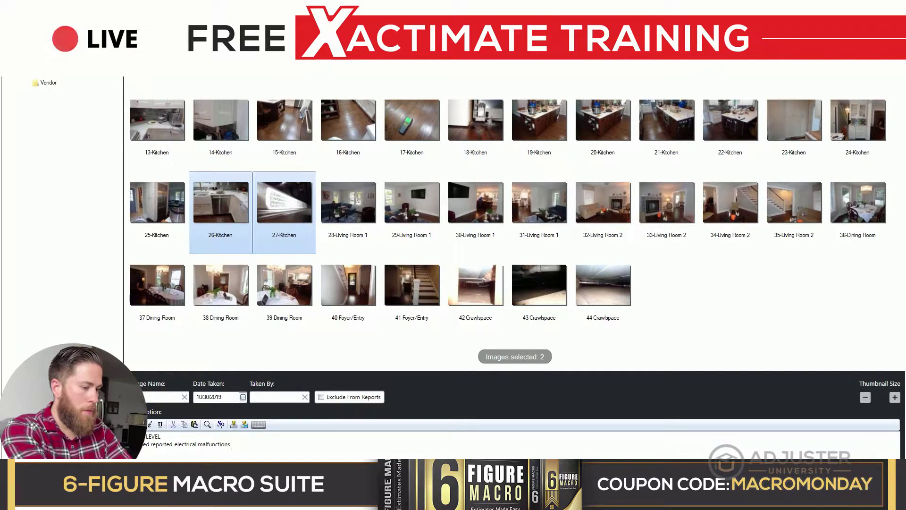
type(" due")
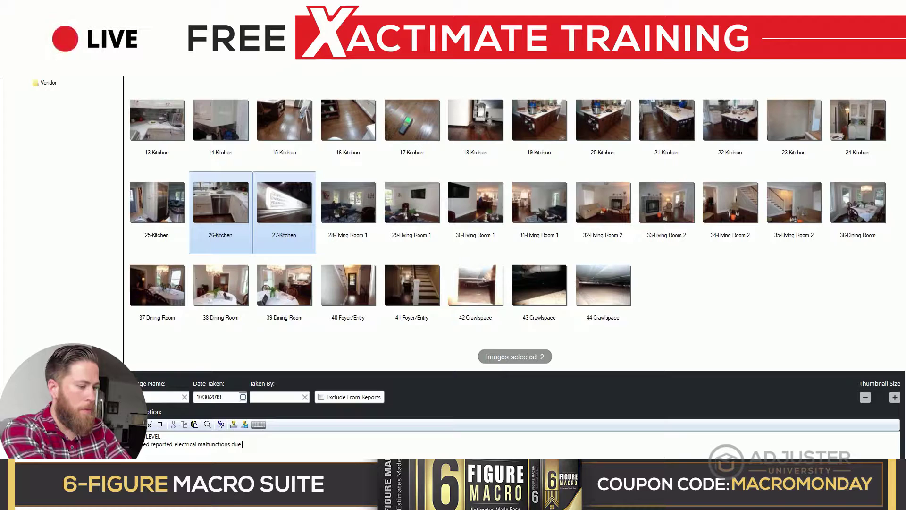
key("ctrl+shift+Left")
key("BackSpace")
type("to the dish")
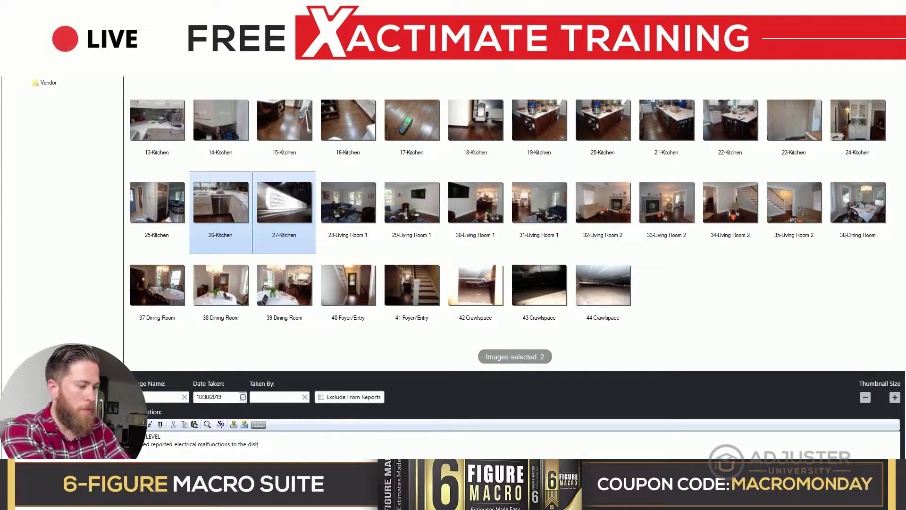
key("shift+Home")
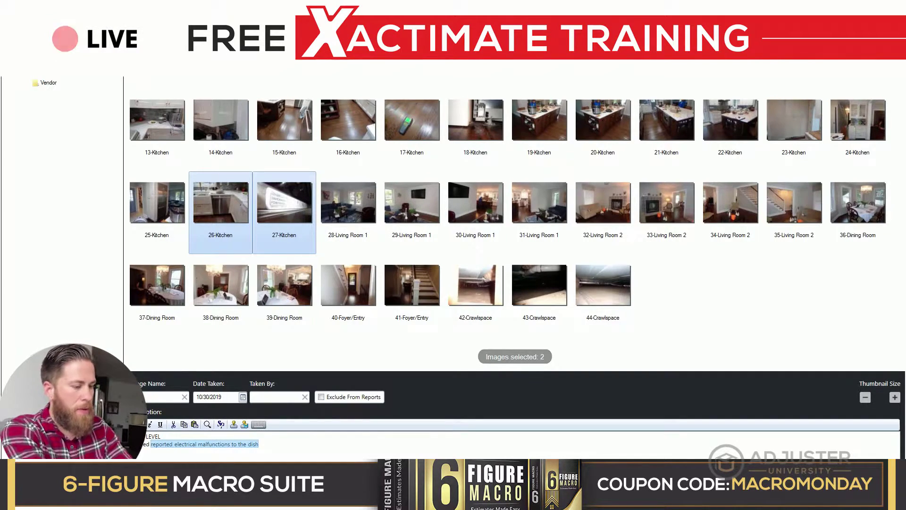
Complete the sentence for photos 26 and 27 after "Insured" with "reported a malfunctioning dishwasher possibly due to the water loss.".
type("reported a")
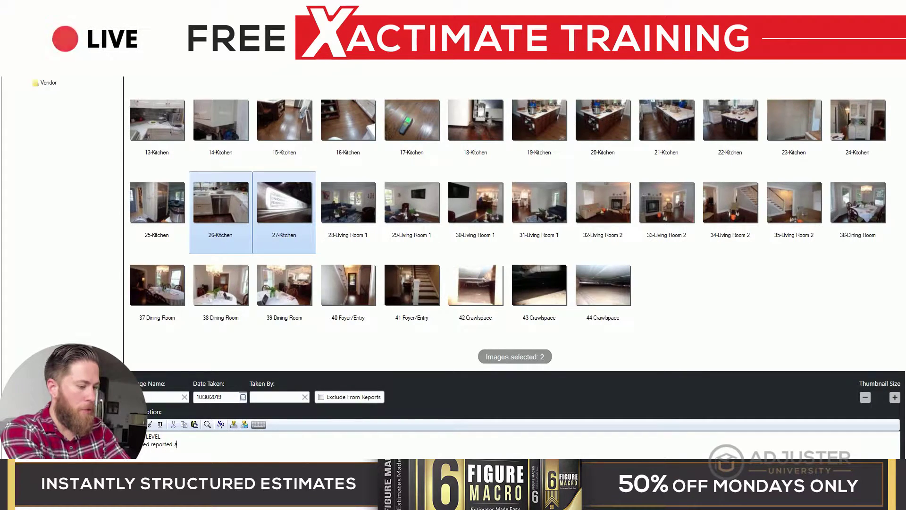
type(" malfunctioning ")
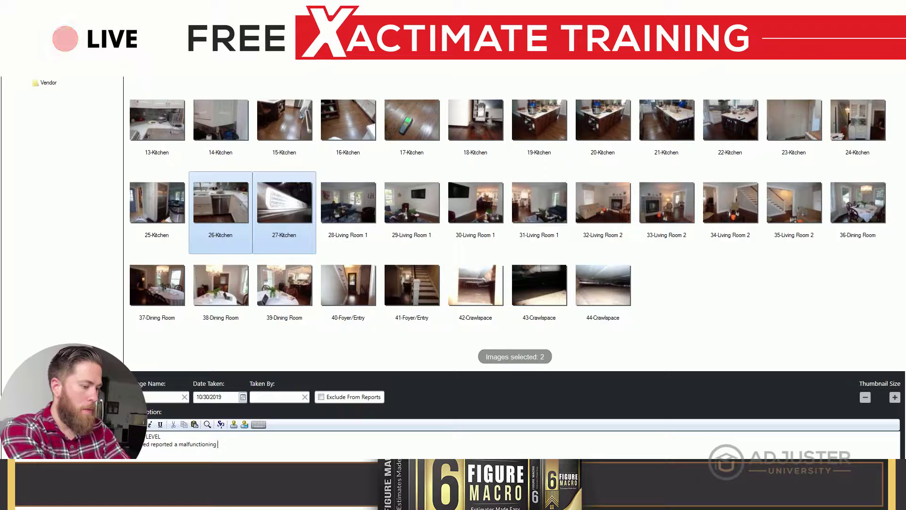
type("dishwasher possibly due to the water s")
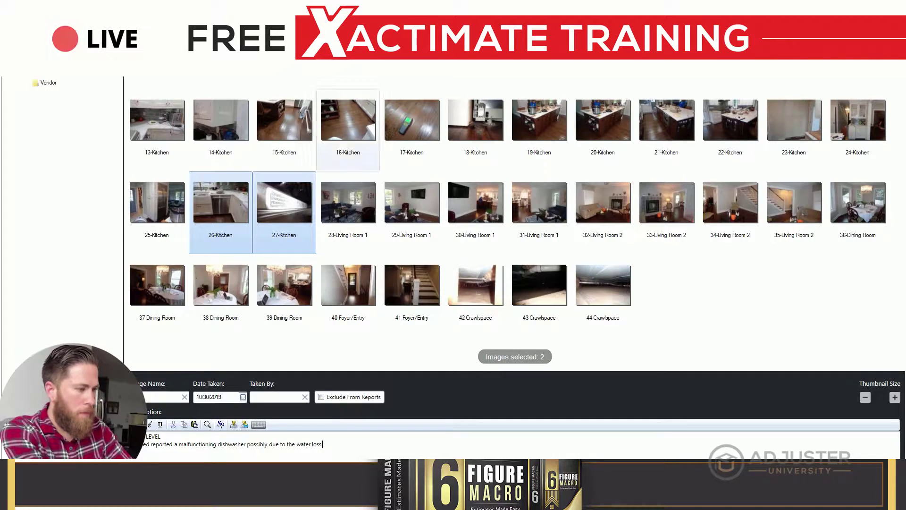
Select photos 28 through 41 and change their description to say "overview photo of the unaffected room.".
left_click(348, 207)
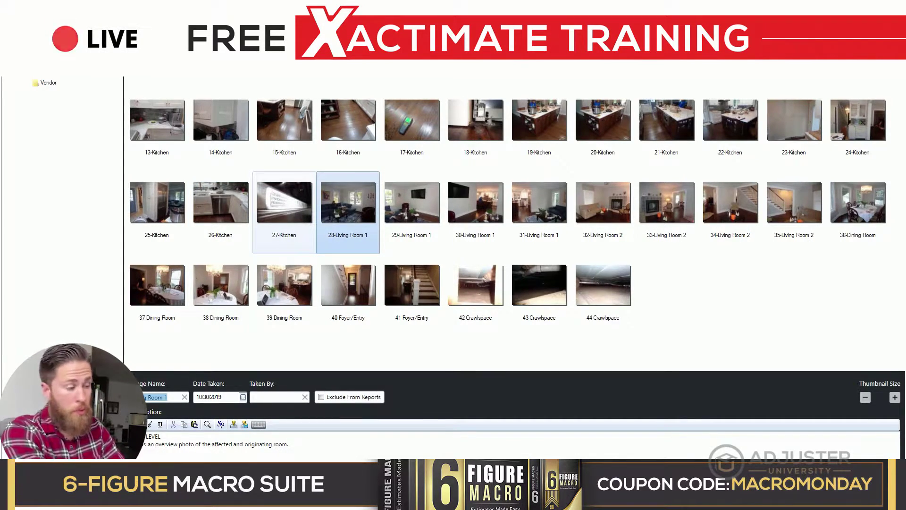
key("shift+Right")
key("shift+Right")
key("shift+Right")
key("shift+Right")
key("shift+Right")
key("shift+Right")
key("shift+Right")
key("shift+Right")
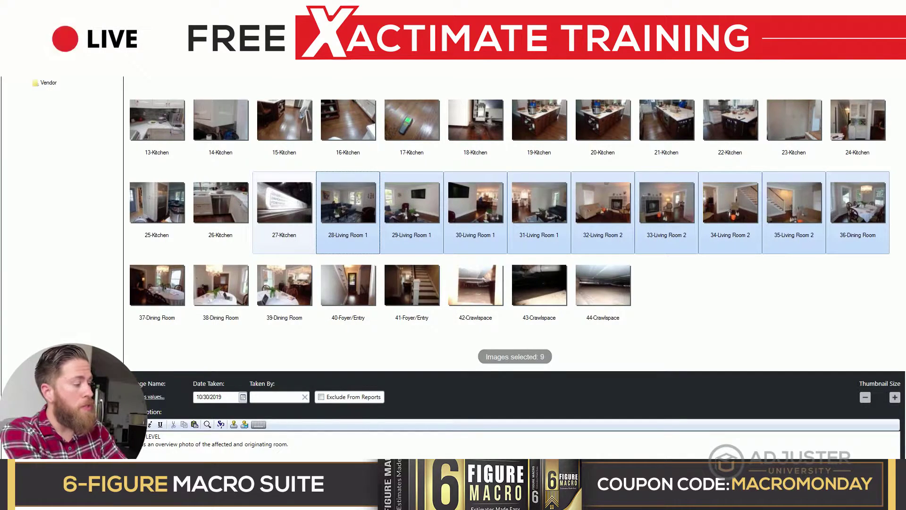
key("shift+Right")
key("shift+Right")
key("shift+Right")
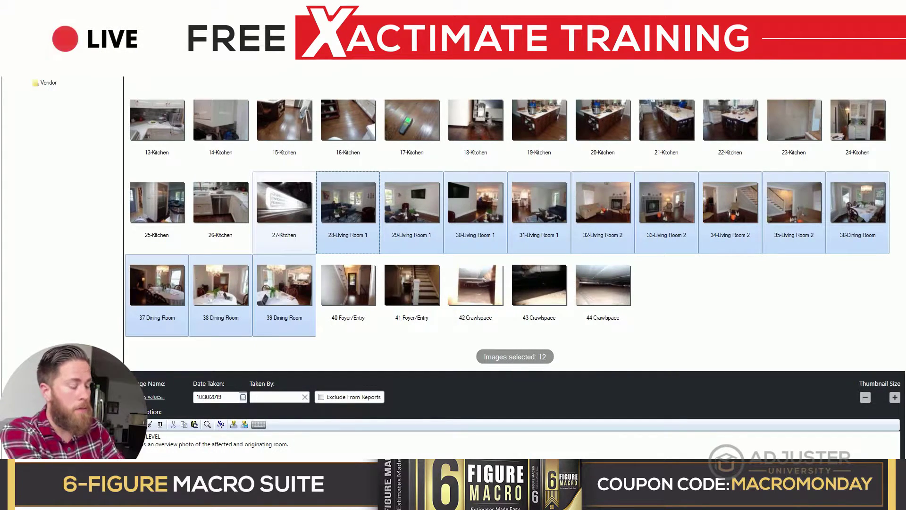
key("shift+Right")
key("shift+Right")
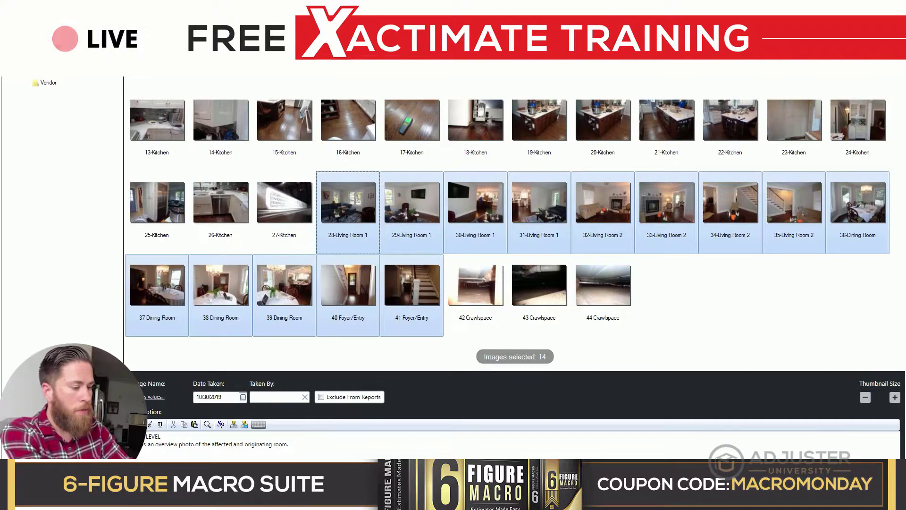
left_click(202, 444)
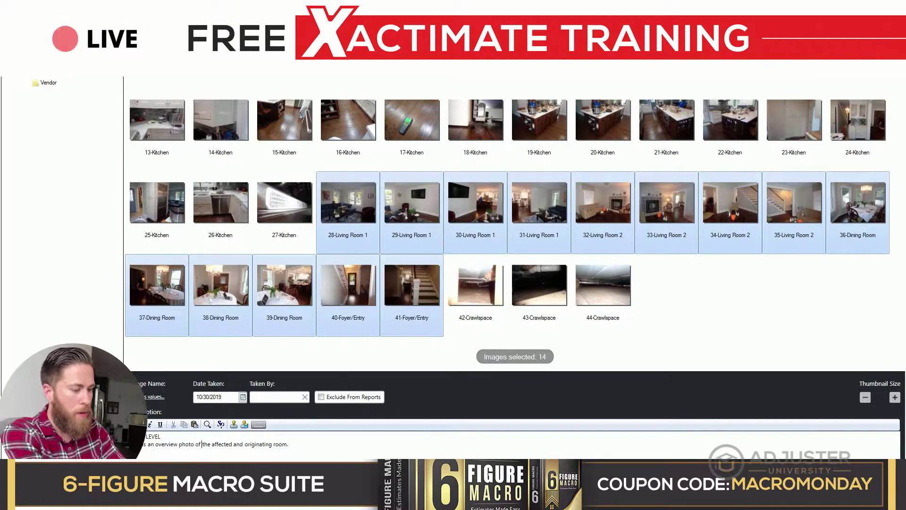
type("un")
key("ctrl+Right")
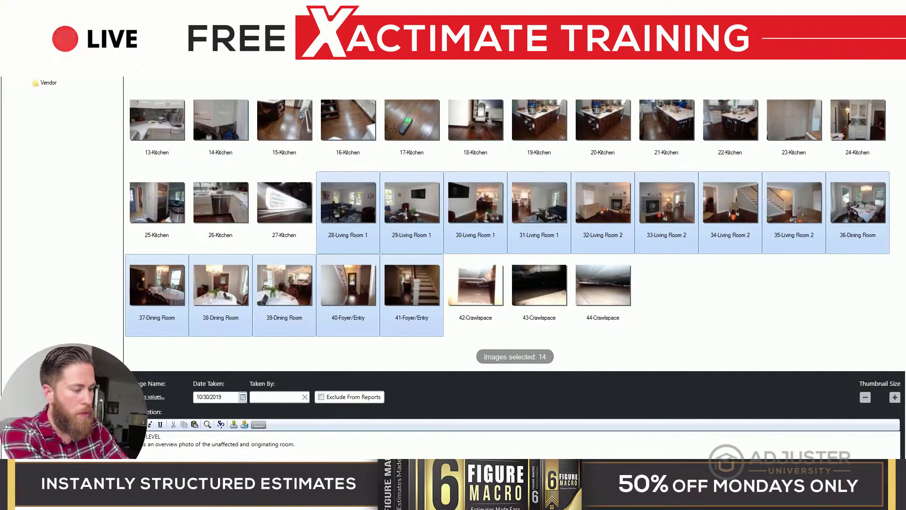
key("ctrl+shift+Right")
key("ctrl+shift+Right")
key("BackSpace")
Add "Hardwood flooring is continuous with the affected kitchen." to the description of photos 28 through 41.
type("H")
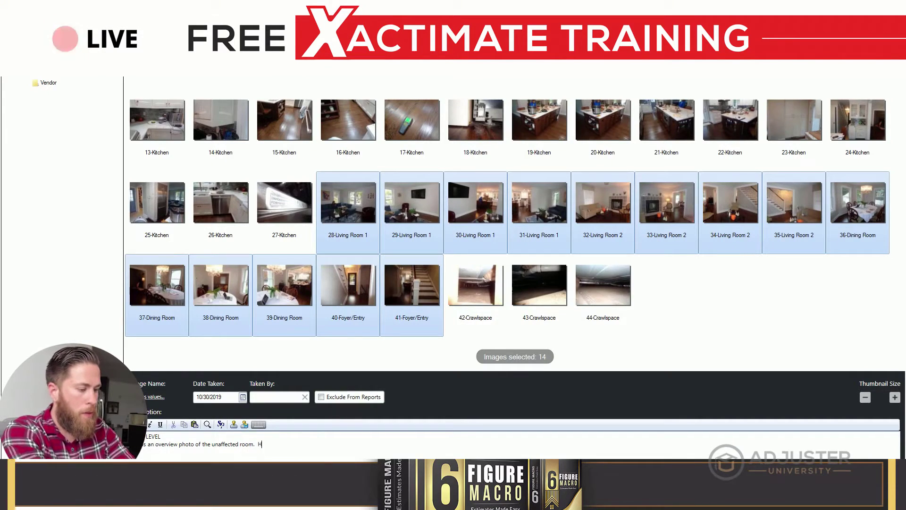
type("ardwood")
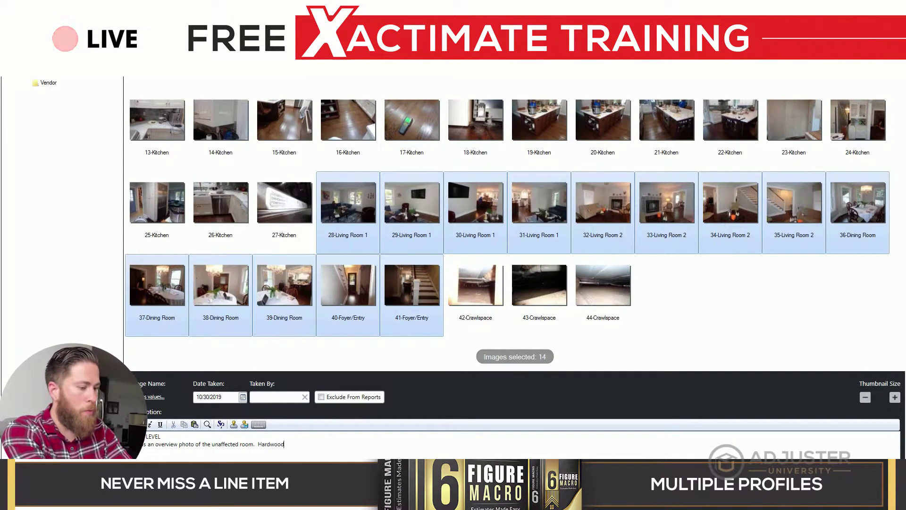
type(" flooring is continuous w")
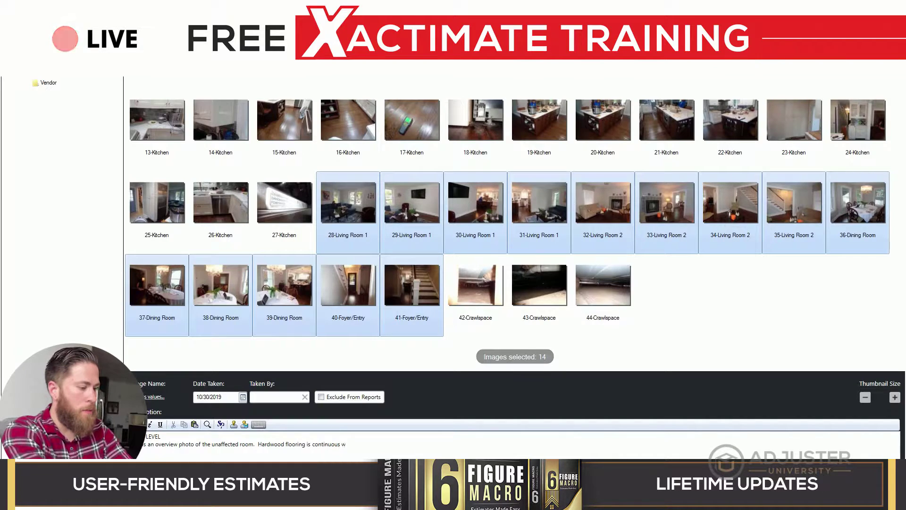
type("ith the affected kit")
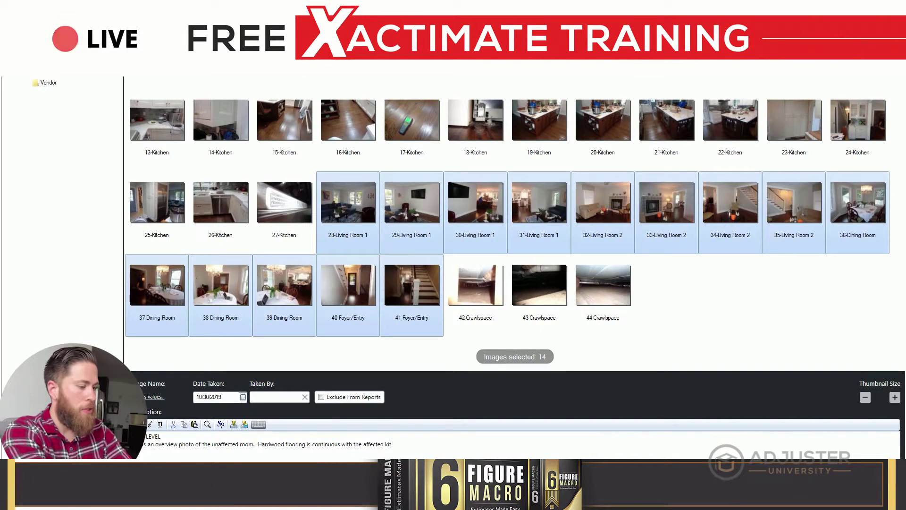
type("chen.")
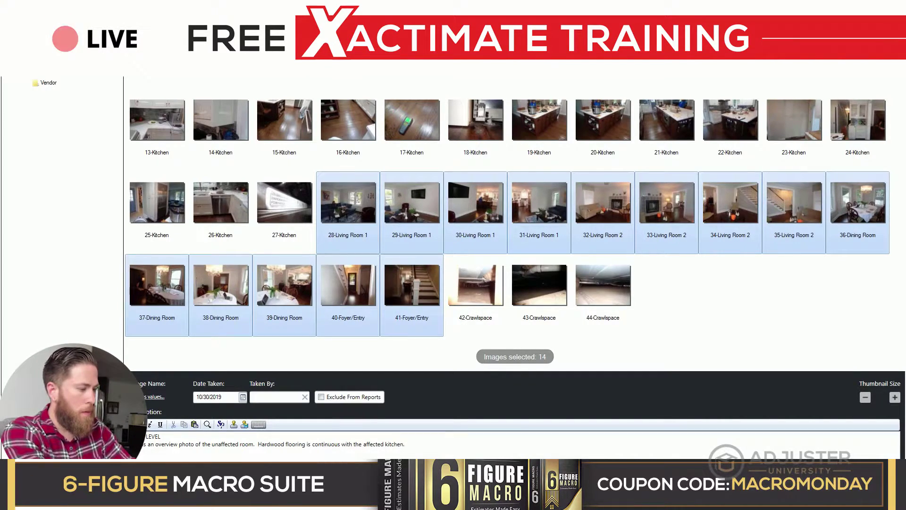
Describe photos 42 and 43 together as an "overview photo of the previously affected crawlspace.".
left_click(475, 293)
left_click(539, 292, "ctrl")
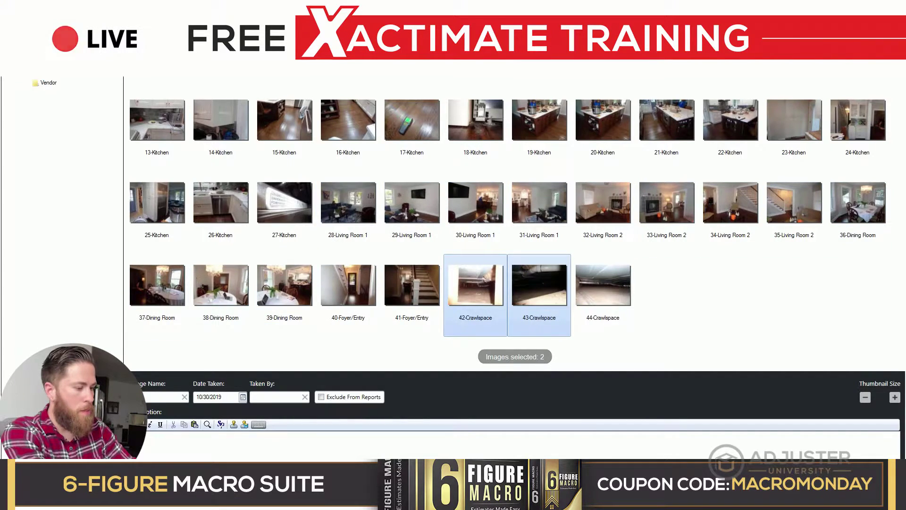
type("n overview phot")
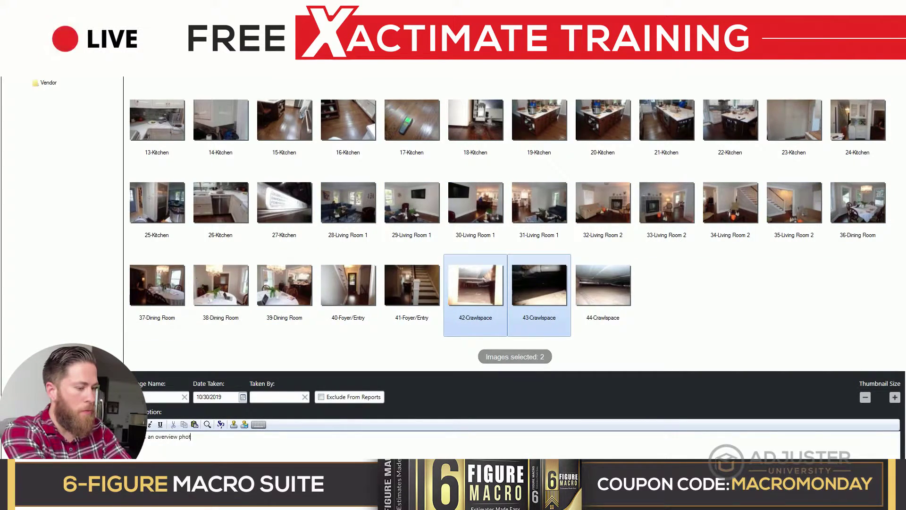
type("o of the ")
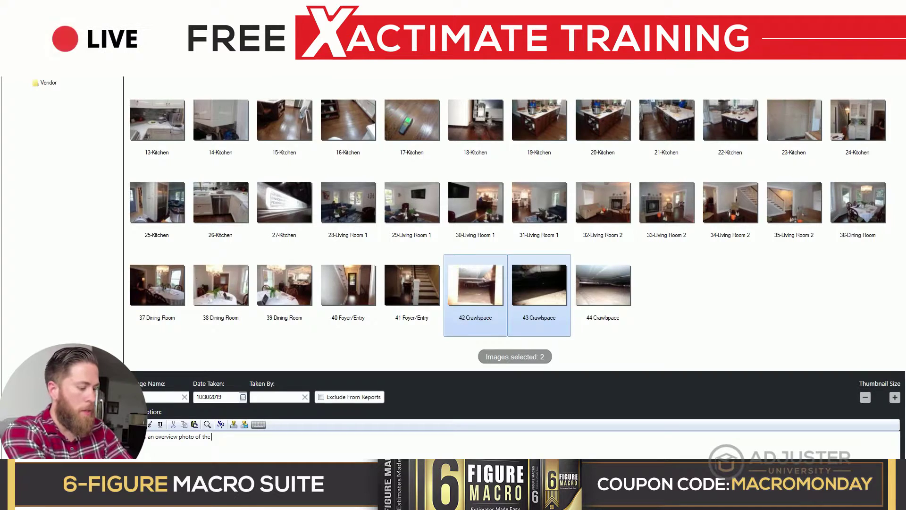
type("previously affec")
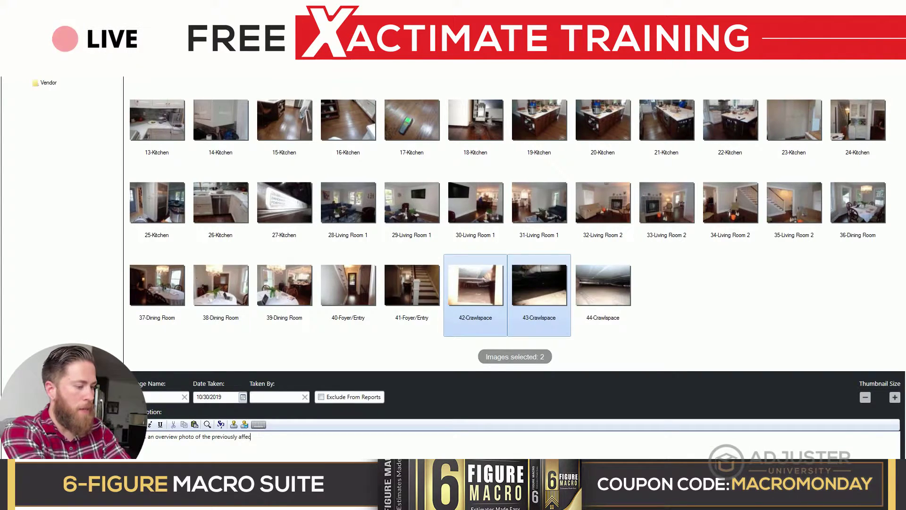
type("ted crawlspace")
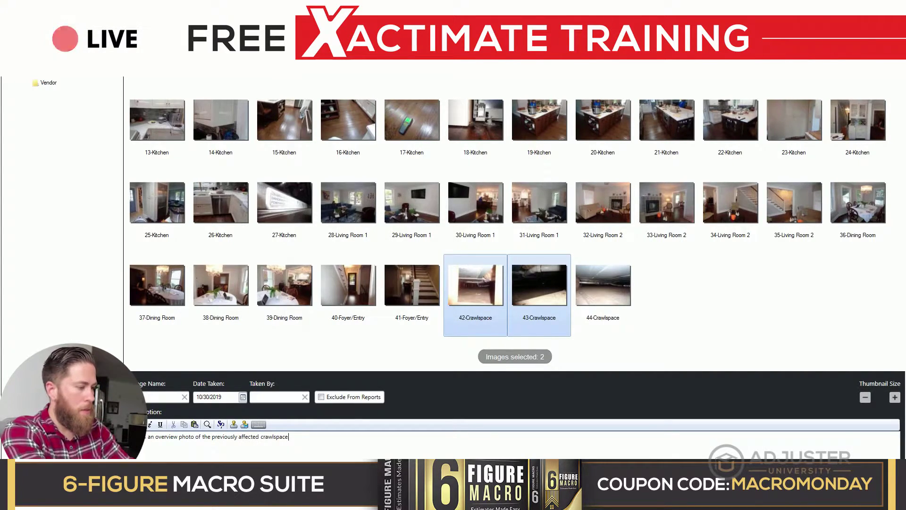
type(".")
Describe crawlspace photo 44 as "Insured witnessed water pouring from the insulation board seams.".
left_click(602, 295)
left_click(147, 437)
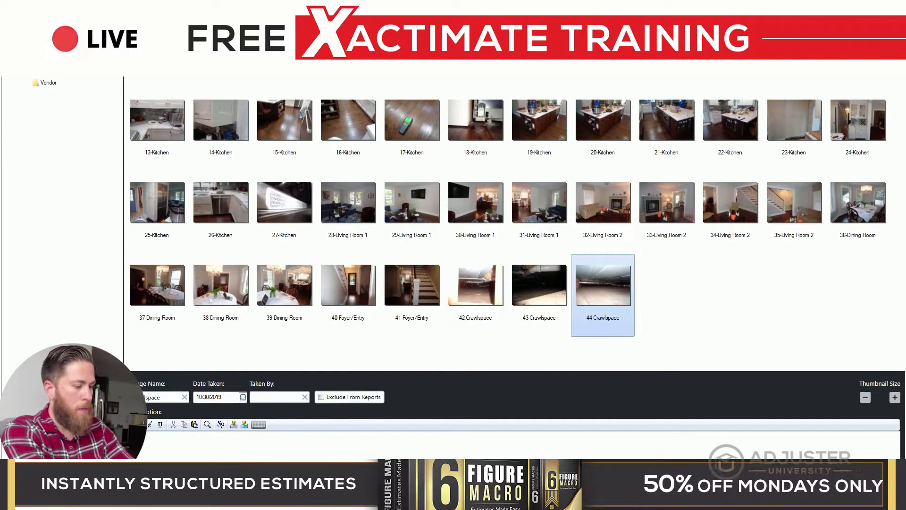
type("rted")
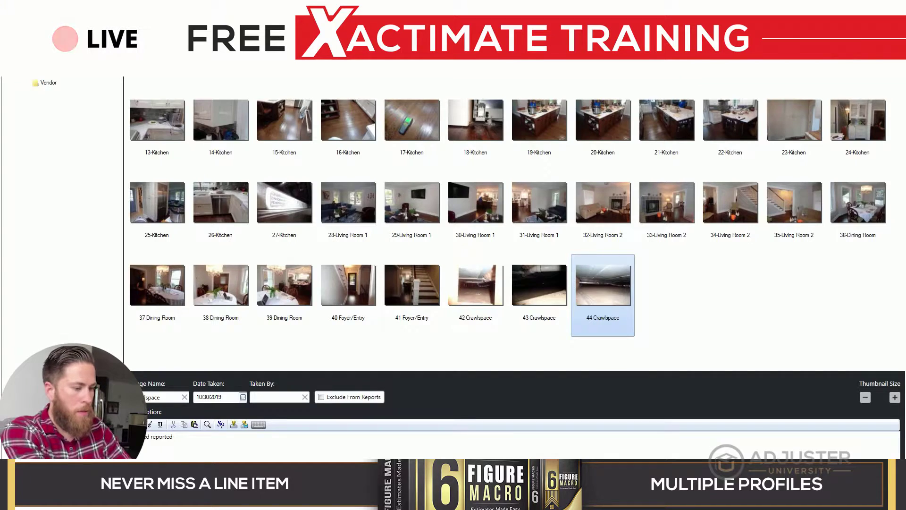
key("ctrl+shift+Left")
type("witnessed wate")
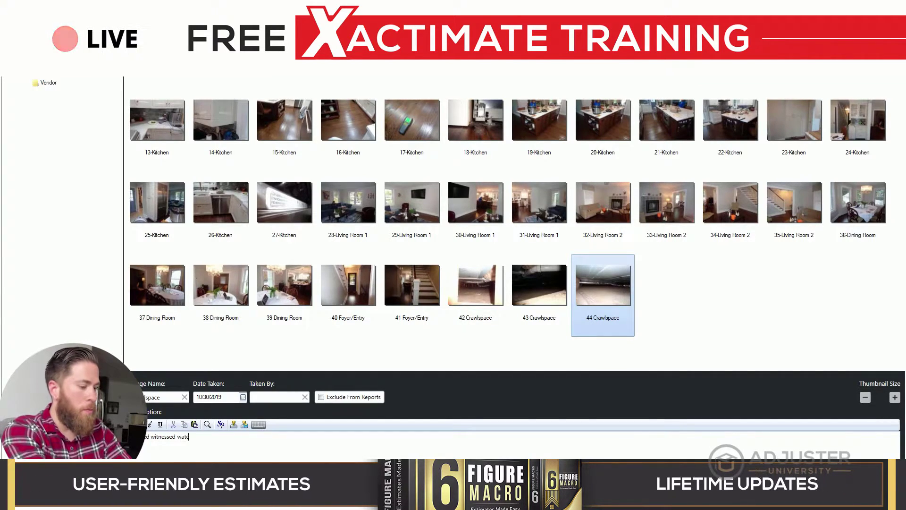
type("r pouring from the insu")
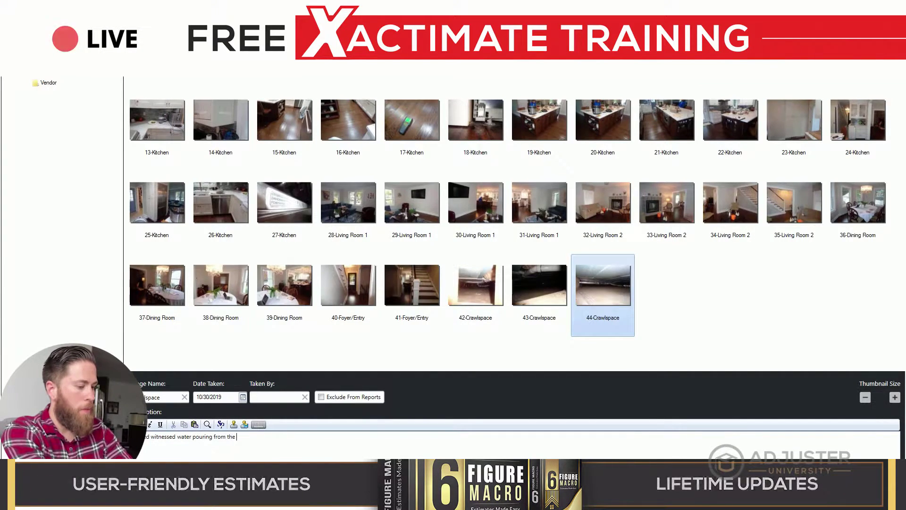
type("lation board seams.")
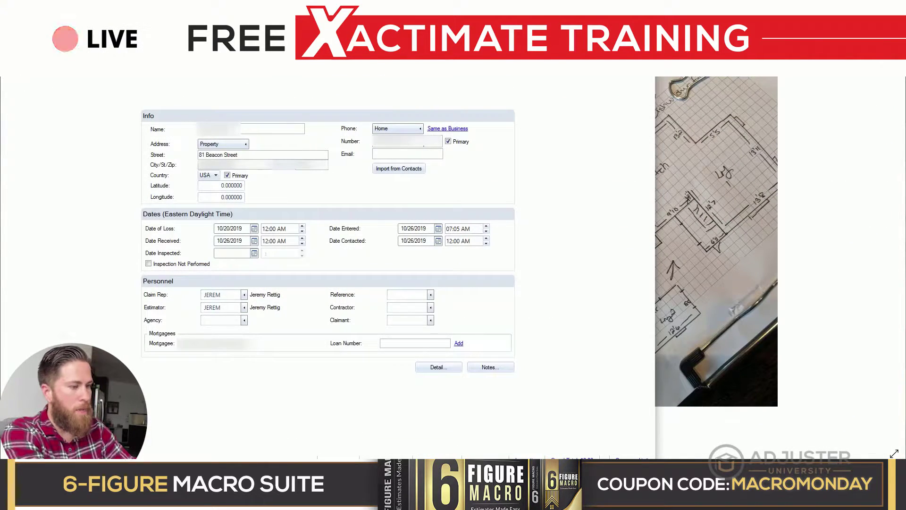
Open the calendar for the claim's Date Inspected.
left_click(254, 253)
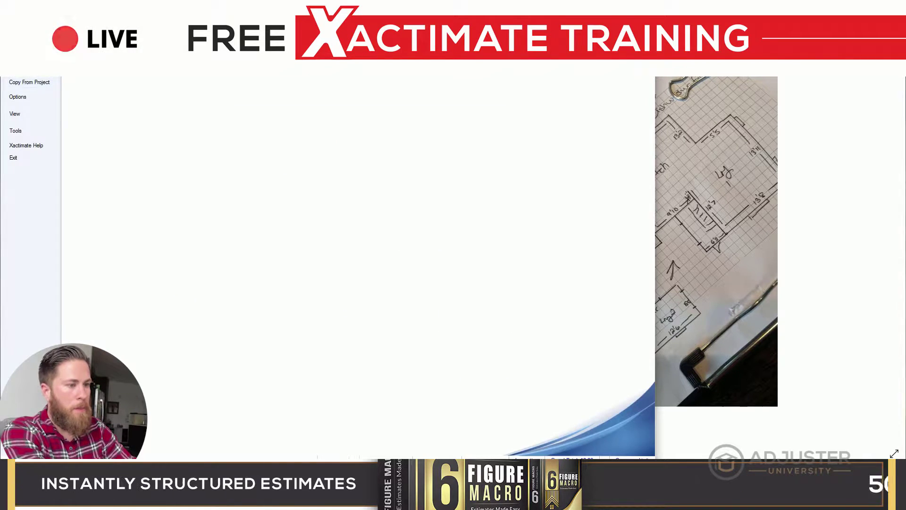
Copy only the Scope section, with sketch, grouping, line items and attachments, from the _6FIGMAC_GENERAL project into this claim.
left_click(365, 153)
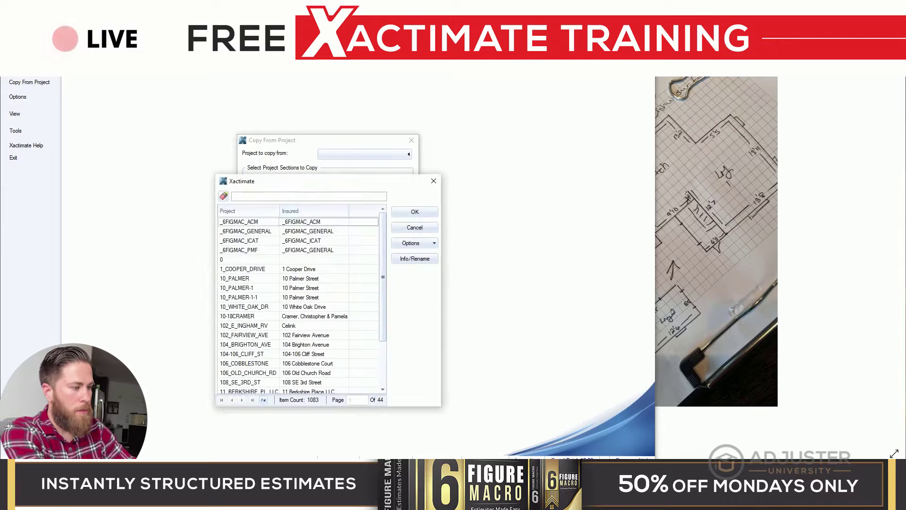
double_click(302, 231)
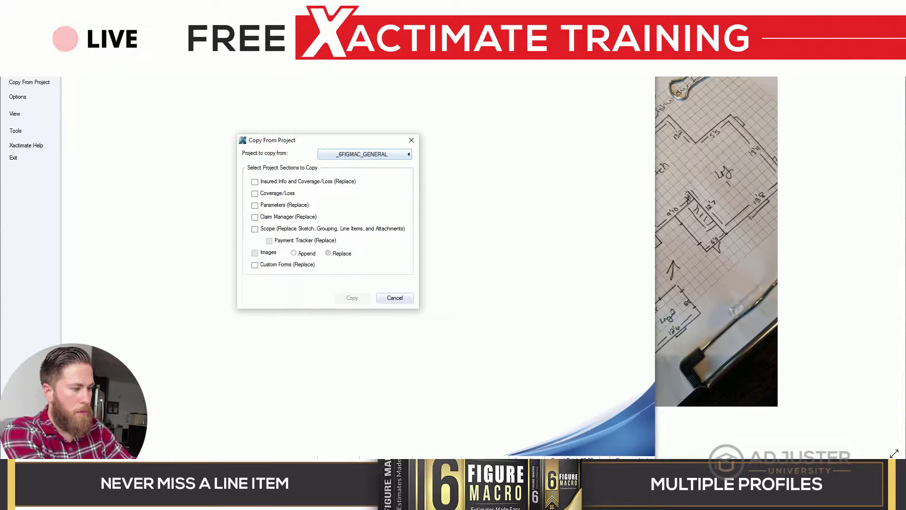
left_click(255, 229)
left_click(351, 297)
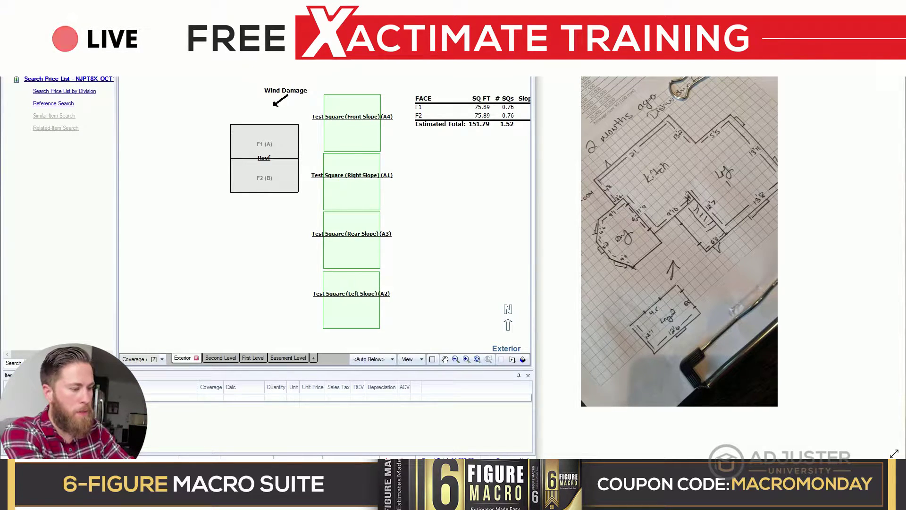
Delete the Exterior, Second Level and Basement Level from the copied sketch, and remove the second entry in the sketch list.
key("Delete")
key("Return")
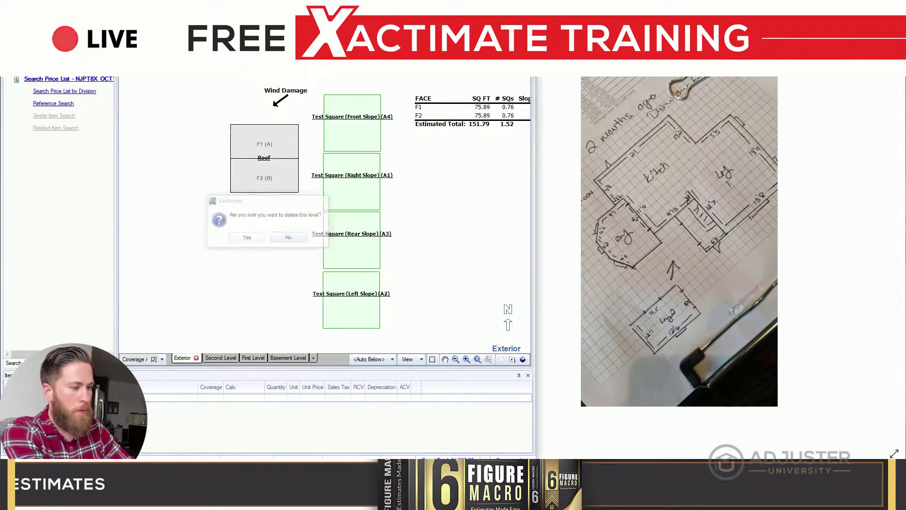
left_click(211, 358)
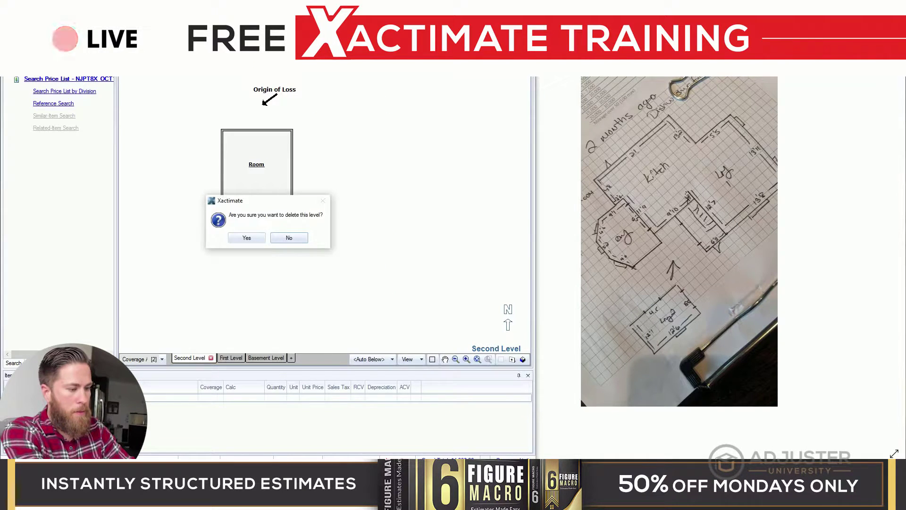
key("Return")
left_click(228, 358)
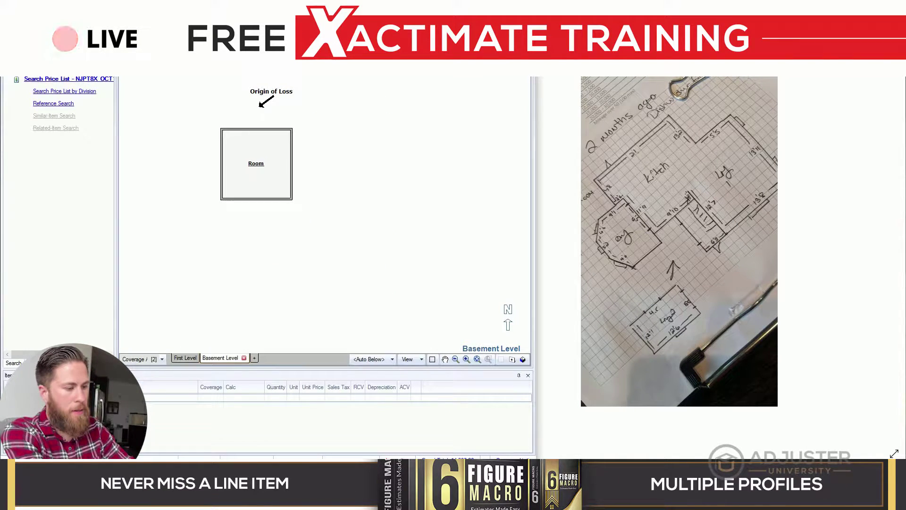
left_click(244, 358)
key("Return")
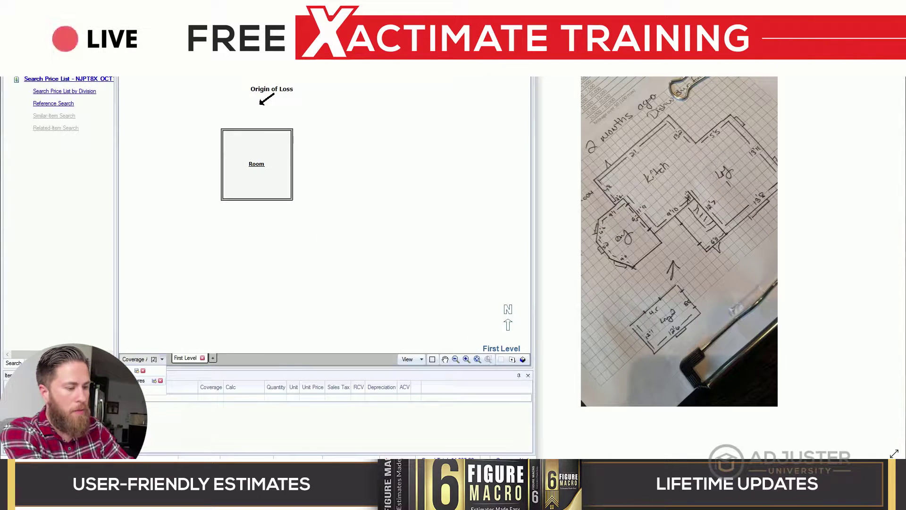
left_click(160, 381)
key("y")
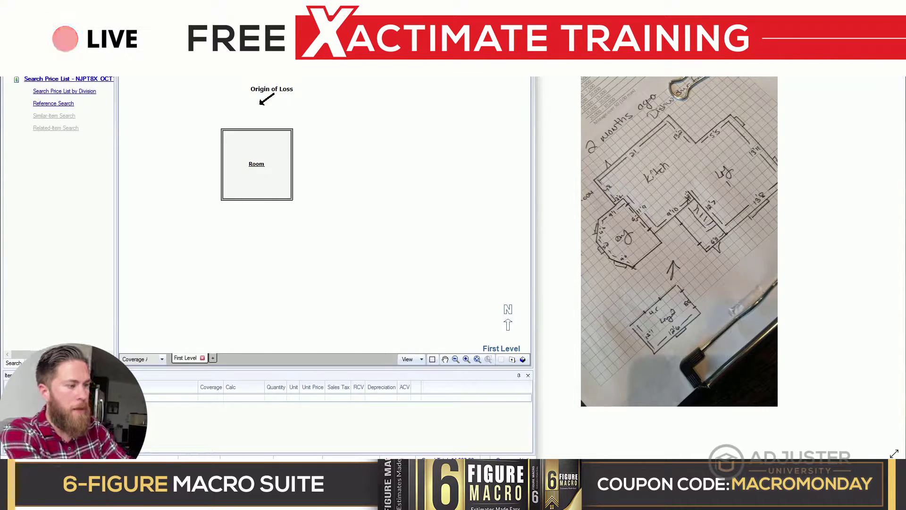
Consult the hand-drawn floor plan and stretch the First Level room eastward to the kitchen's width of about 21'.
key("alt+Tab")
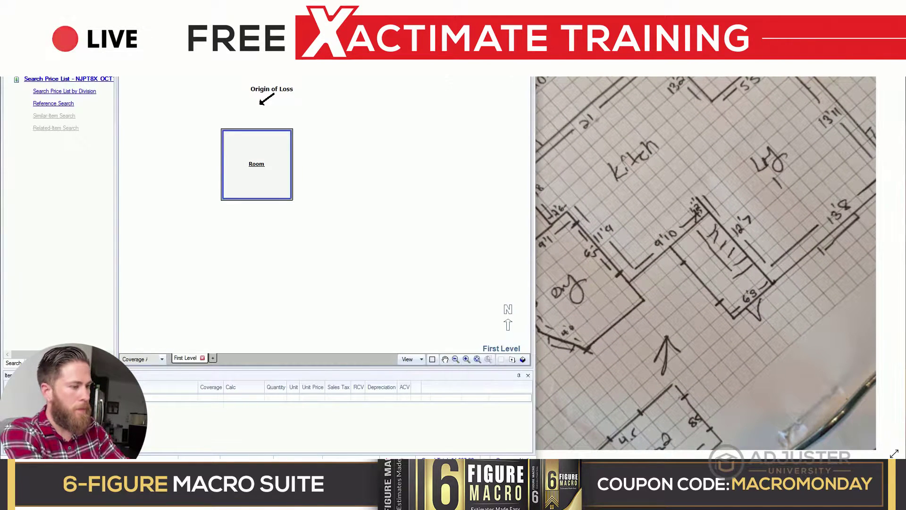
left_click(256, 163)
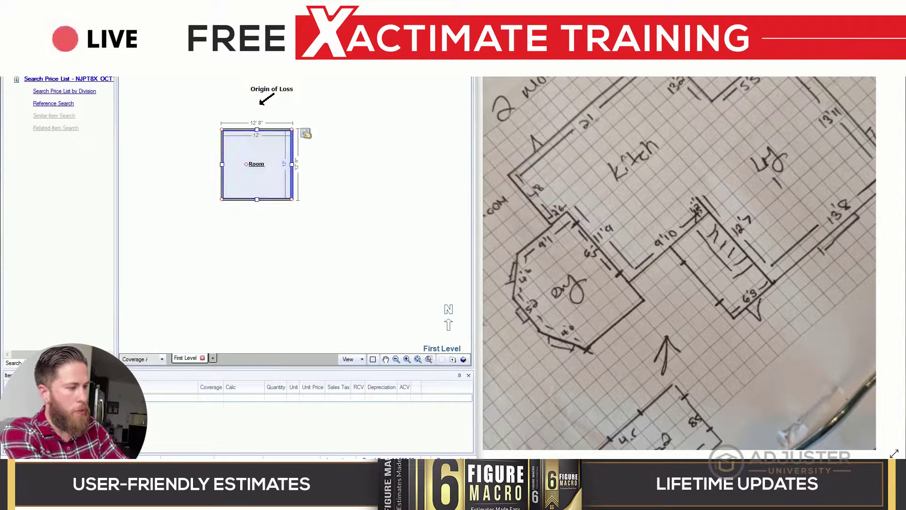
left_click_drag(292, 165, 343, 164)
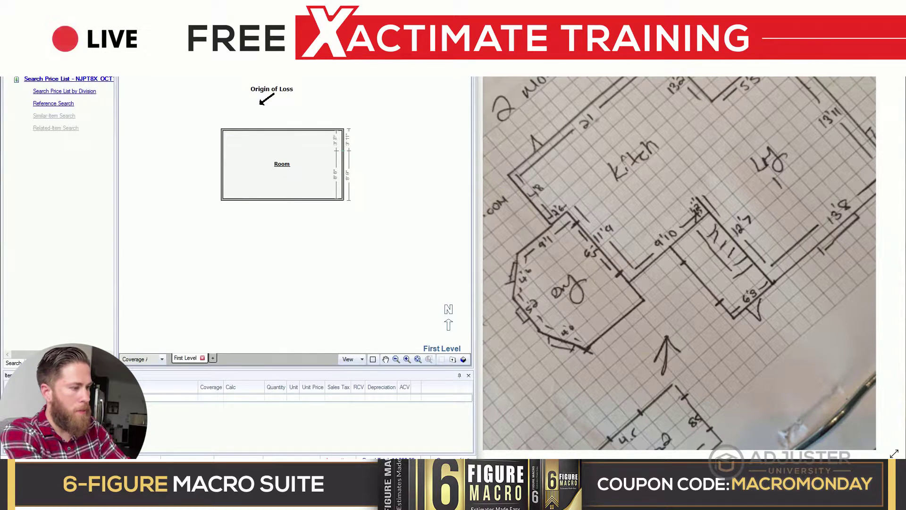
Break the room's east wall and extend its lower part eastward by about 5' 5".
left_click(343, 156)
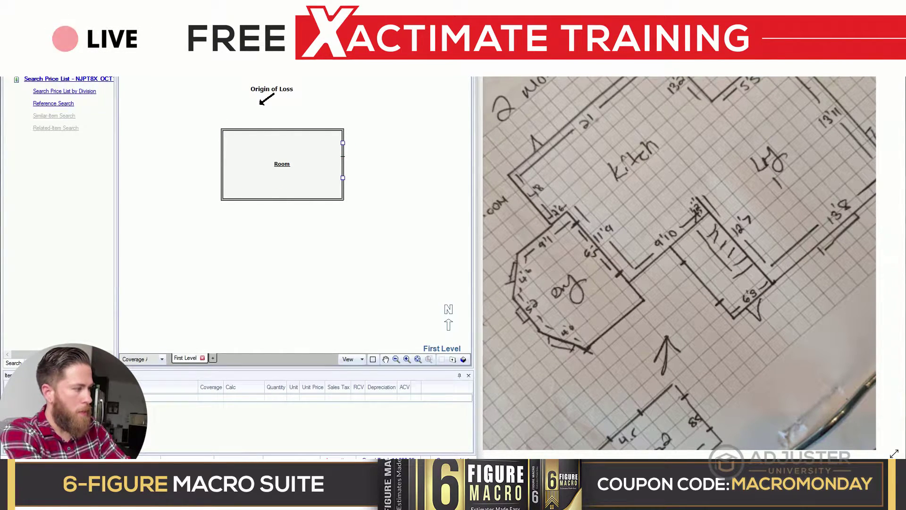
left_click_drag(342, 156, 358, 179)
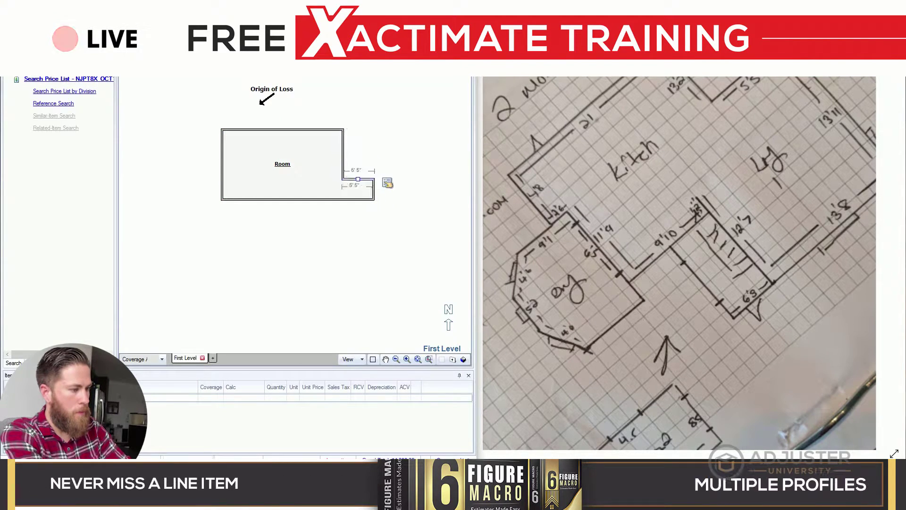
Stretch the room's south wall to a depth of about 19' 9" and lower the east step until the upper east wall is about 13' 2".
left_click(298, 199)
left_click_drag(298, 199, 297, 243)
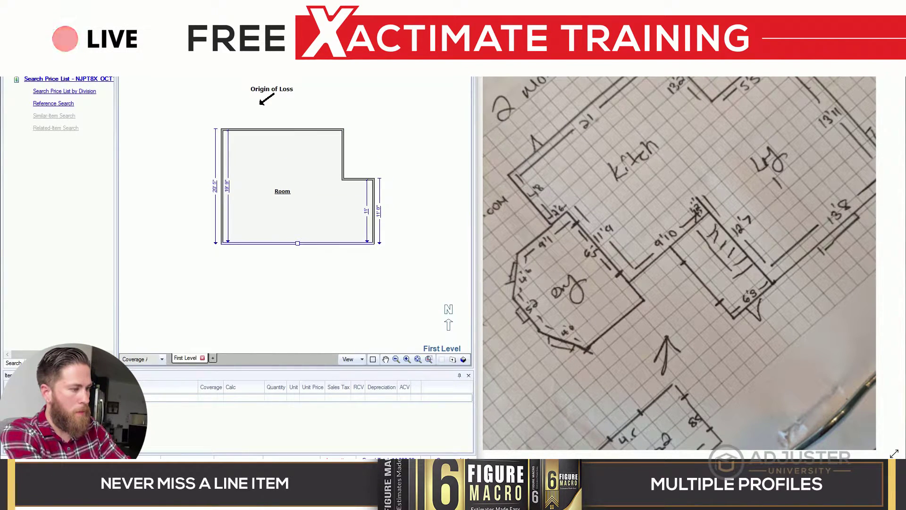
left_click_drag(358, 185, 358, 204)
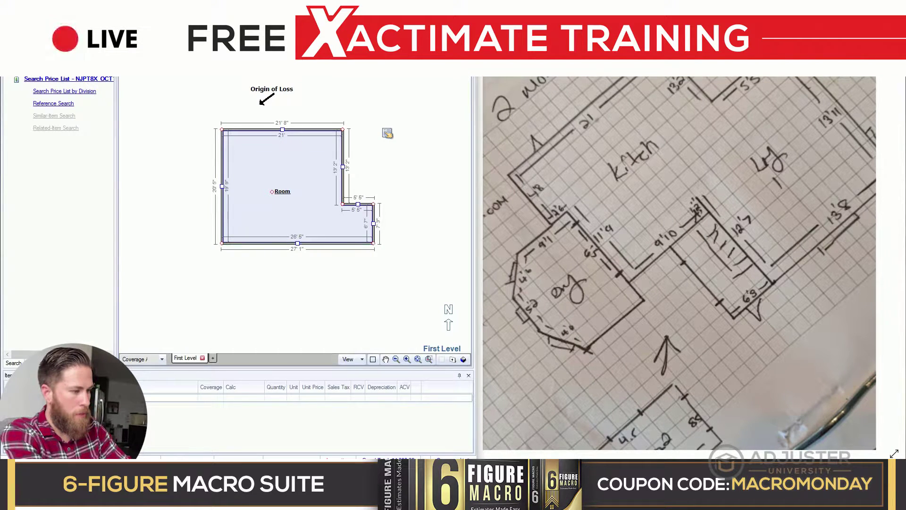
Break the south wall into two offset parts, shaping the southeast section about 13' 8" wide by 13' 11" deep.
left_click(321, 243)
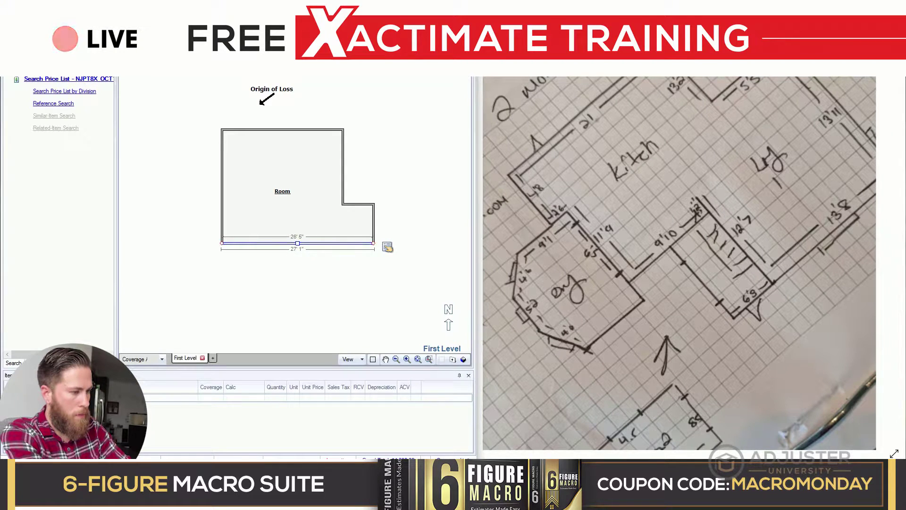
left_click_drag(297, 243, 252, 213)
key("v")
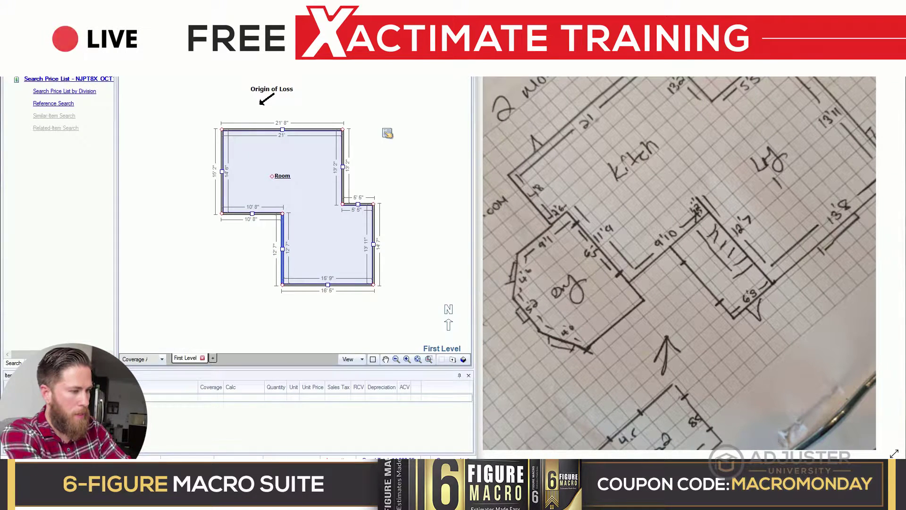
left_click_drag(282, 249, 294, 249)
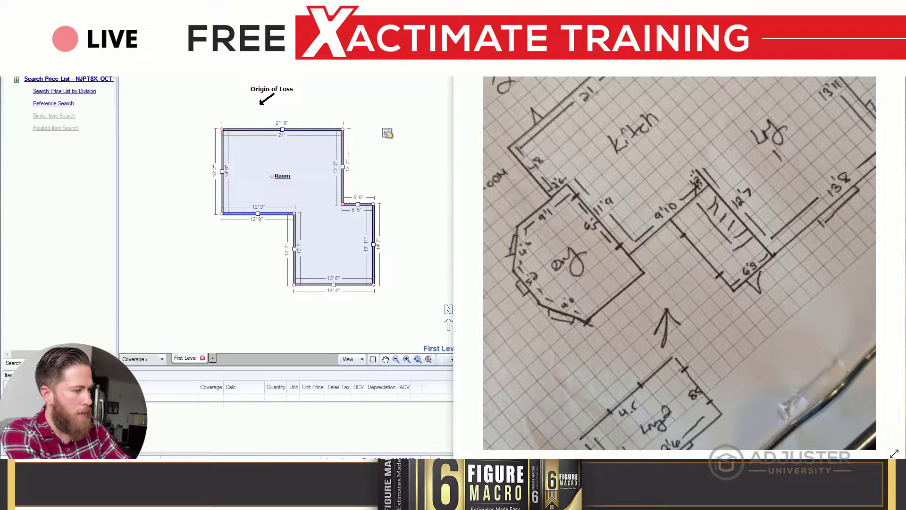
Lower the kitchen's south wall and add a short wall stub at the inner corner, making the living room's west side 12' 7" long.
left_click(387, 134)
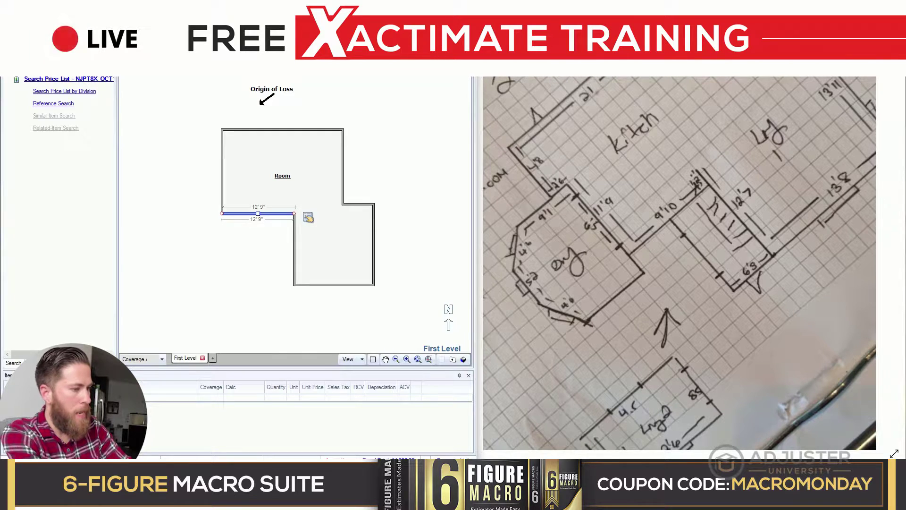
left_click_drag(308, 217, 309, 224)
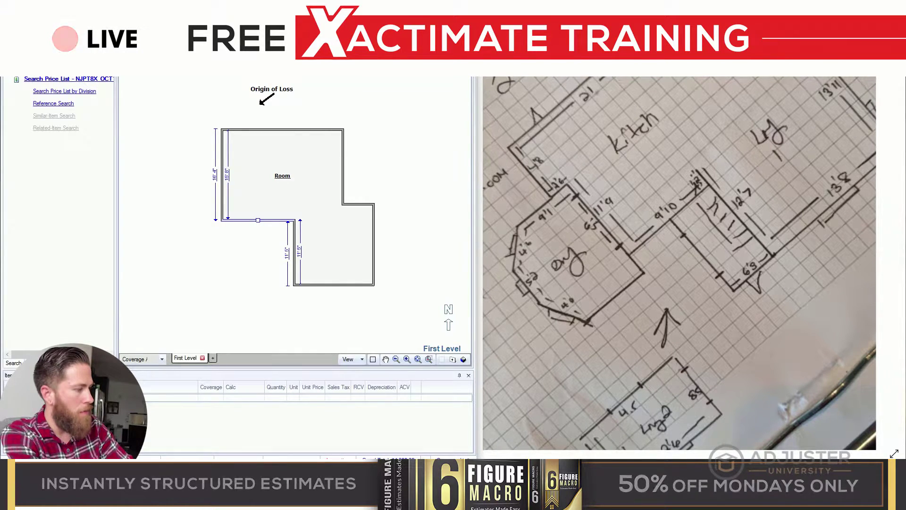
left_click(287, 192)
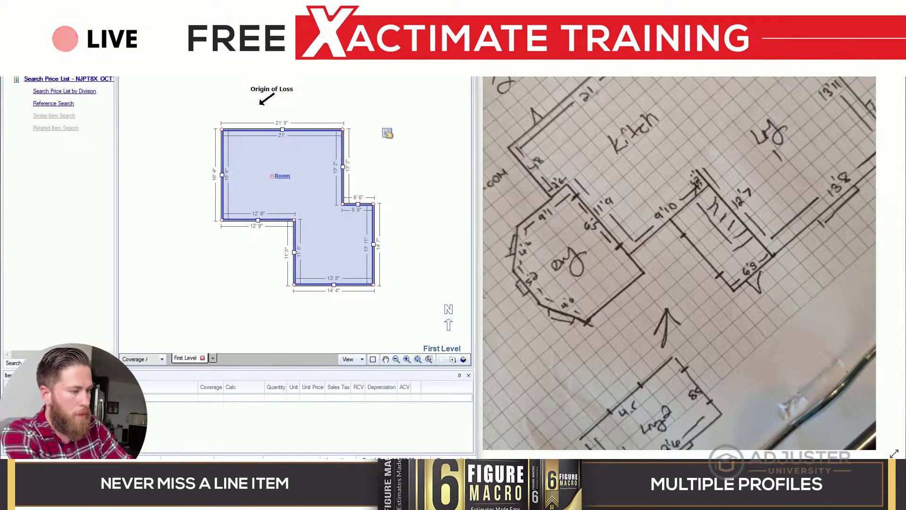
key("Escape")
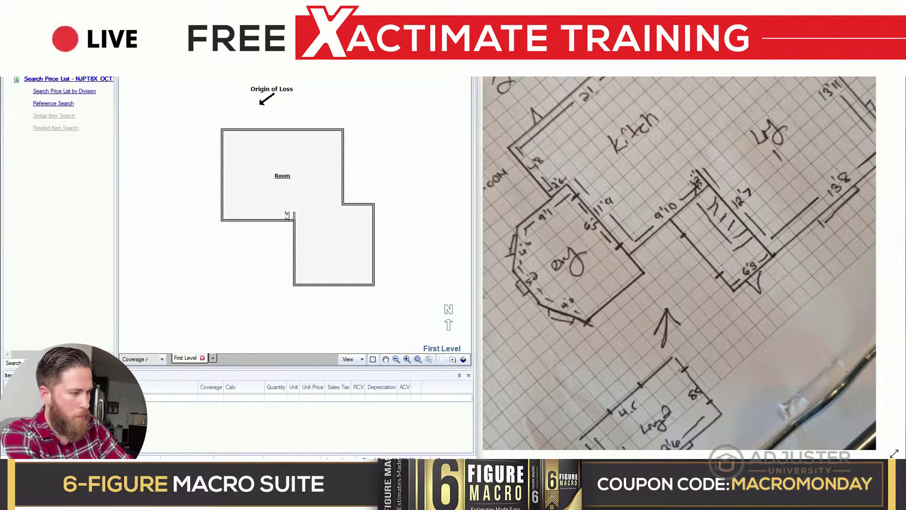
left_click(294, 216)
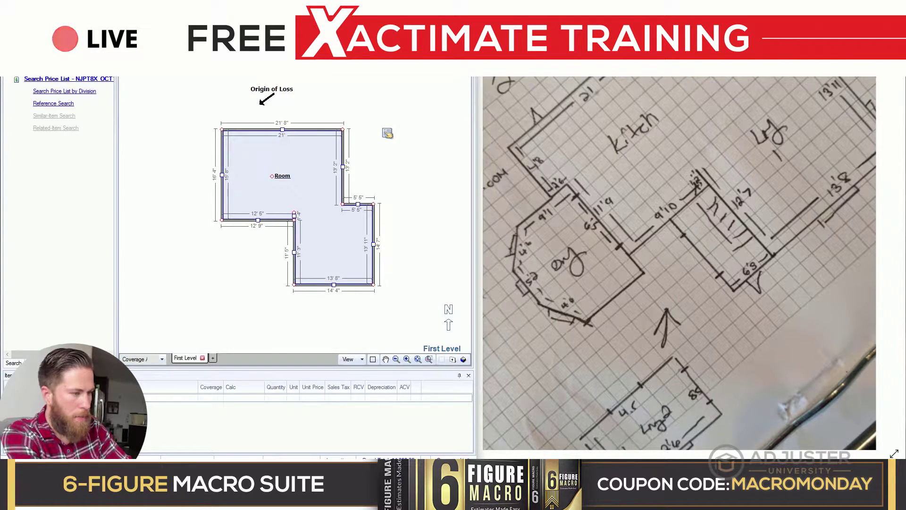
Move the kitchen's west wall in to leave a 9' 10" south wall, then break it and extend its upper part westward by about 2' 6".
left_click_drag(222, 174, 236, 174)
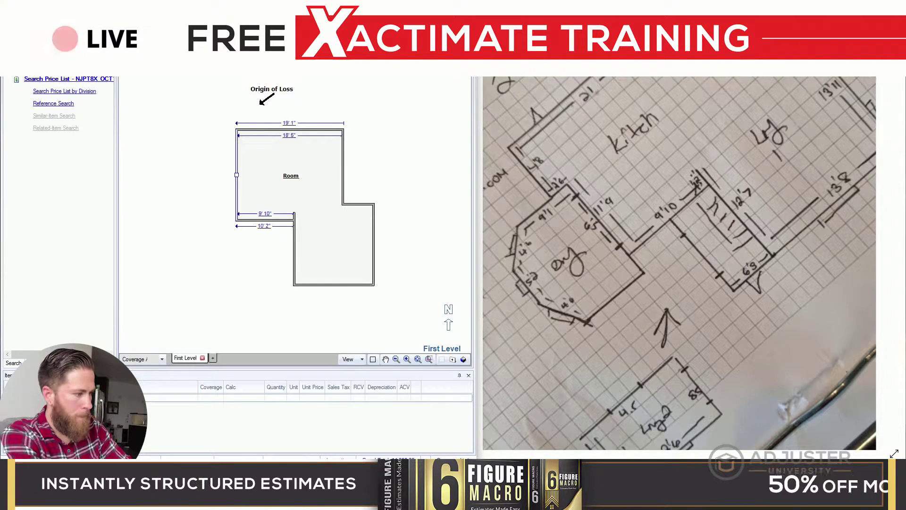
key("v")
left_click(236, 165)
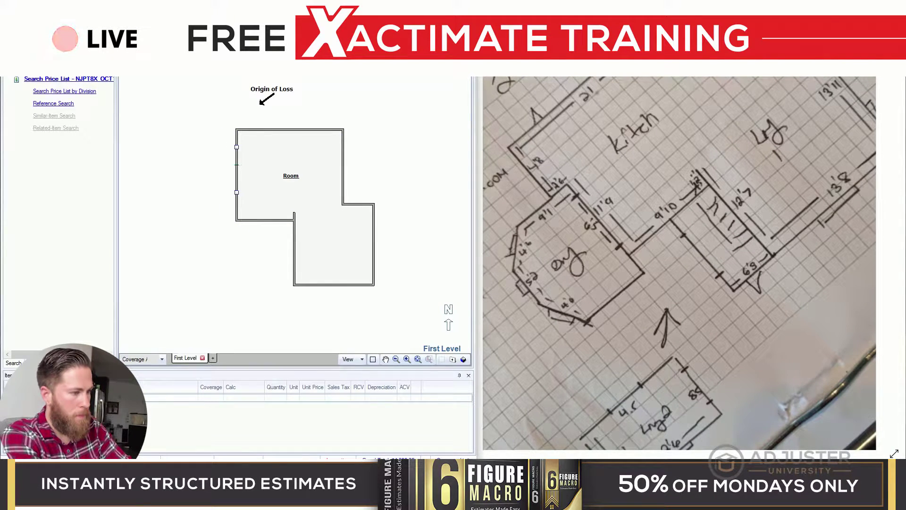
left_click_drag(237, 146, 223, 147)
left_click(270, 169)
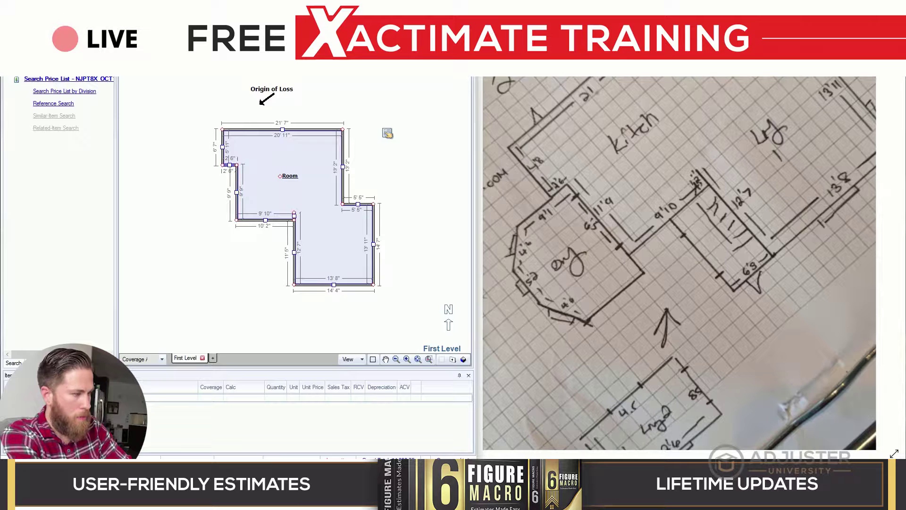
Raise the west jog so the wall below it is 11' 9", and move the north wall outward toward the plan's 4' 8" upper west wall.
left_click(229, 164)
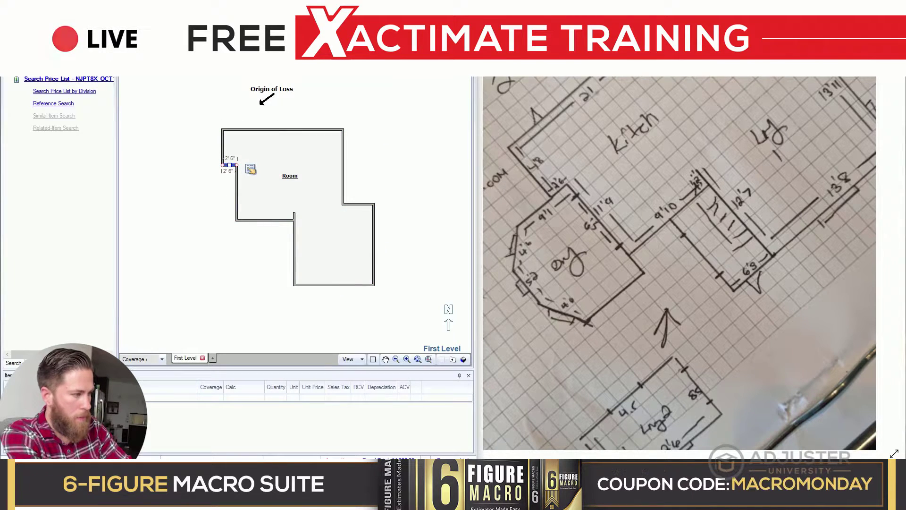
left_click_drag(230, 164, 229, 154)
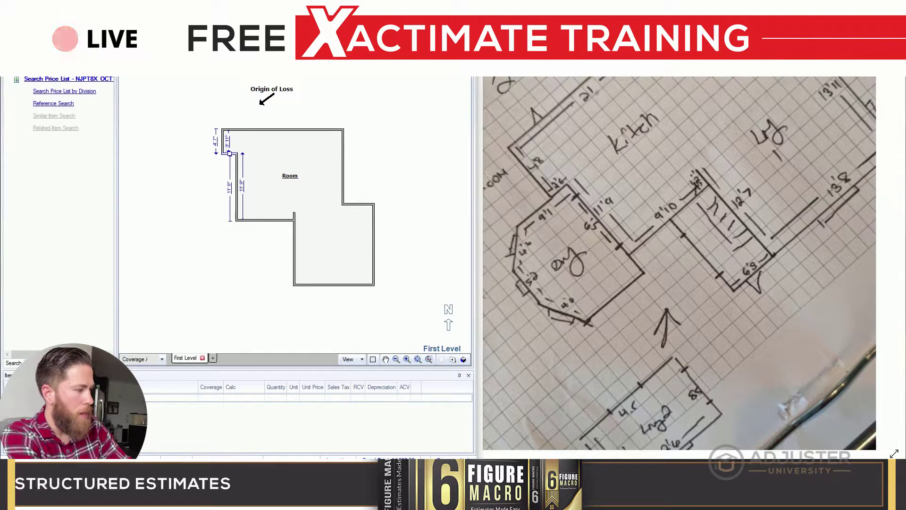
left_click(249, 165)
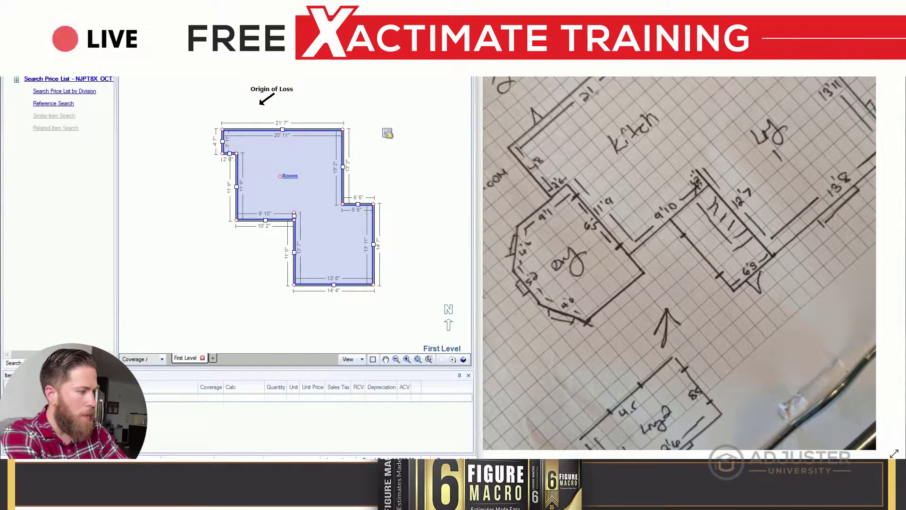
left_click(294, 250)
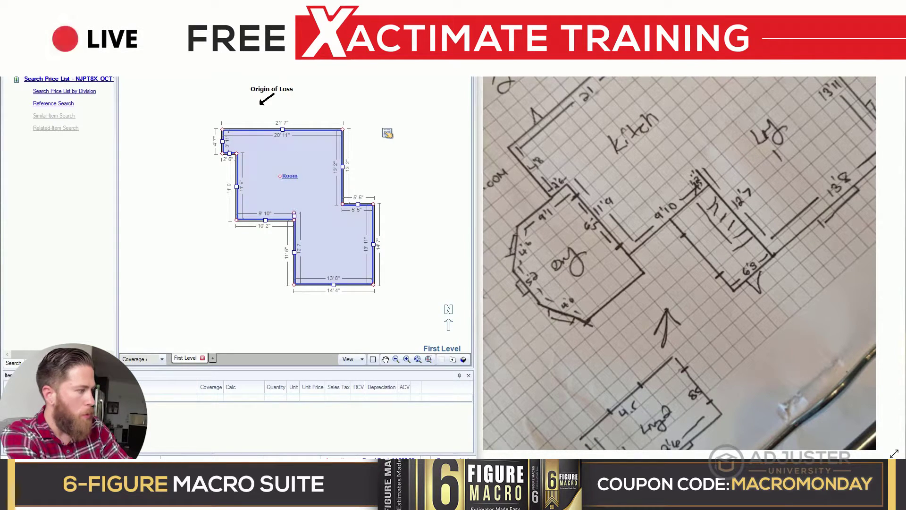
left_click(264, 129)
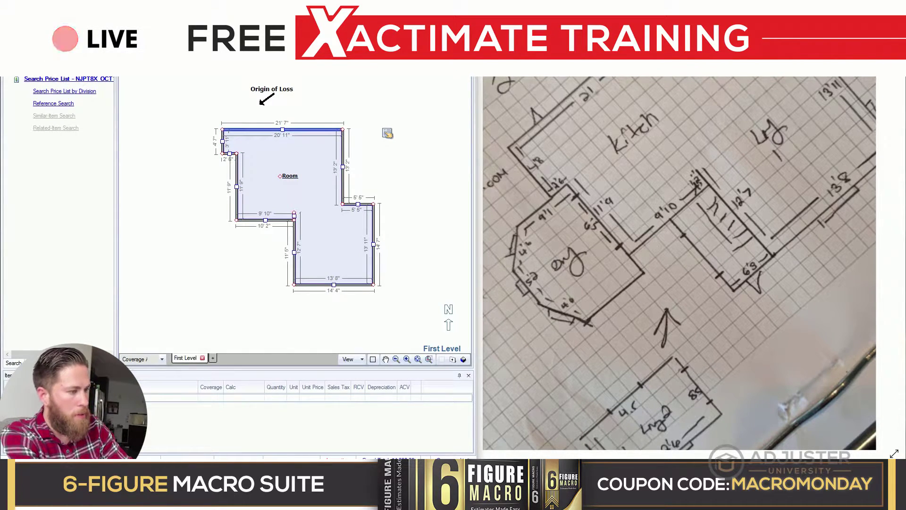
left_click_drag(283, 129, 283, 126)
left_click(290, 181)
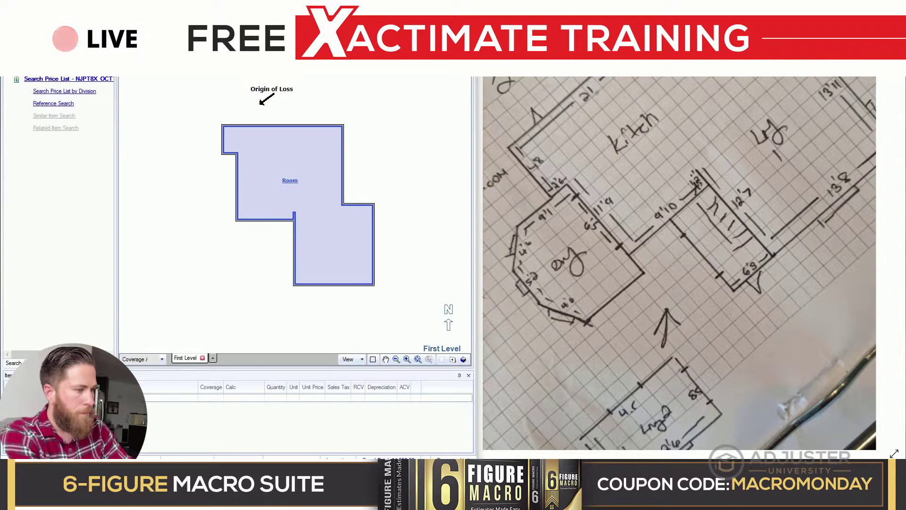
Divide the room with a slanted wall from the end of the short stub to the inner corner of the east step.
left_click(237, 162)
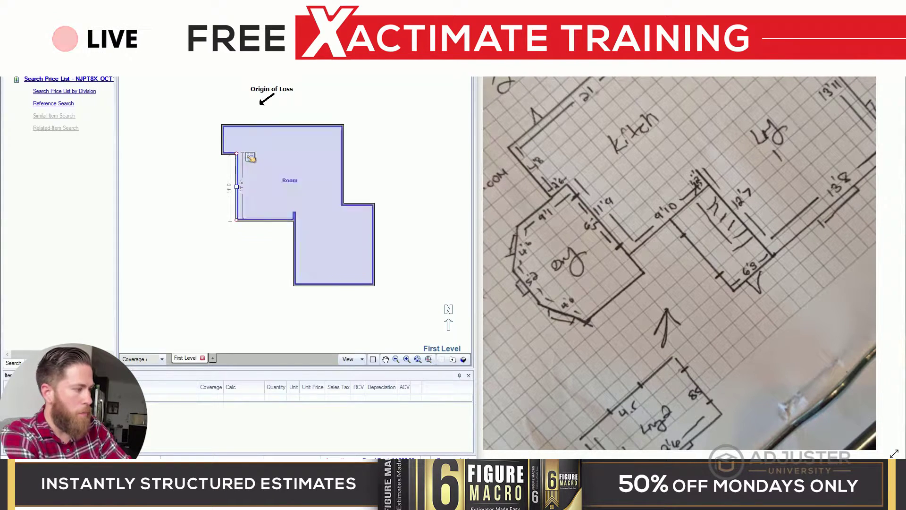
key("alt+Tab")
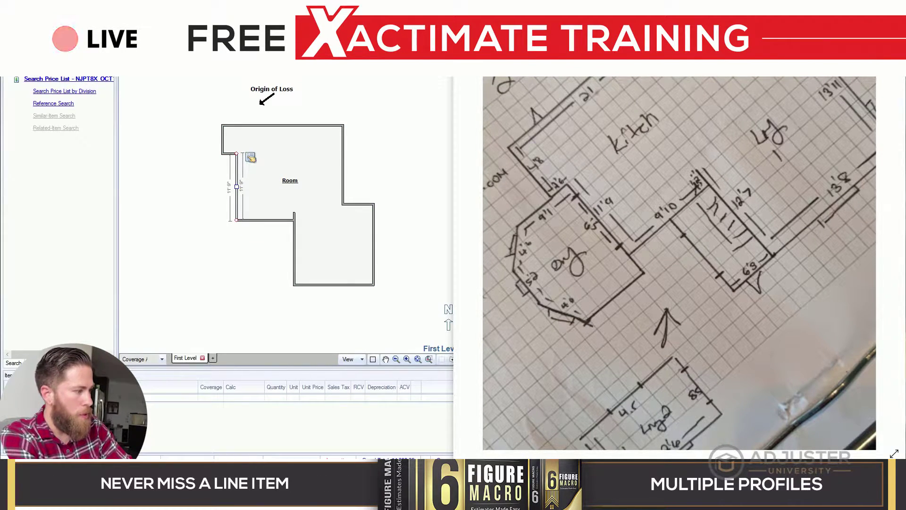
key("alt+Tab")
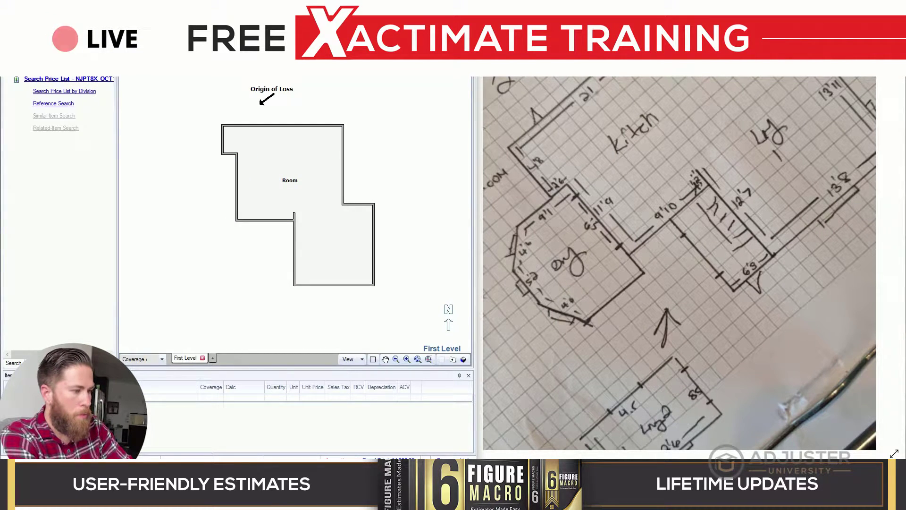
left_click_drag(294, 213, 342, 205)
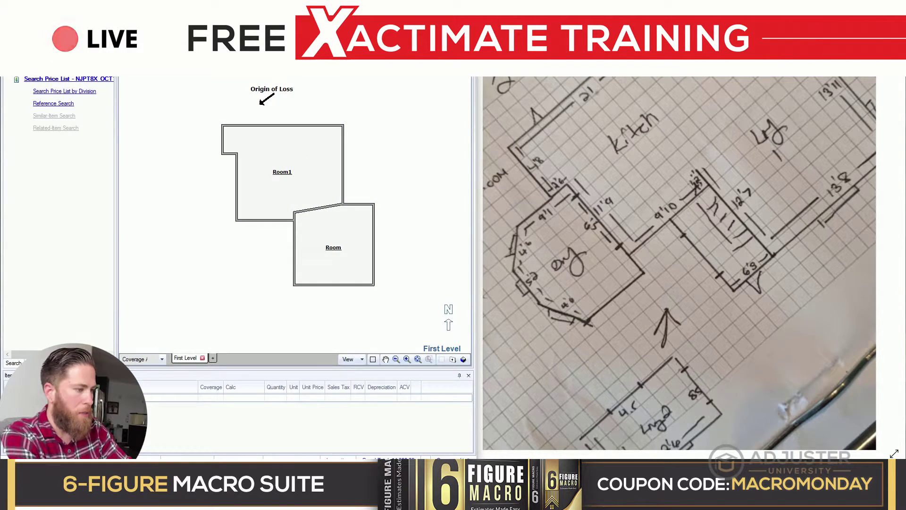
Pull a new room about 9' 1" wide westward out of the kitchen's 11' 9" west wall.
left_click(245, 154)
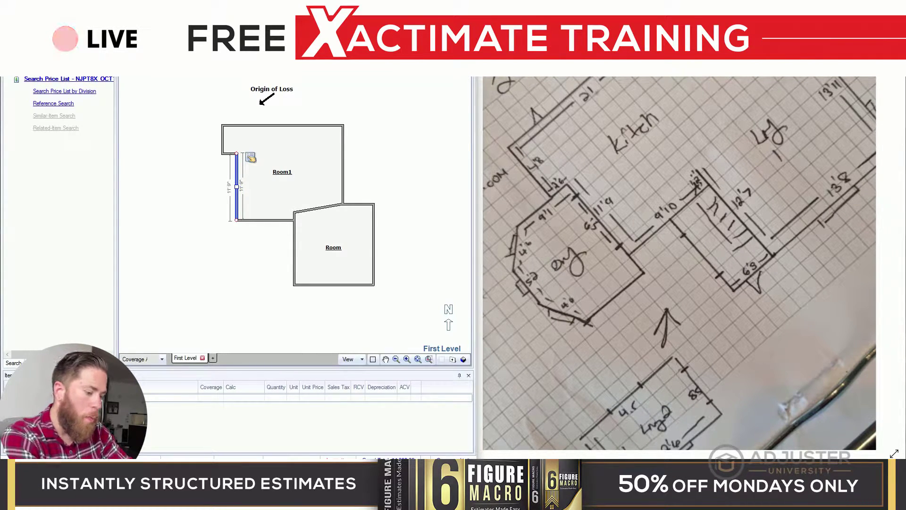
left_click(250, 157)
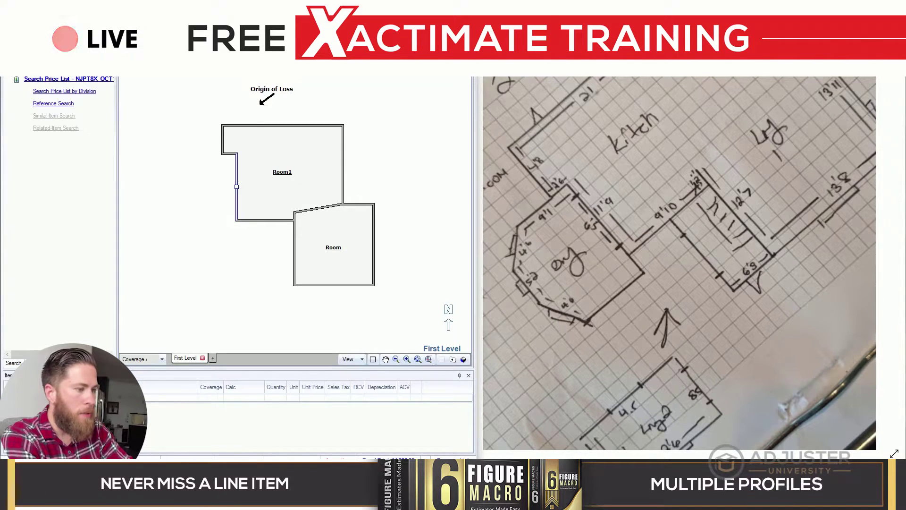
left_click_drag(189, 186, 184, 187)
key("Escape")
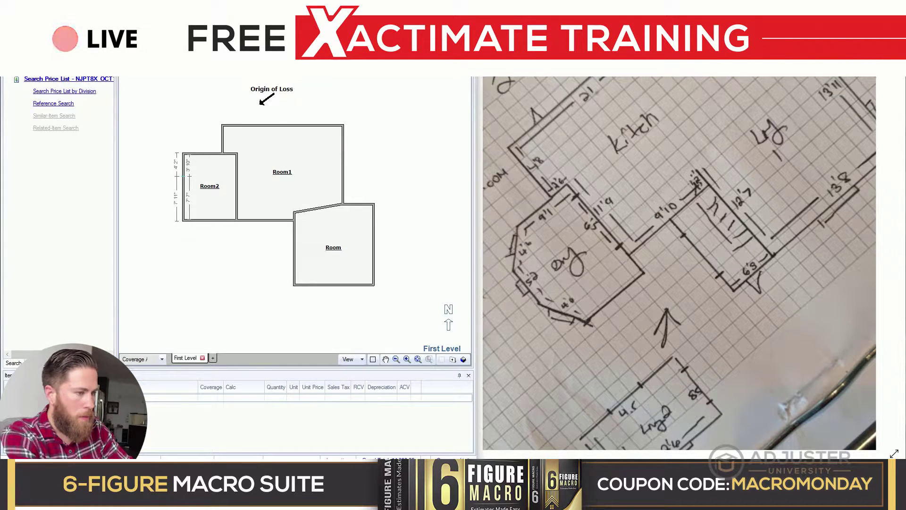
Reshape Room2's west side into a bay with two angled corner walls and a middle wall about 5' 3" long on the outside.
mouse_move(183, 176)
left_mouse_down()
mouse_move(183, 198)
mouse_move(173, 186)
mouse_move(183, 166)
left_mouse_up()
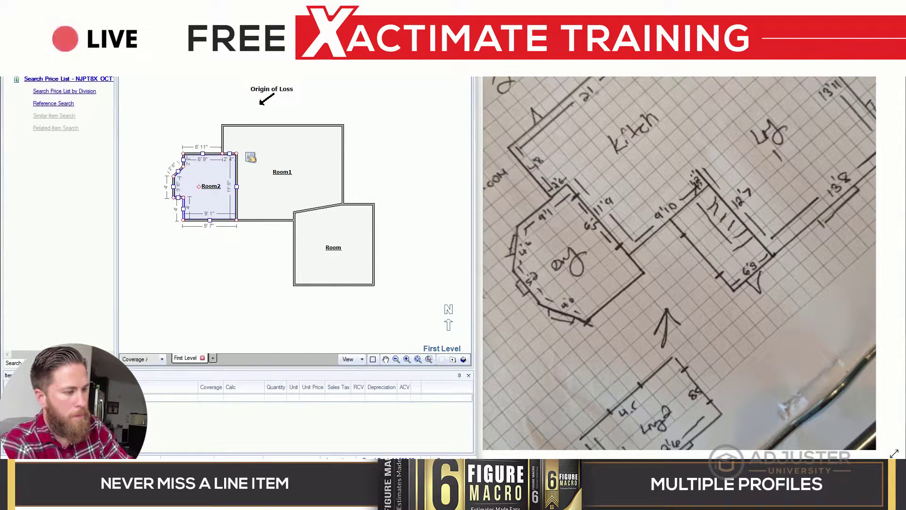
left_click_drag(183, 197, 183, 207)
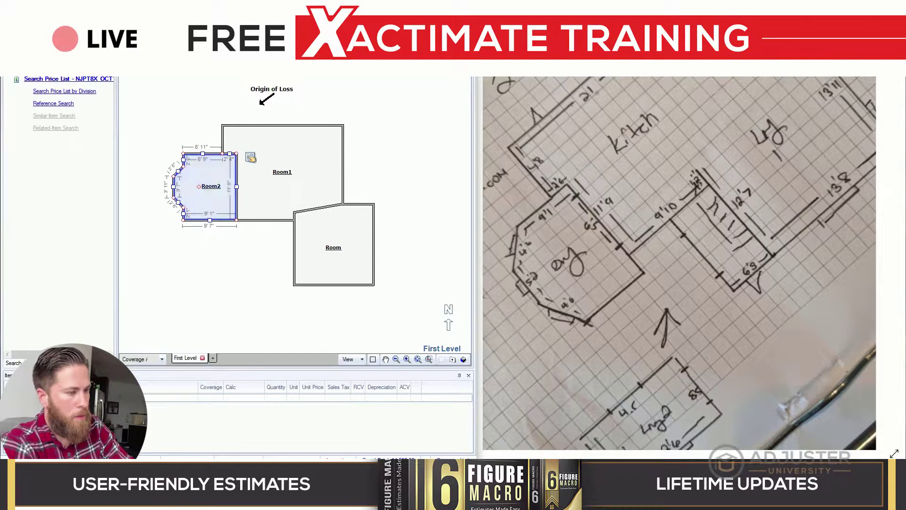
left_click_drag(179, 170, 173, 163)
left_click_drag(179, 202, 178, 215)
left_click(174, 187)
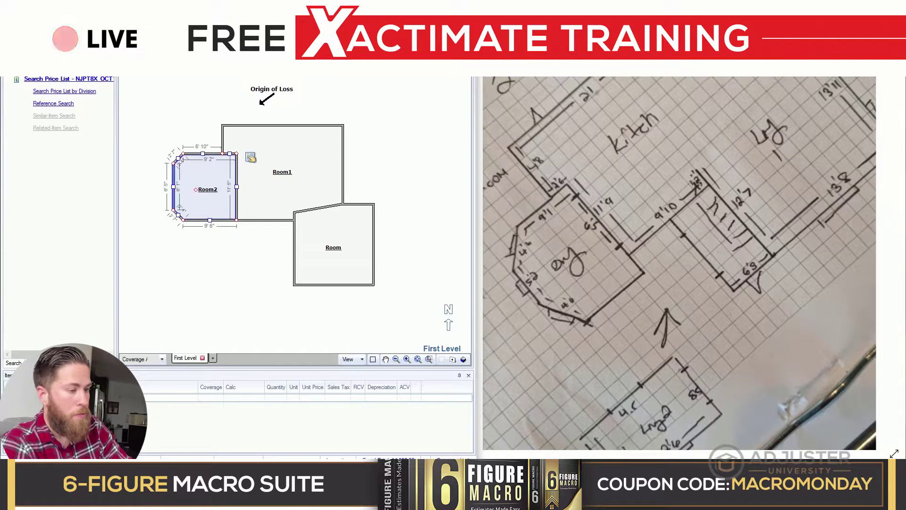
left_click_drag(173, 187, 164, 186)
key("Left")
key("Left")
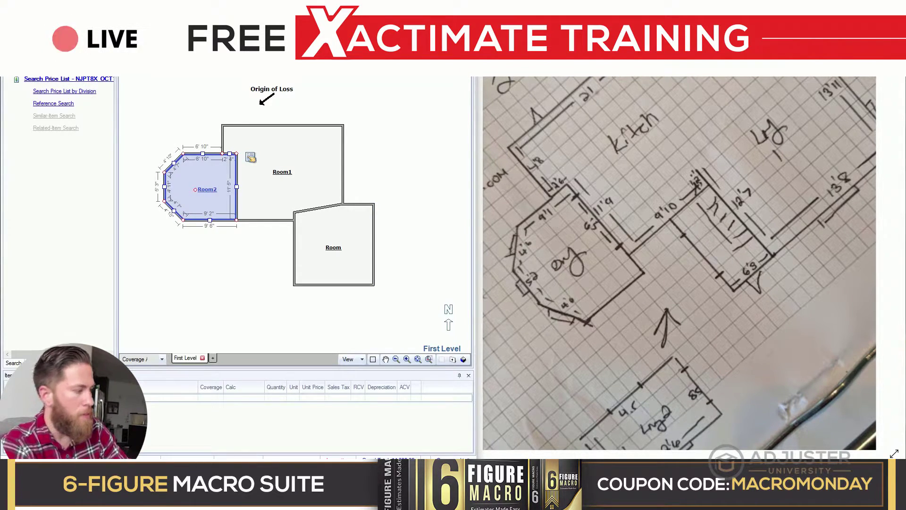
Pull a new stair room westward out of the lower west wall of the southeast room, following the floor plan.
left_click(303, 222)
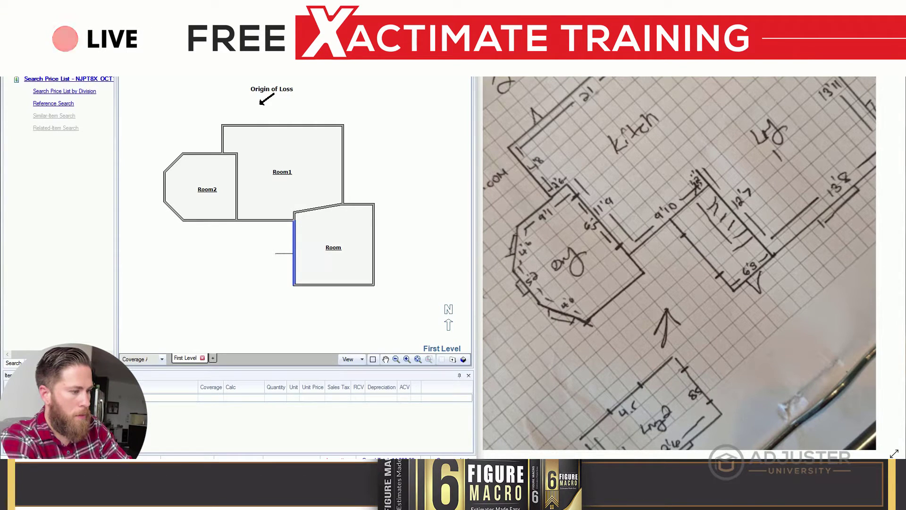
left_click(304, 224)
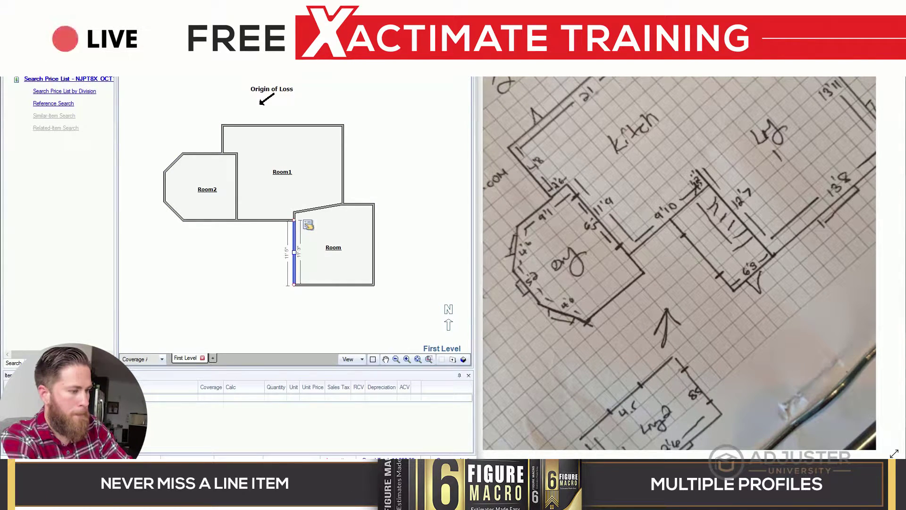
left_click_drag(294, 253, 257, 252)
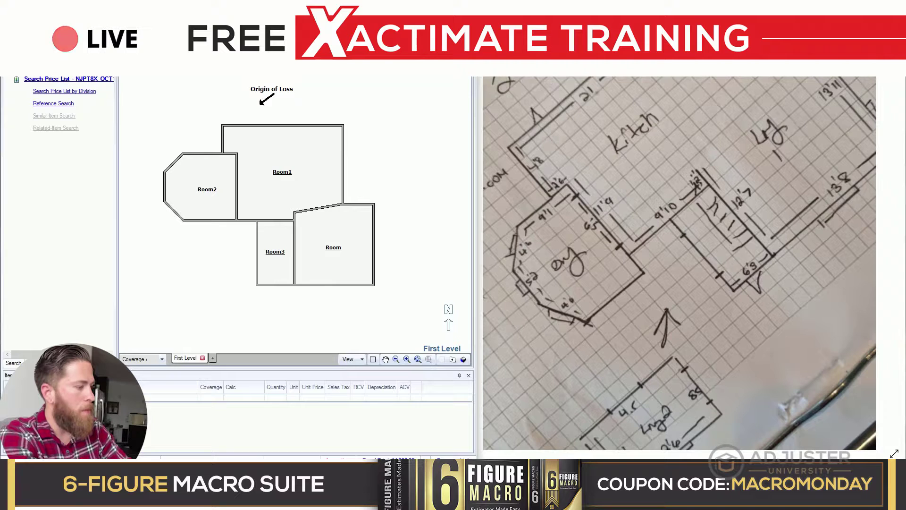
left_click(386, 360)
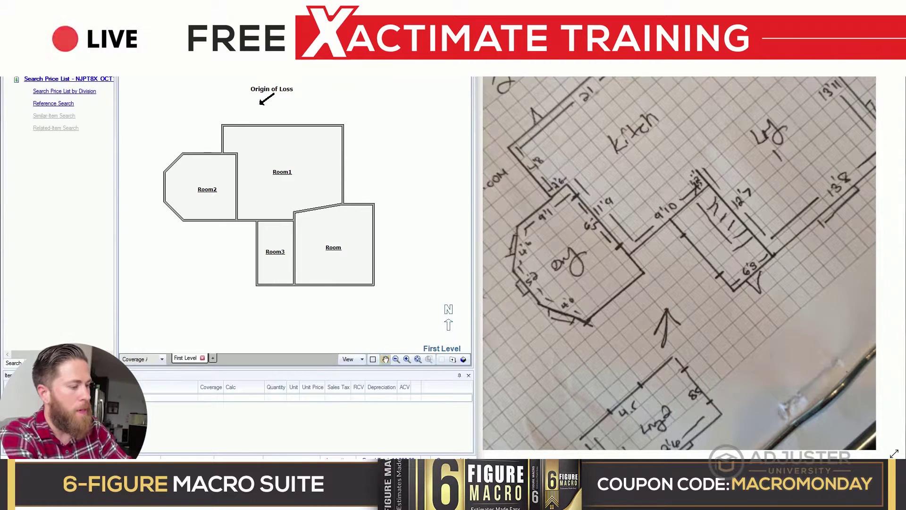
left_click_drag(312, 264, 330, 245)
left_click_drag(284, 82, 293, 65)
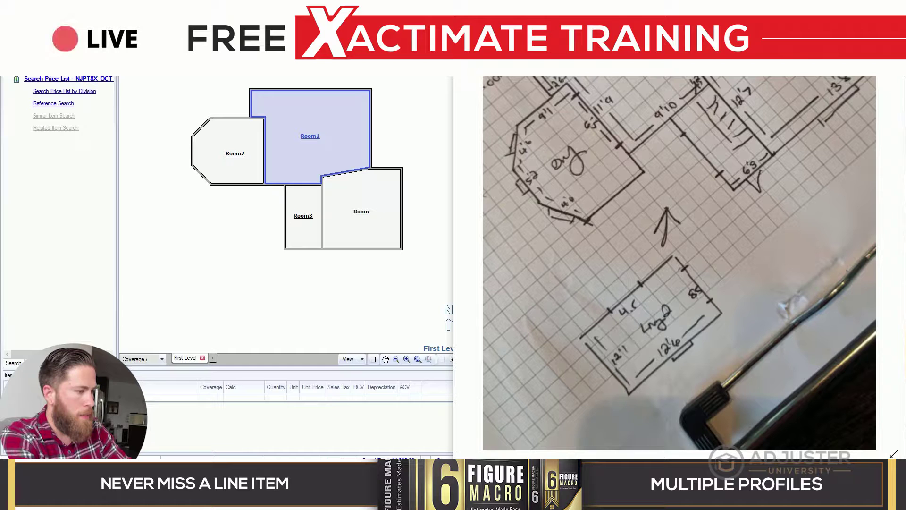
Pull a new room about 12' 8" wide inside westward out of Room3's west wall, ending at the bay's lower corner.
left_click(304, 144)
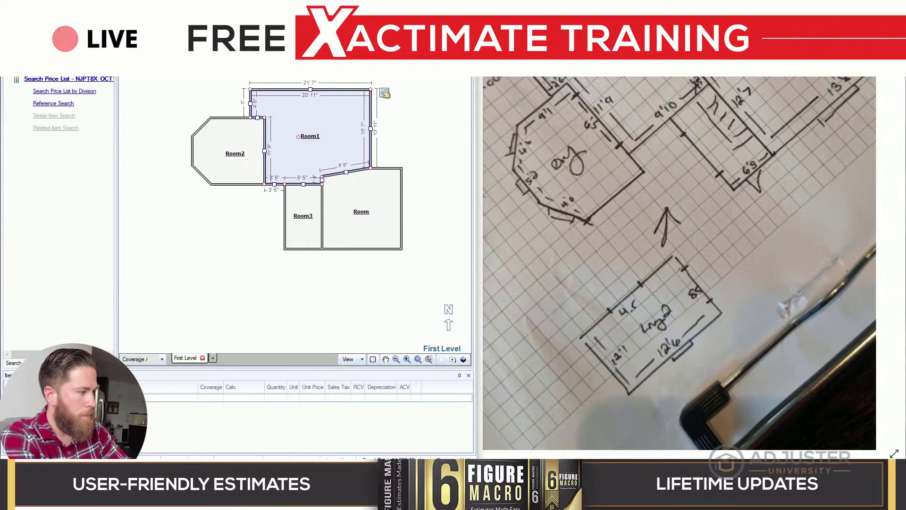
left_click(228, 150)
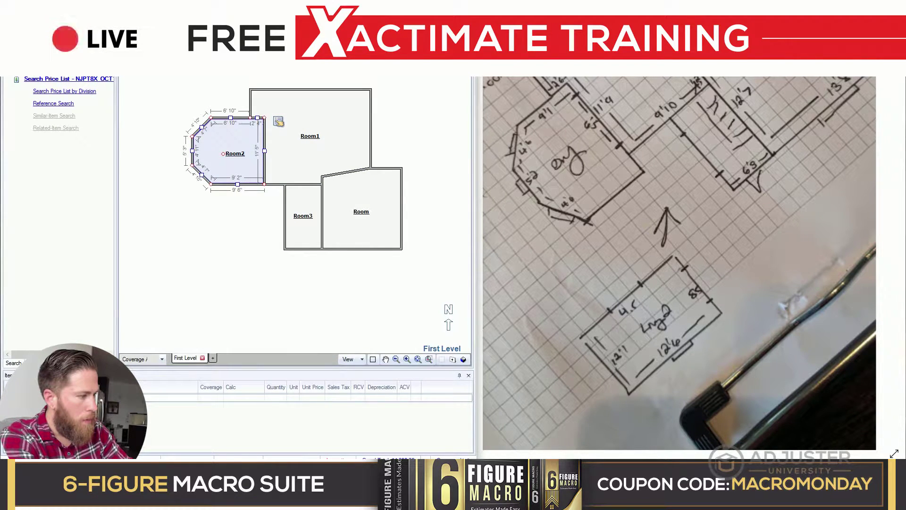
left_click(303, 216)
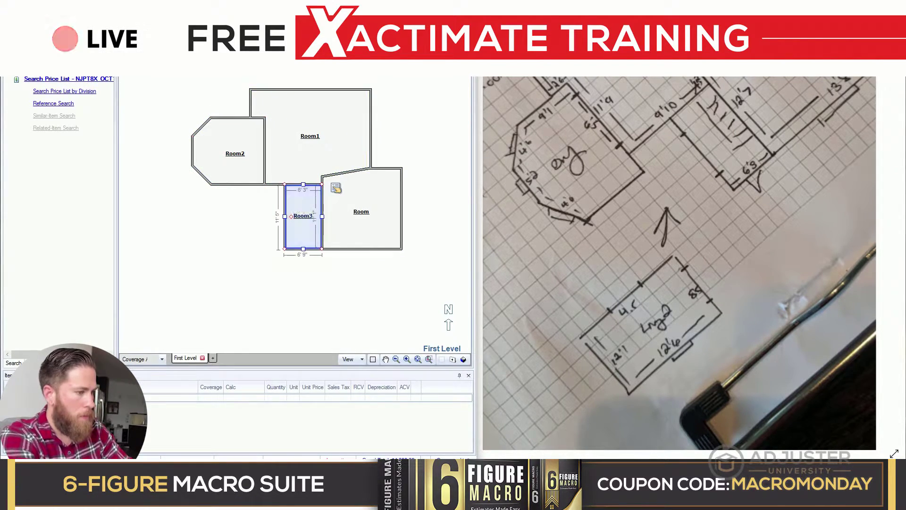
left_click(285, 217)
left_click(299, 190)
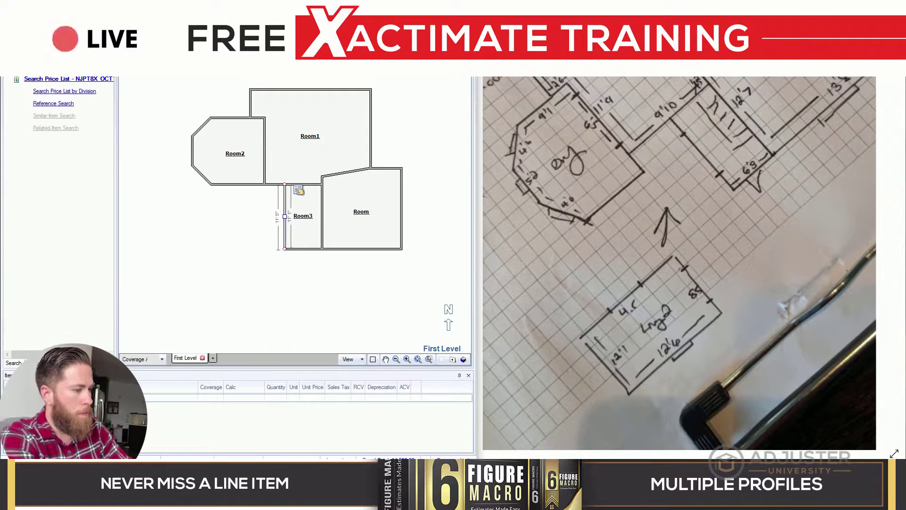
key("Escape")
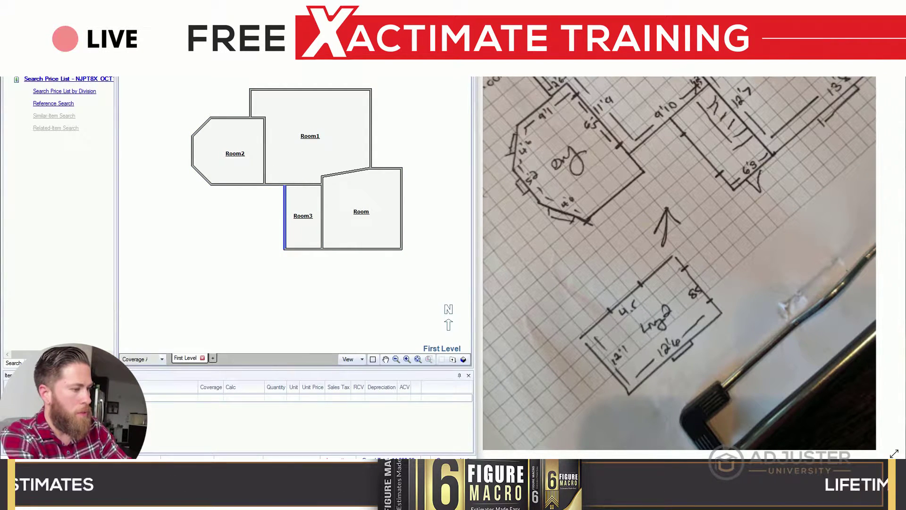
left_click_drag(284, 217, 212, 215)
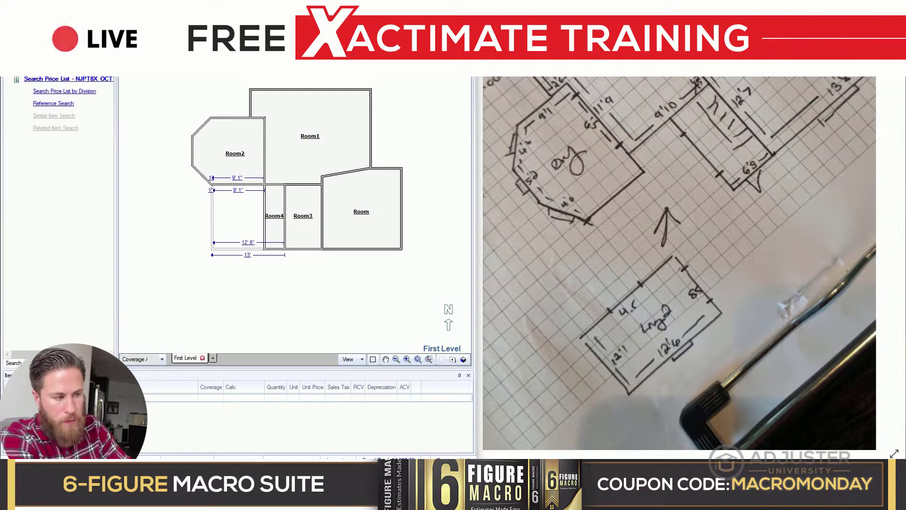
left_click_drag(212, 215, 210, 215)
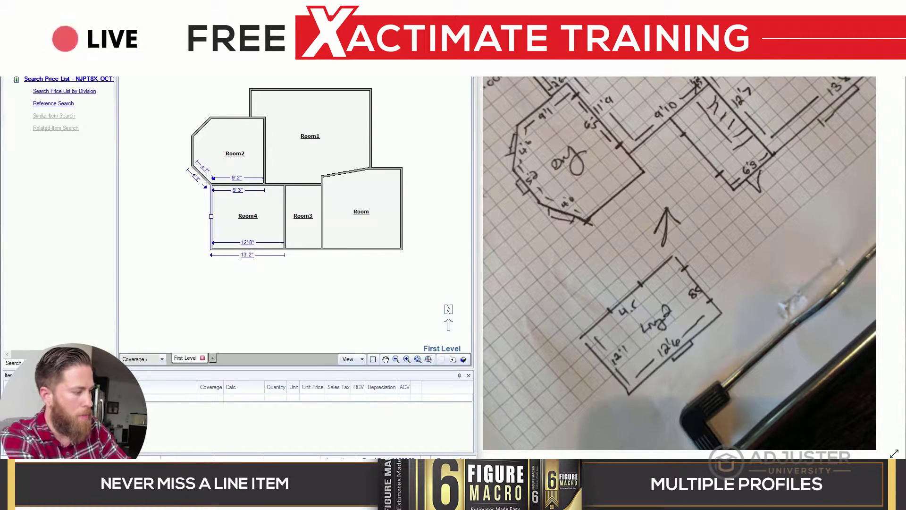
left_click(248, 216)
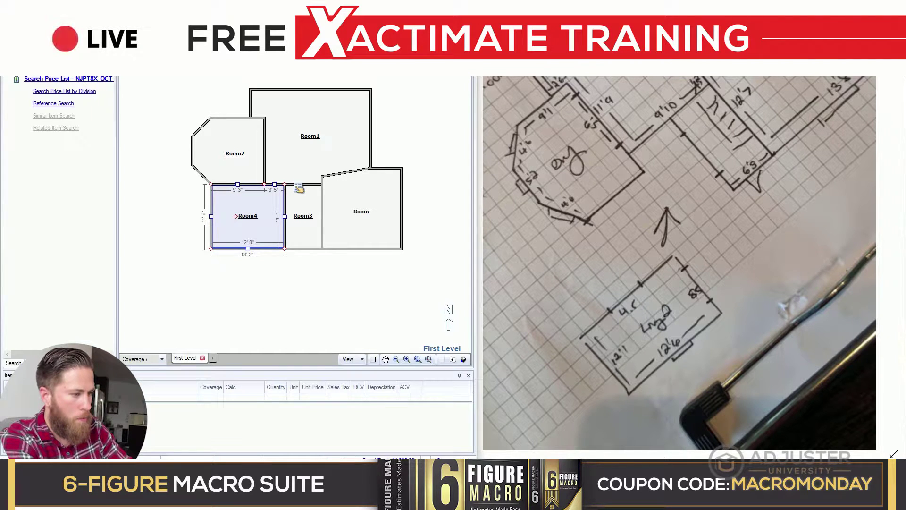
Move Room4's south wall outward to an inside depth of about 12' 3" and align the south walls of Room3 and Room with it.
left_click(248, 249)
left_click_drag(248, 248, 289, 255)
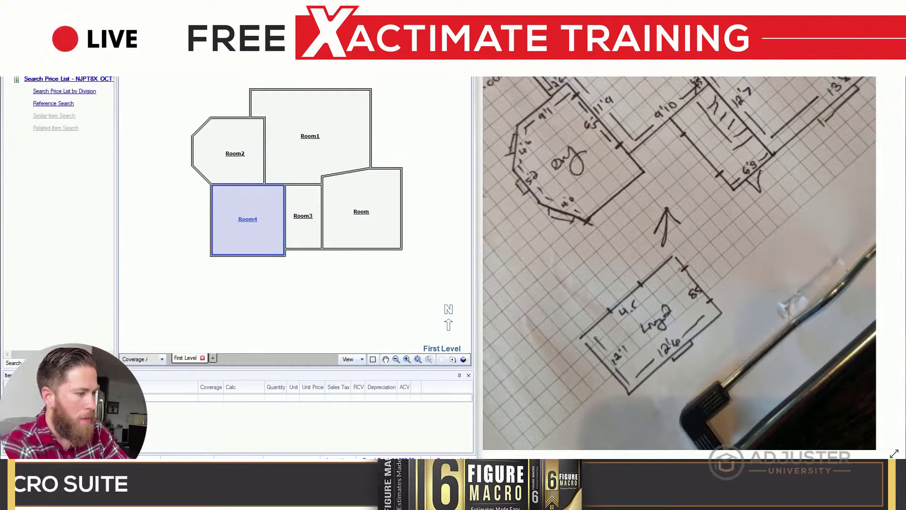
left_click(248, 219)
left_click(303, 216)
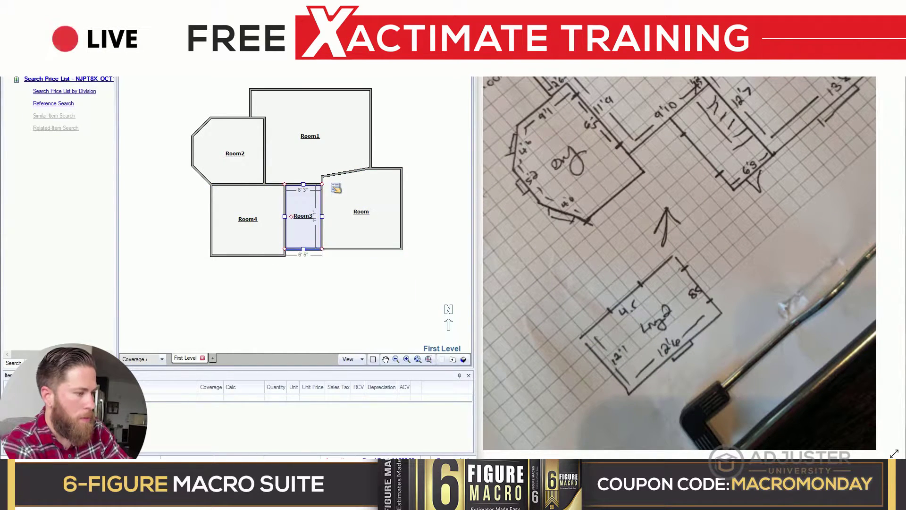
left_click(412, 251)
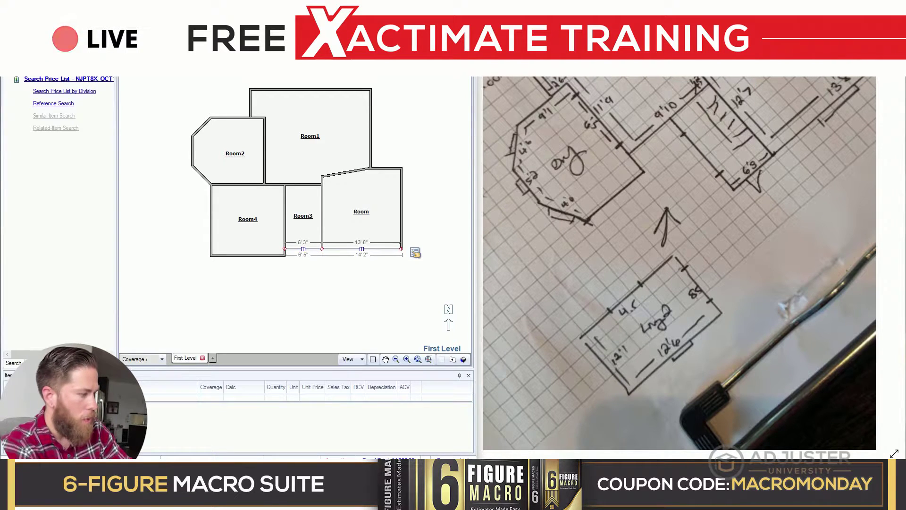
left_click_drag(303, 248, 303, 255)
left_click_drag(412, 256, 411, 255)
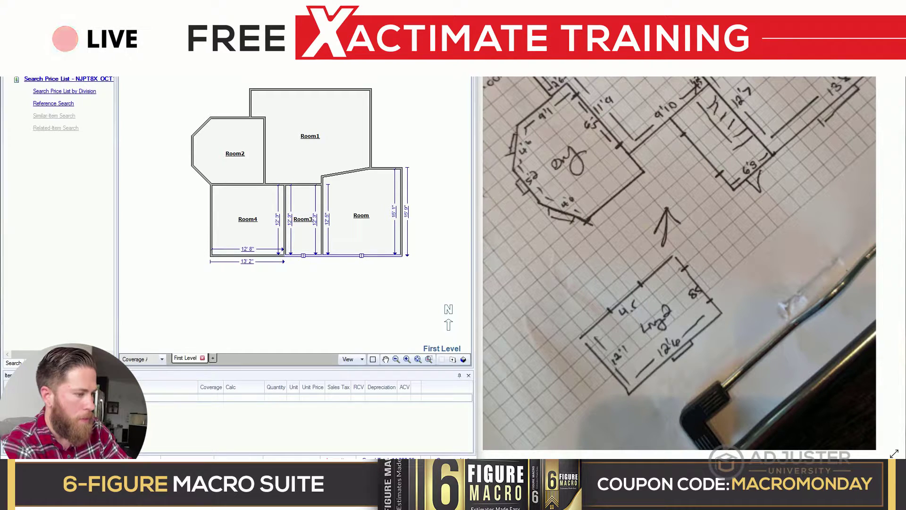
Shift the continuous south wall of all three lower rooms slightly north until Room4 is about 12' 1" deep inside.
left_click(248, 219)
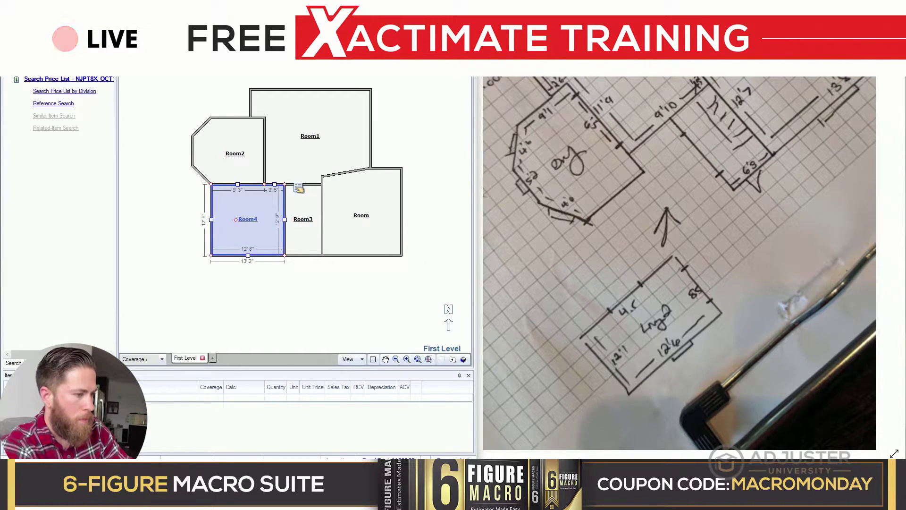
left_click(415, 259)
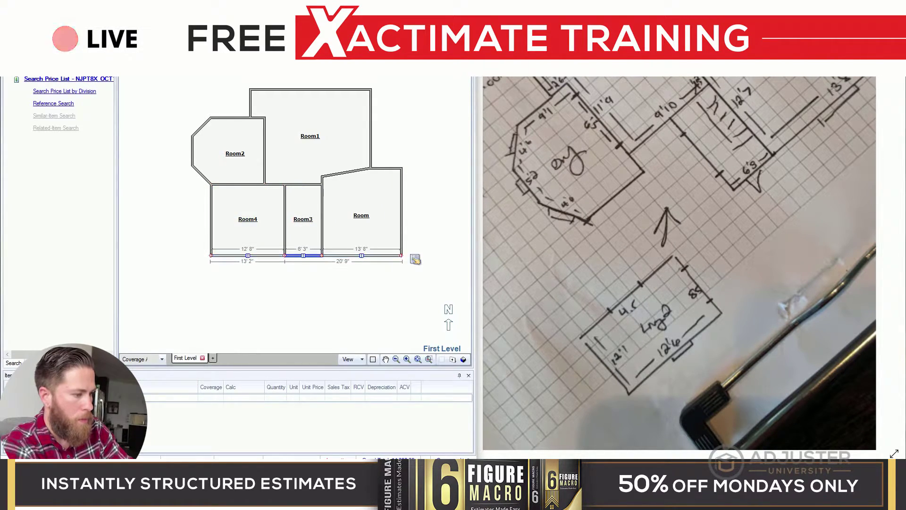
left_click_drag(303, 256, 303, 253)
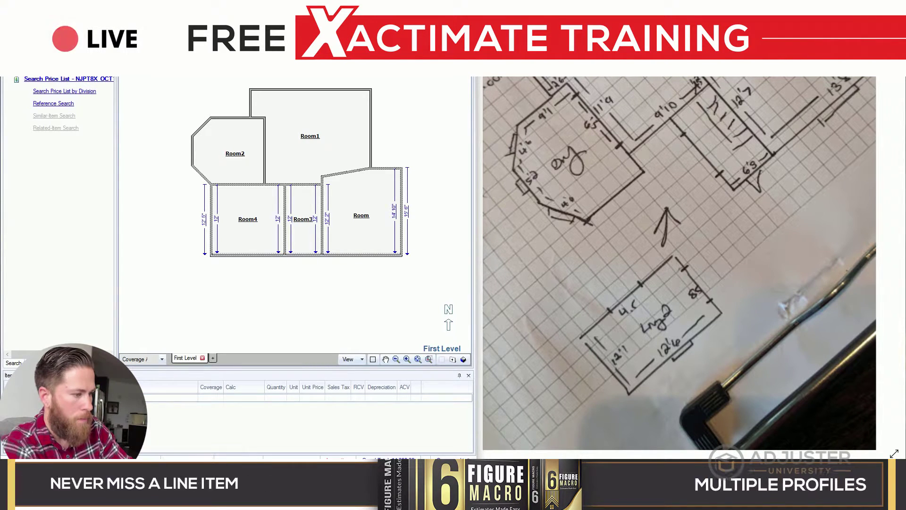
left_click_drag(411, 256, 411, 255)
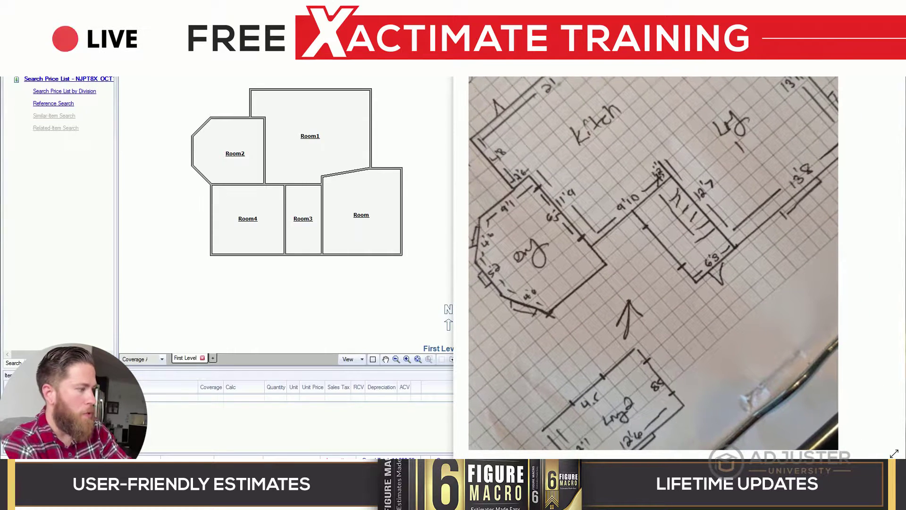
left_click(247, 219)
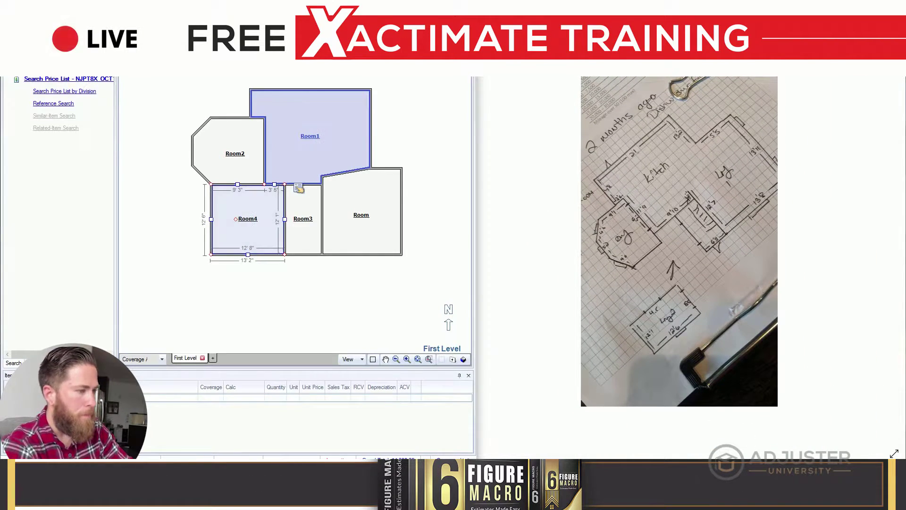
Name the large upper room Kitchen and the southeast room Living Room 1.
left_click(310, 141)
left_click(384, 93)
type("Kitchen")
key("Return")
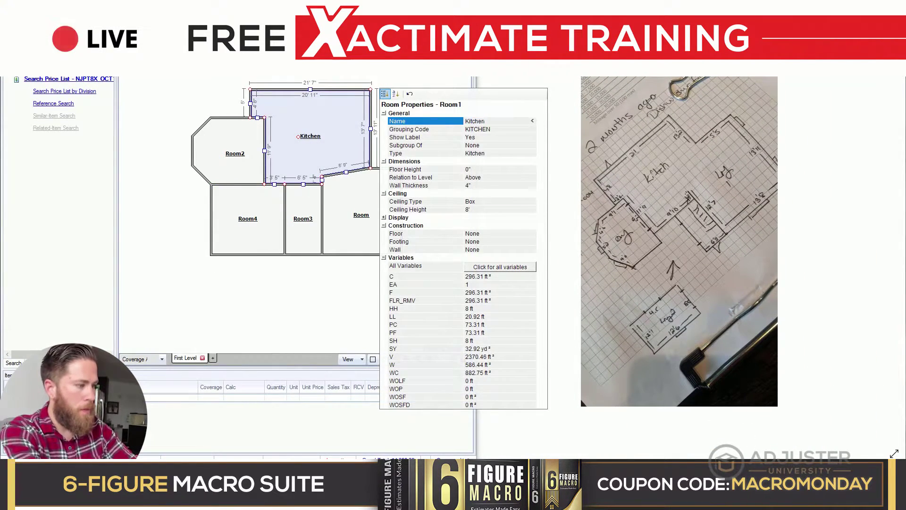
left_click(361, 215)
left_click(415, 149)
type("Living Room 1")
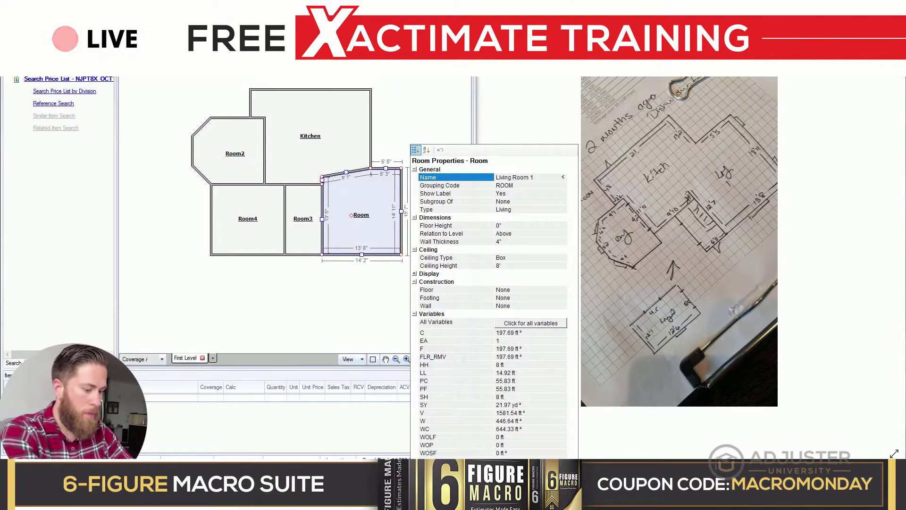
key("Return")
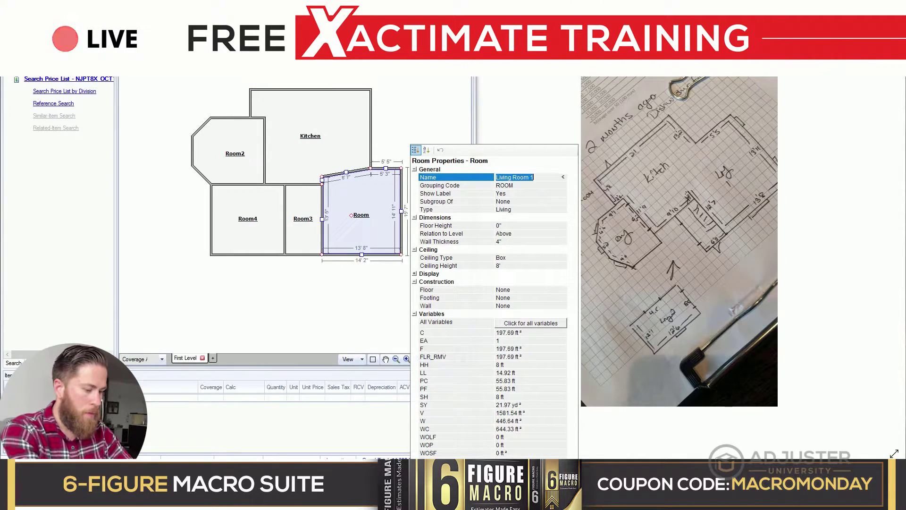
key("Return")
Name the southwest room Living Room 2 and the bay-shaped room Dining Room.
left_click(236, 219)
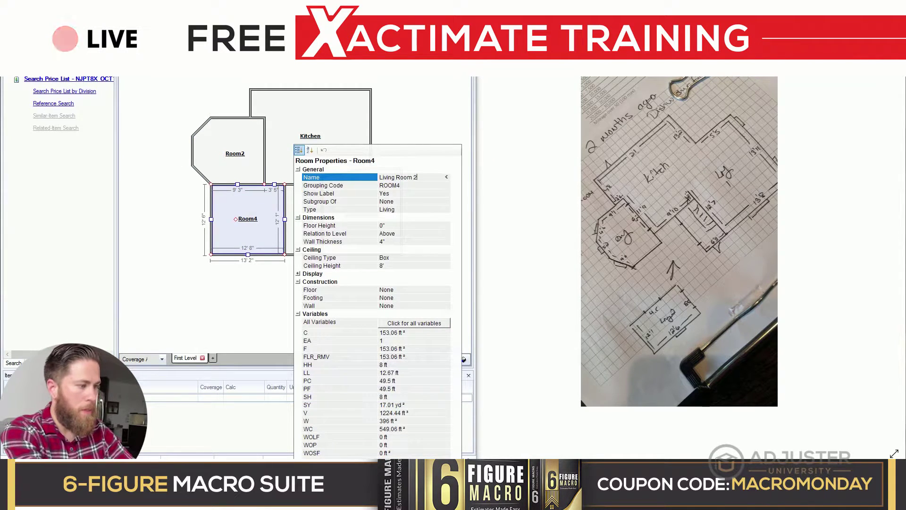
type("Living Room 2")
key("Return")
left_click(235, 153)
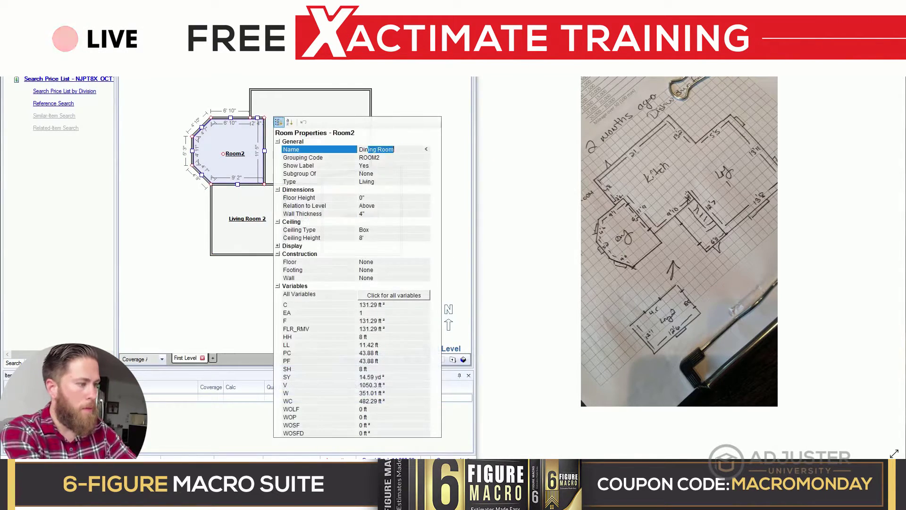
type("Dining Room")
key("Return")
Name the narrow room between the two living rooms Foyer/Entry.
left_click(303, 219)
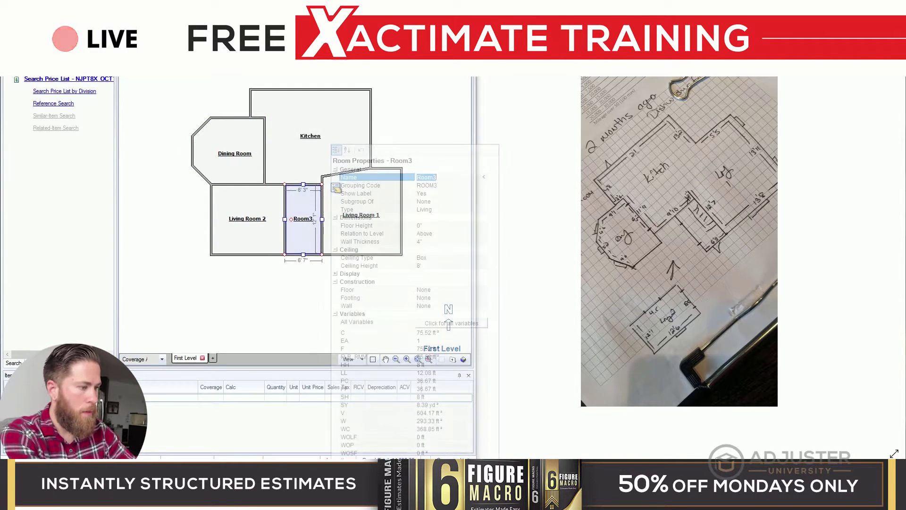
type("Foyer/Entry")
key("Return")
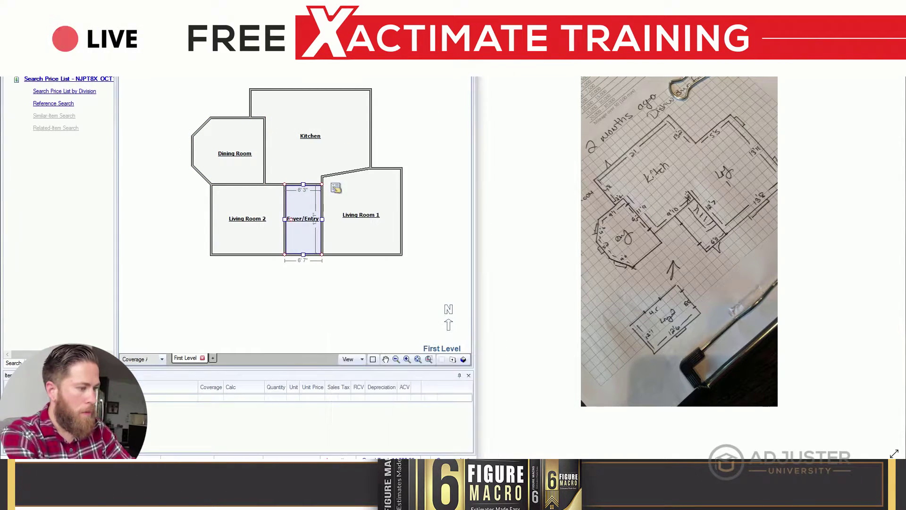
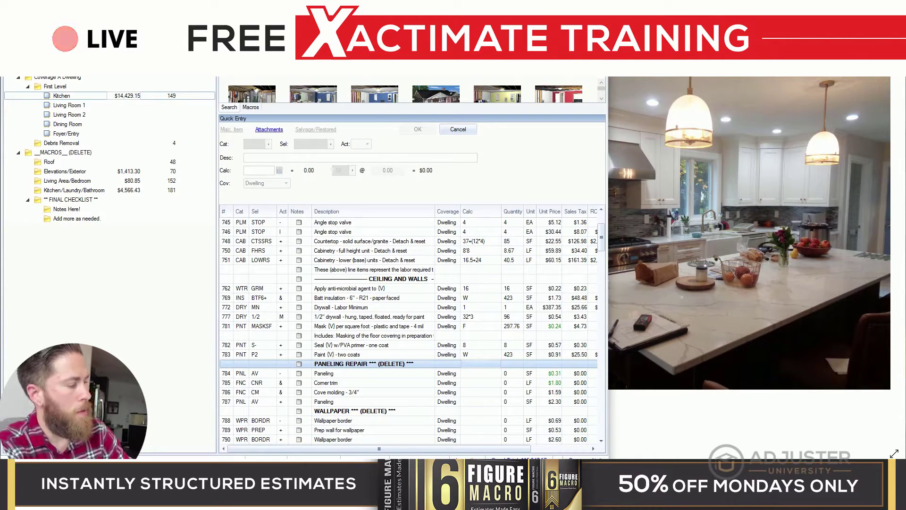
In the first-level sketch, draw an L-shaped block in the kitchen's northeast corner, 2' deep on the east wall and extended west to about 14'.
right_click(738, 169)
key("Escape")
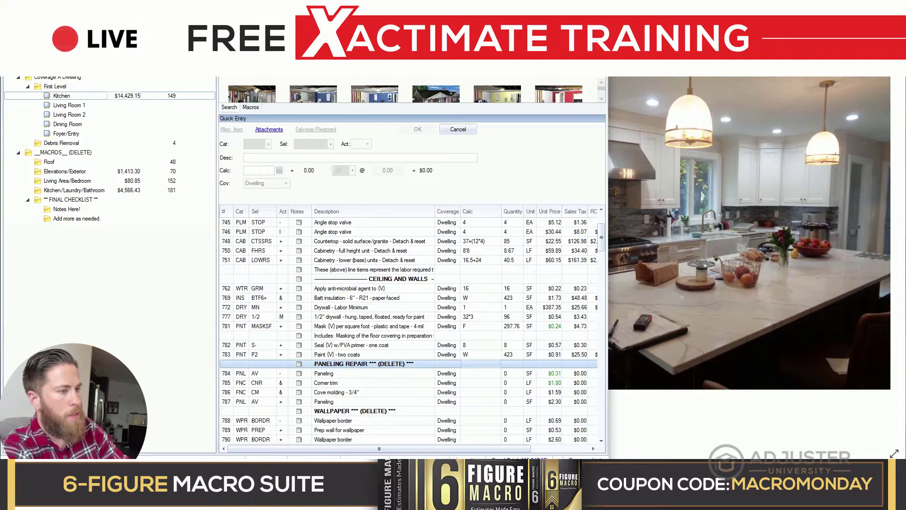
key("ctrl+shift+Tab")
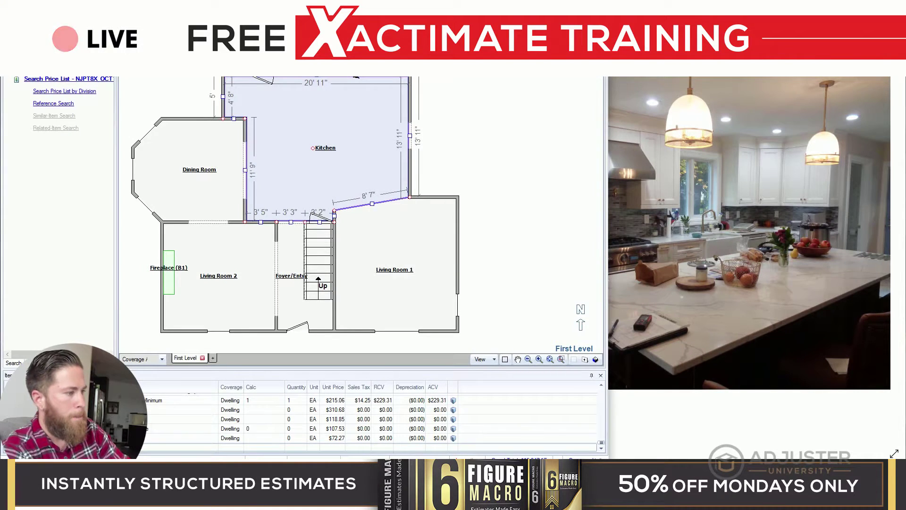
mouse_move(409, 77)
left_mouse_down()
mouse_move(387, 112)
mouse_move(398, 121)
mouse_move(391, 99)
left_mouse_up()
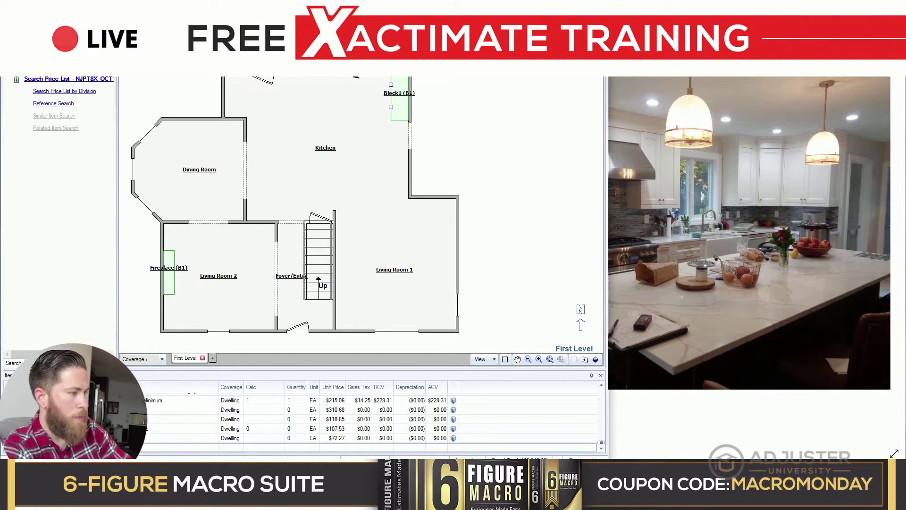
left_click_drag(391, 84, 285, 85)
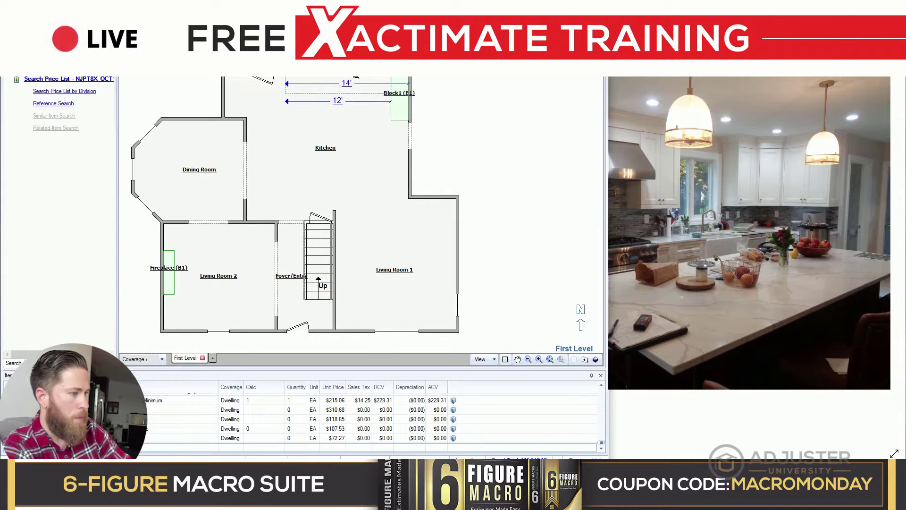
Name the kitchen's L-shaped block Cabinets.
double_click(312, 86)
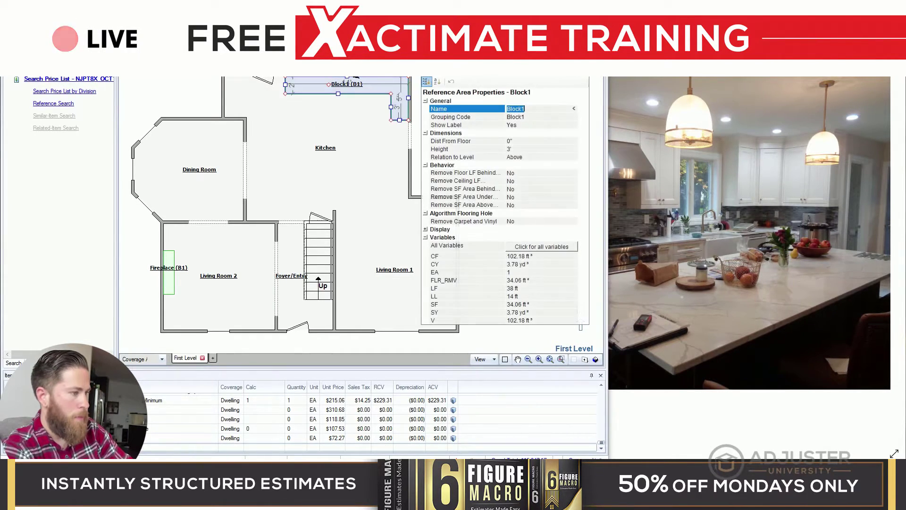
type("Cabinets")
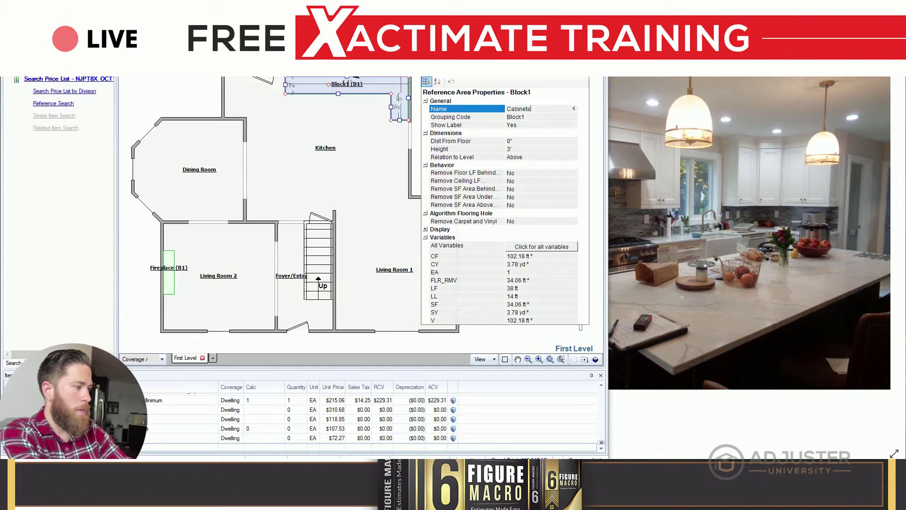
key("Tab")
Set the cabinet block's height to 8' and its Remove Floor LF Behind option to Yes.
key("Tab")
key("Tab")
key("Tab")
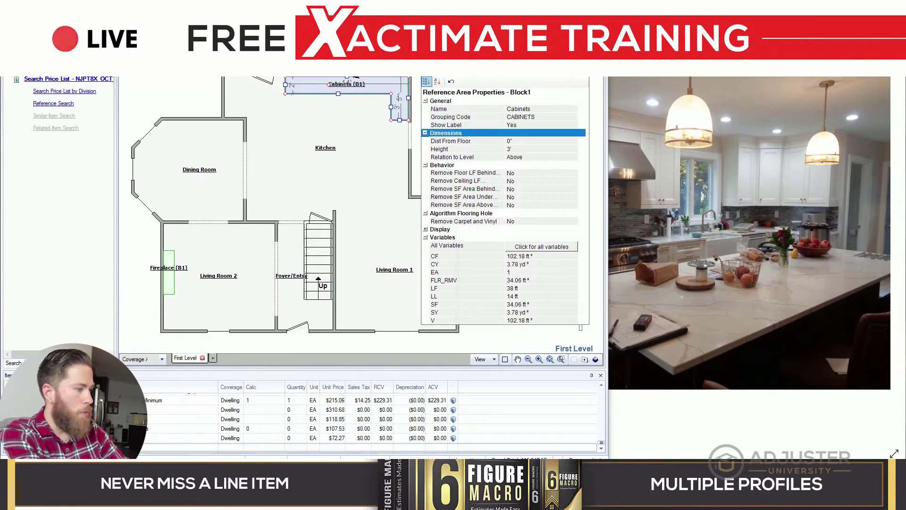
key("Tab")
type("8")
key("Return")
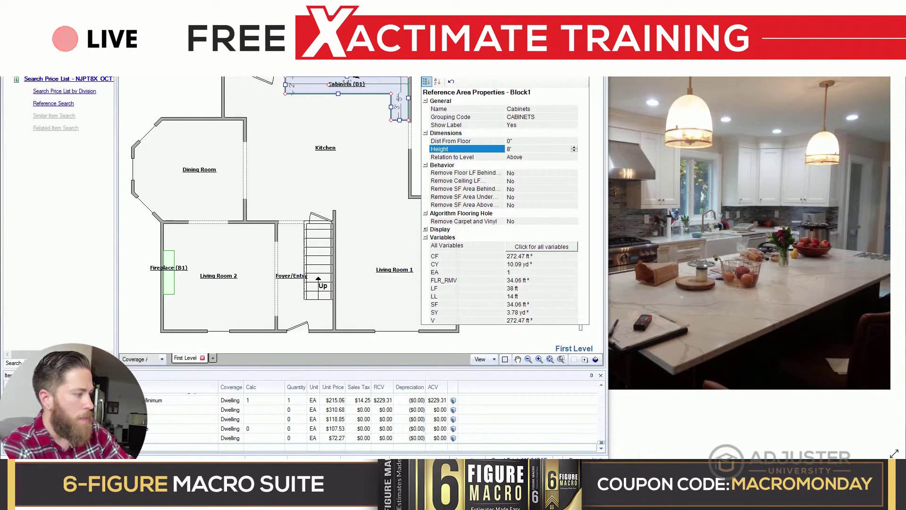
left_click(524, 174)
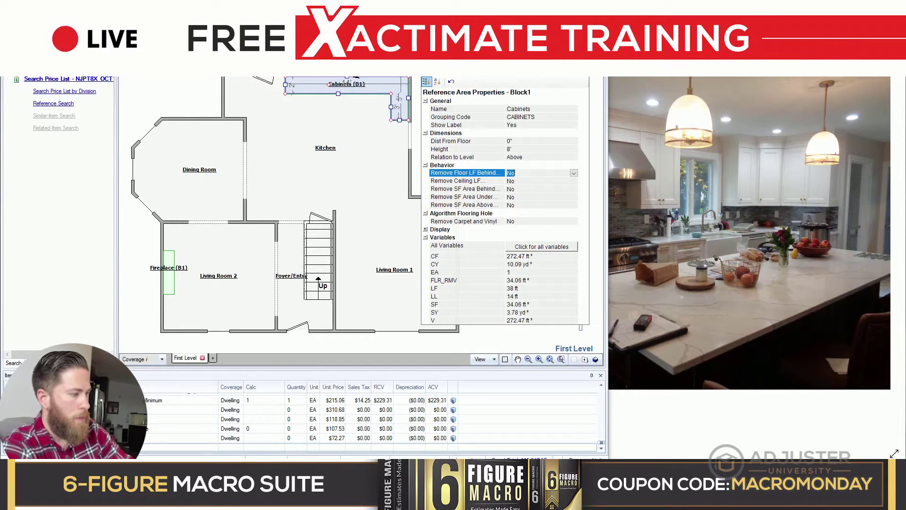
key("y")
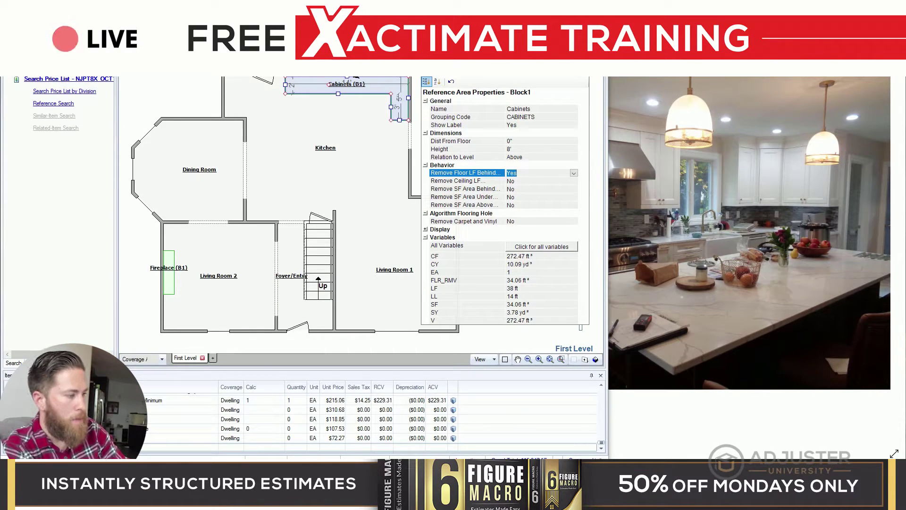
Set the L-shaped cabinet block's Remove SF Area Behind option to Yes and leave its properties.
key("Return")
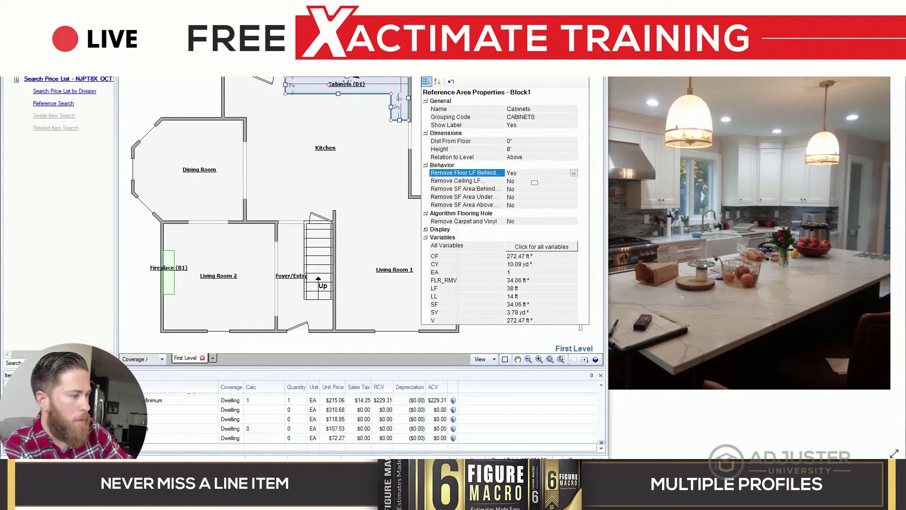
left_click(535, 189)
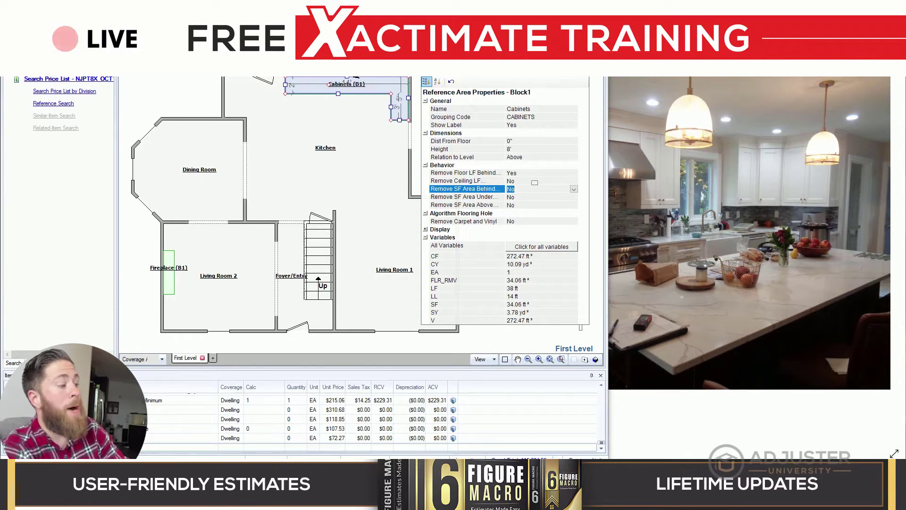
key("y")
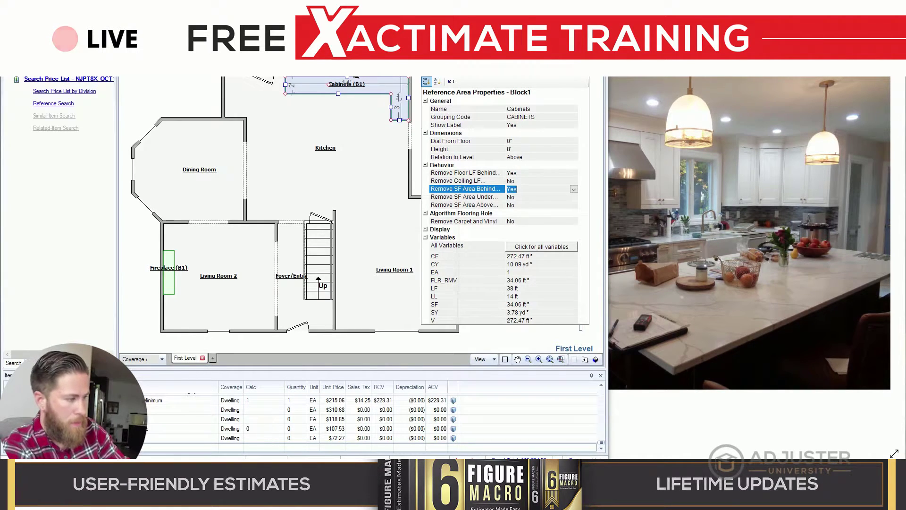
key("Return")
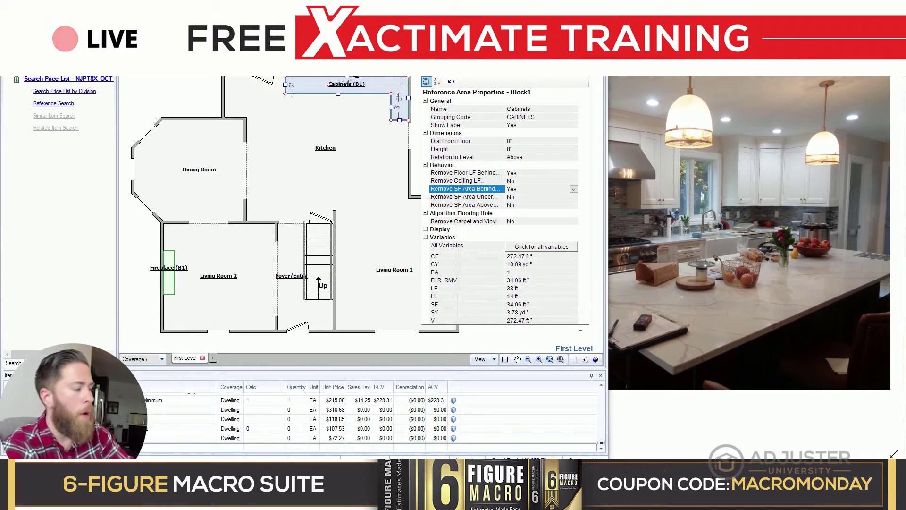
left_click(534, 197)
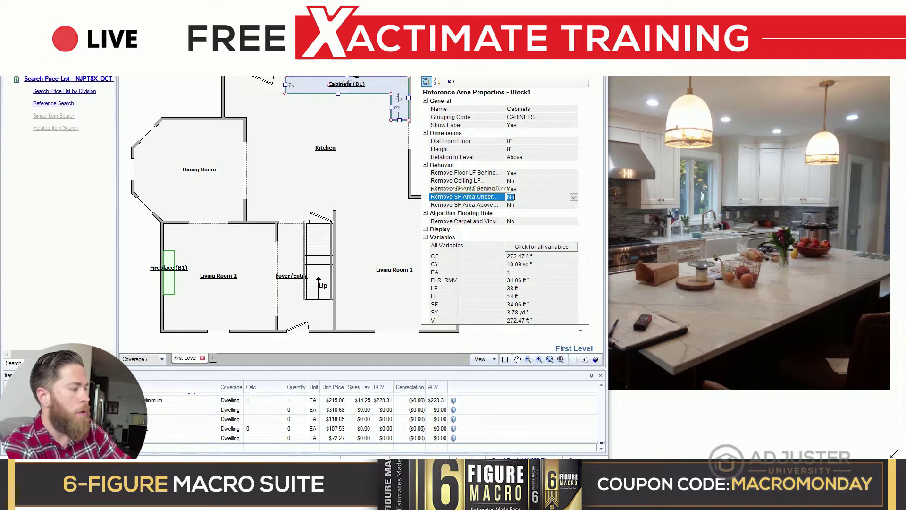
left_click(340, 141)
Place a copy of the L-shaped cabinet block in the middle of the kitchen and shorten its leg to form a 2'-deep rectangle.
left_click(404, 85)
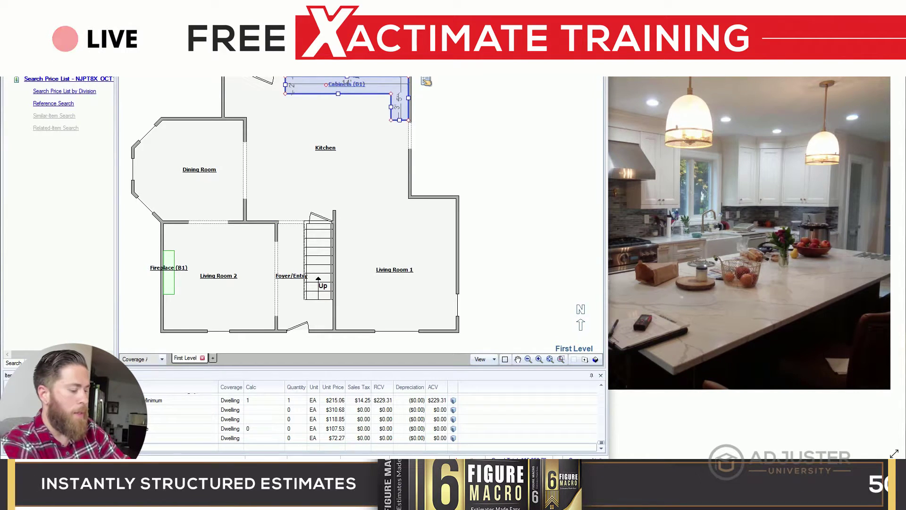
key("ctrl+v")
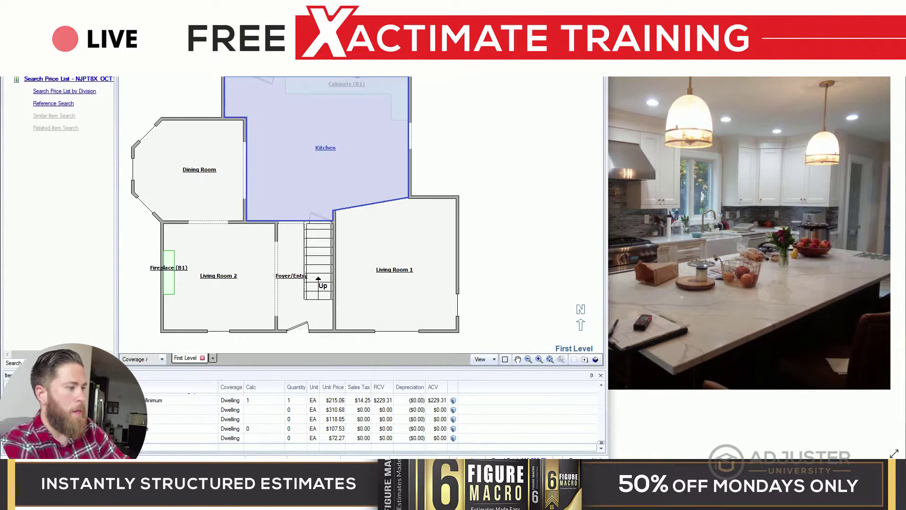
left_click(377, 143)
left_click(407, 131)
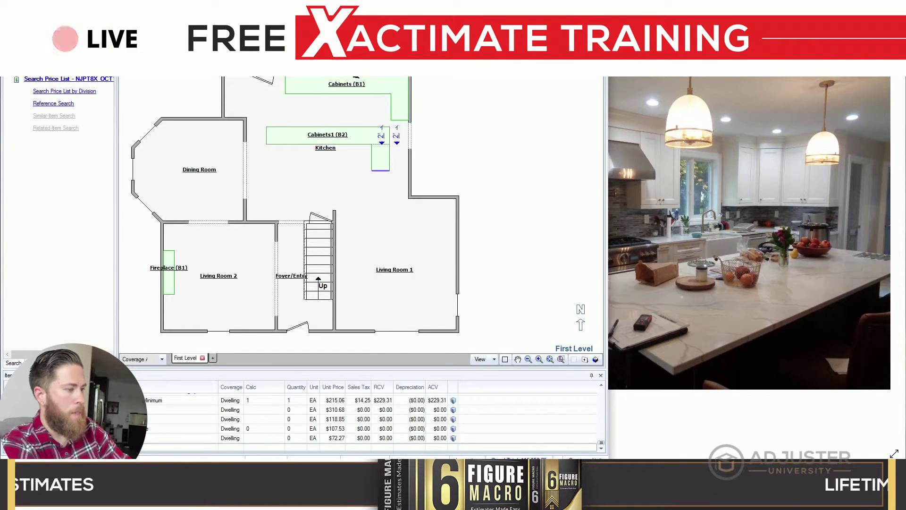
left_click_drag(380, 171, 380, 144)
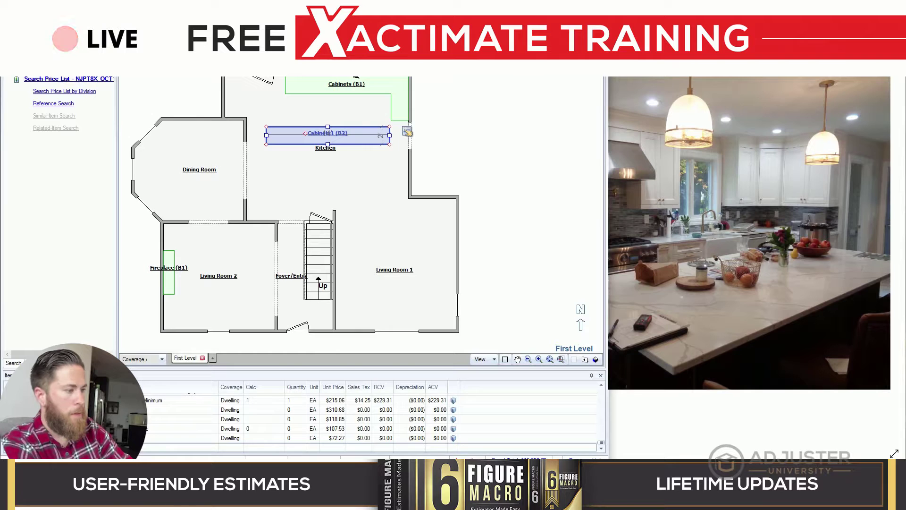
Set the copied rectangular cabinet block's length to 3' 3".
left_click(390, 135)
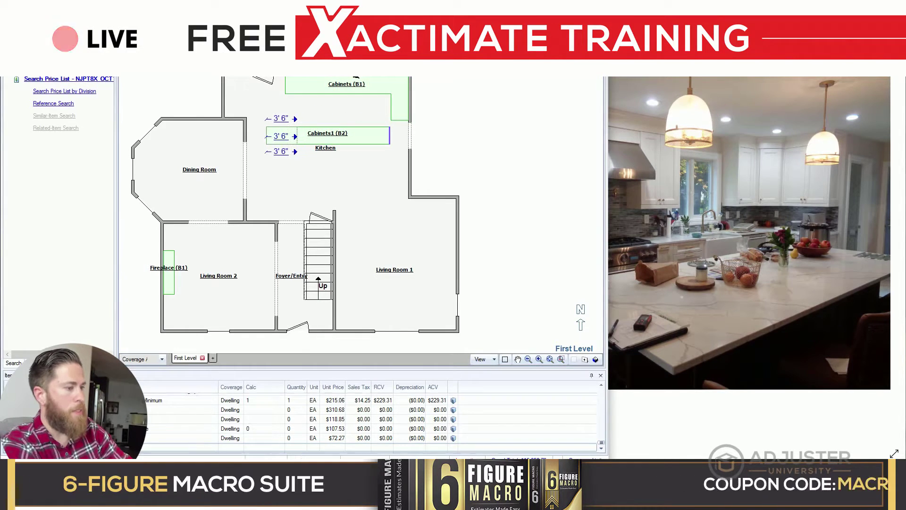
left_click(281, 136)
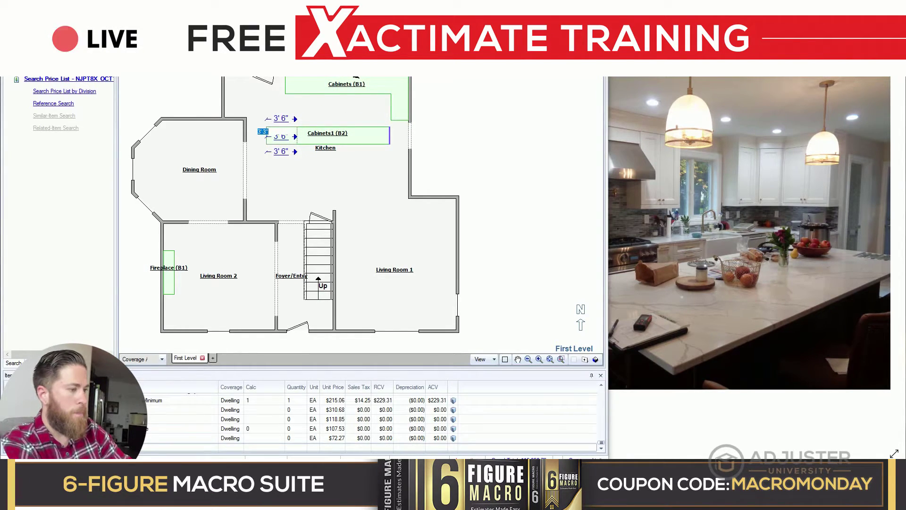
key("Return")
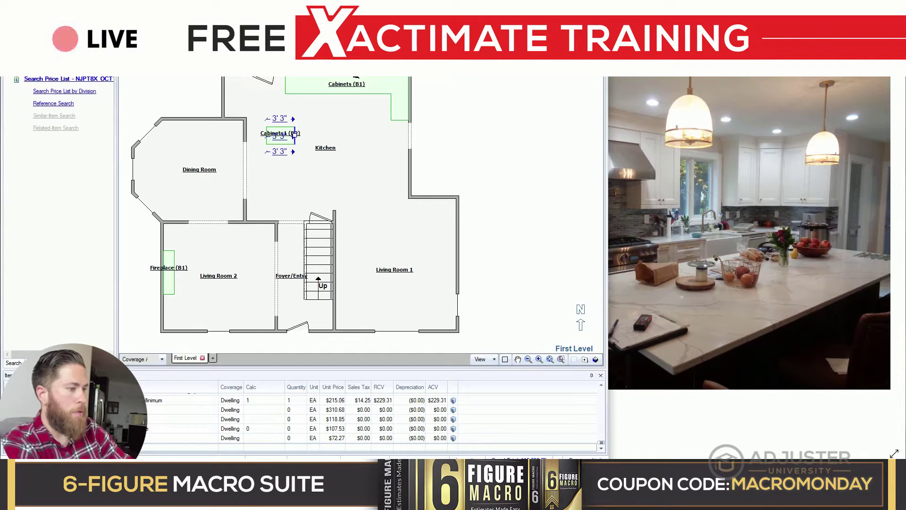
Move the copied block against the kitchen's west wall, just north of the dining room, and adjust its length.
left_click(282, 135)
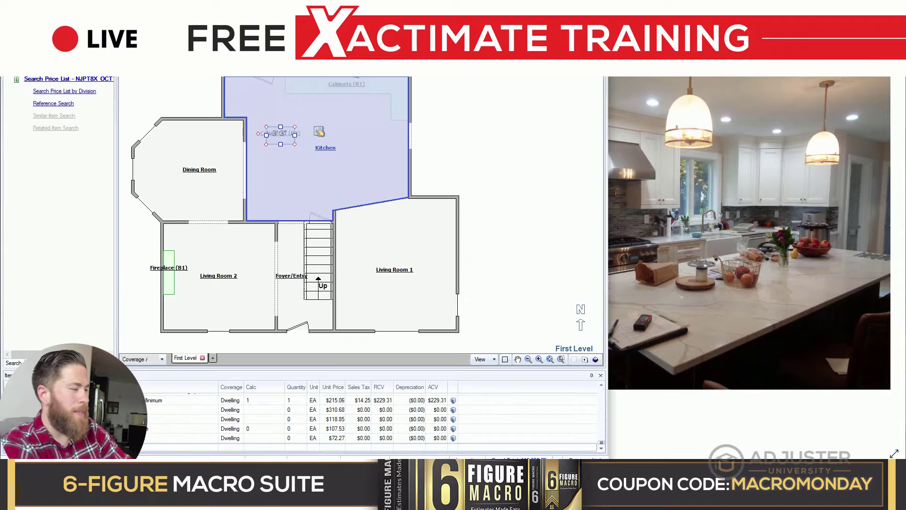
left_click_drag(281, 135, 233, 101)
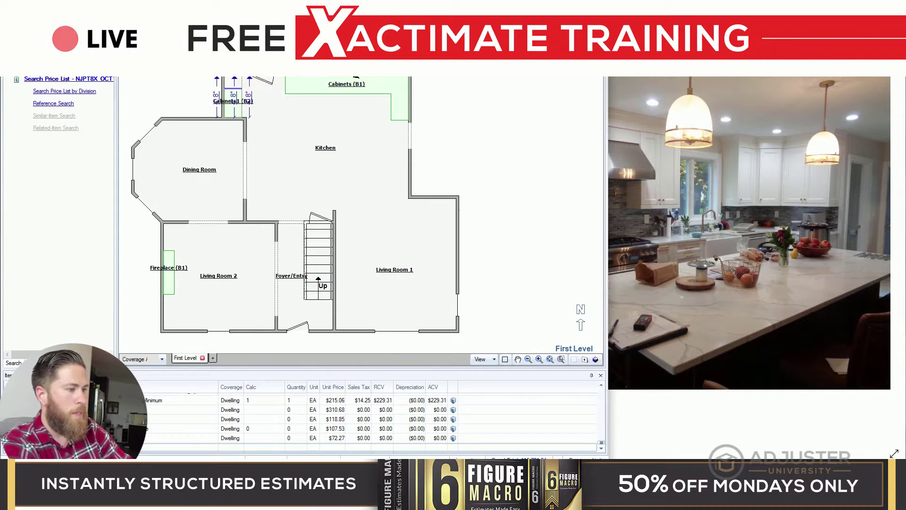
left_click(234, 96)
key("Return")
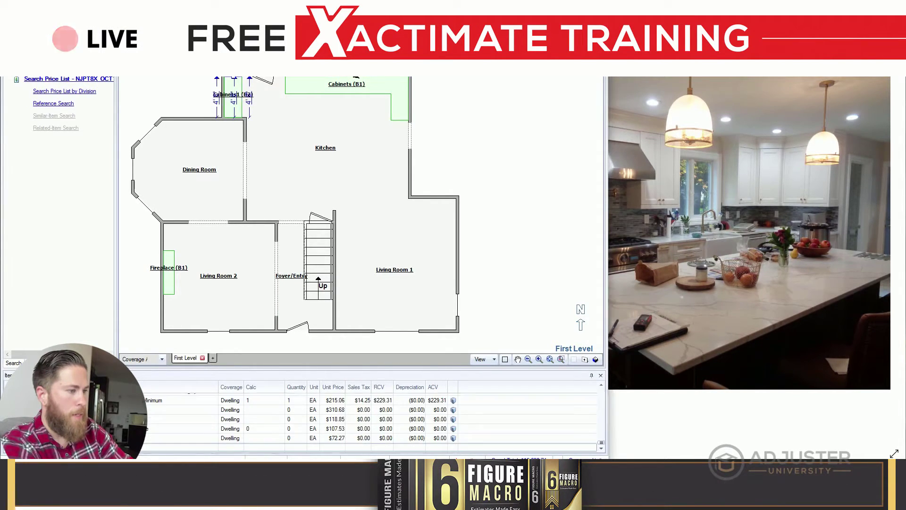
Name the block on the kitchen's west wall Cabinets.
double_click(234, 96)
left_click(379, 109)
key("BackSpace")
key("Return")
Place a copy of the small cabinet block in the kitchen's southwest corner and adjust its length to 3'.
key("b")
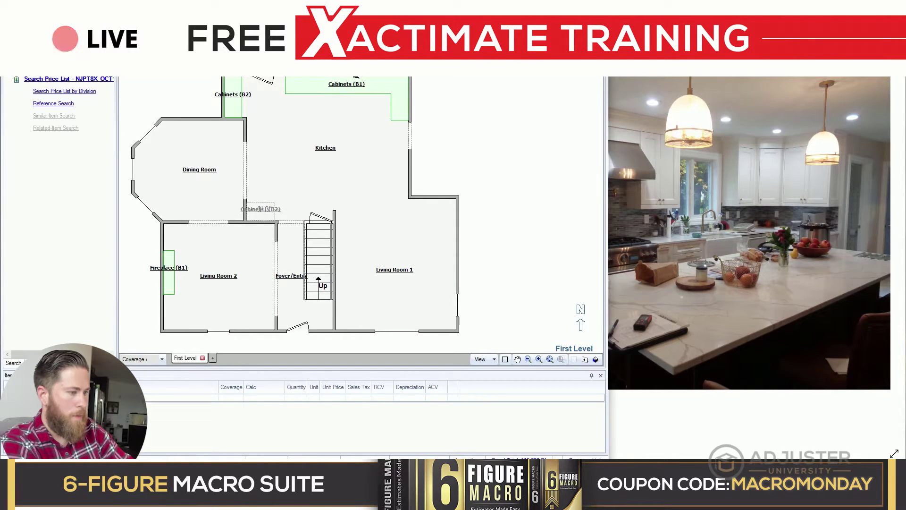
left_click(261, 209)
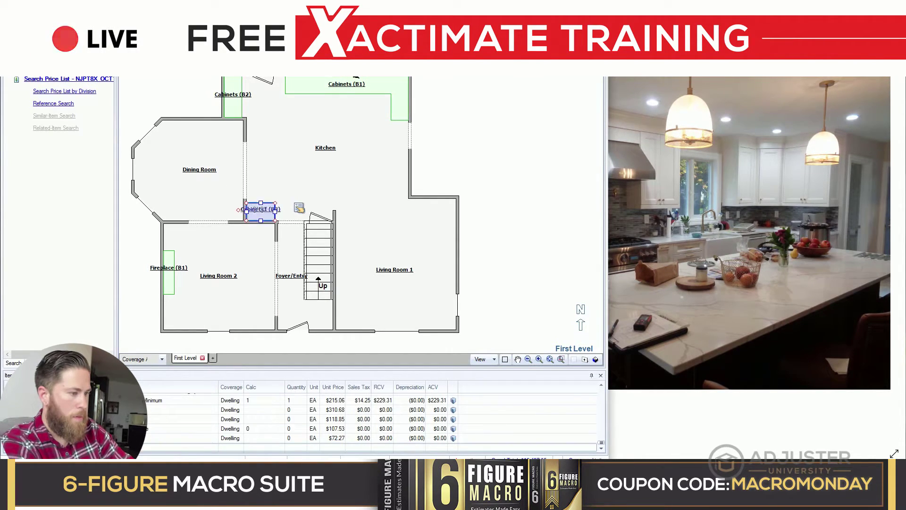
left_click(275, 212)
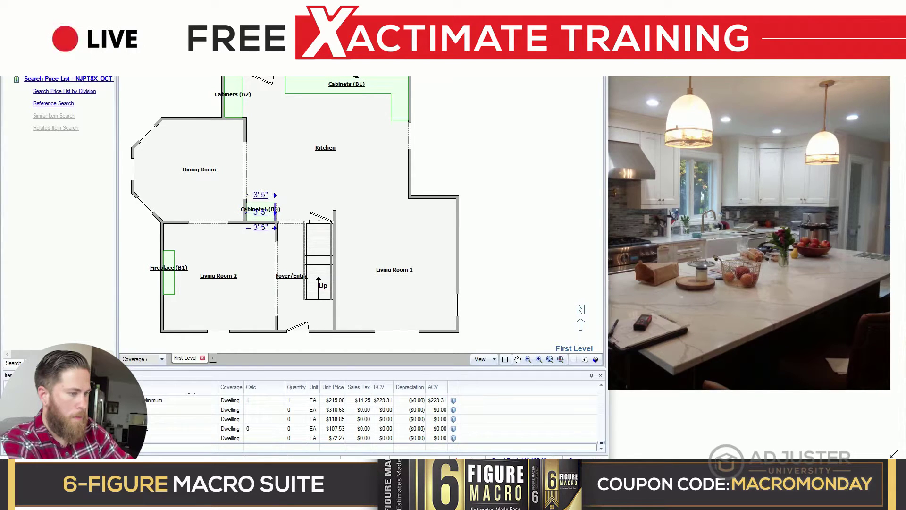
left_click_drag(275, 213, 276, 212)
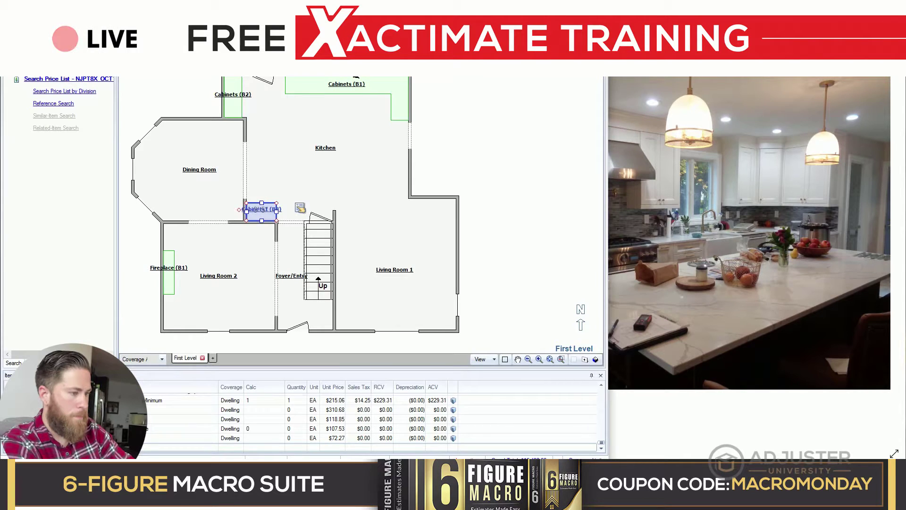
left_click(276, 213)
left_click_drag(276, 212, 273, 213)
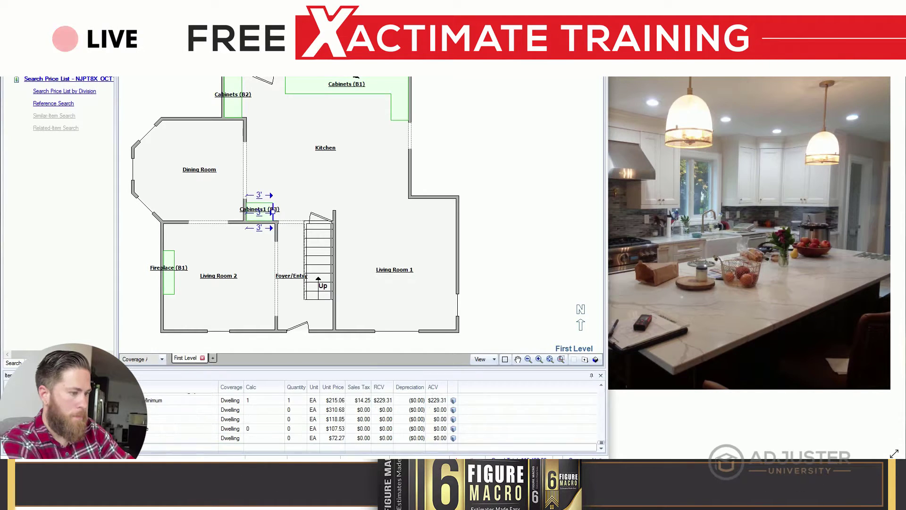
Name the block in the kitchen's southwest corner Cabinets and close its properties.
double_click(259, 209)
key("Right")
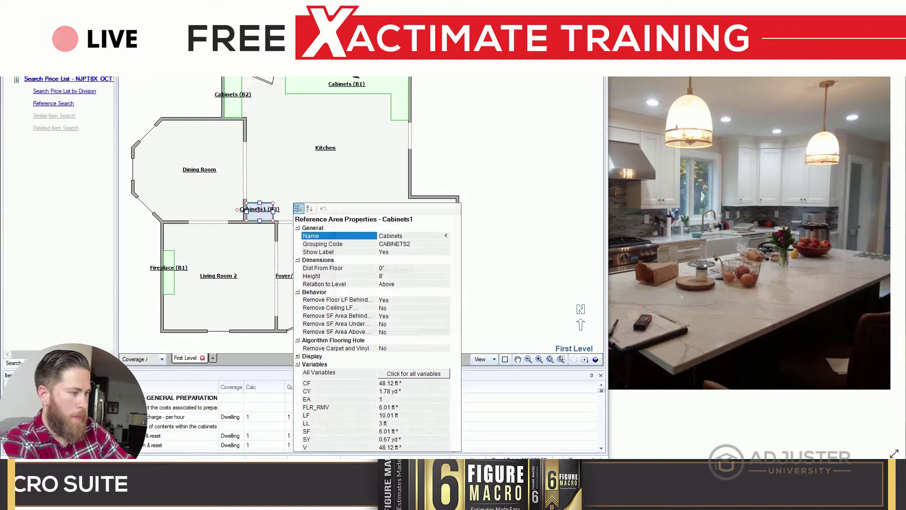
key("Return")
key("Return")
key("Escape")
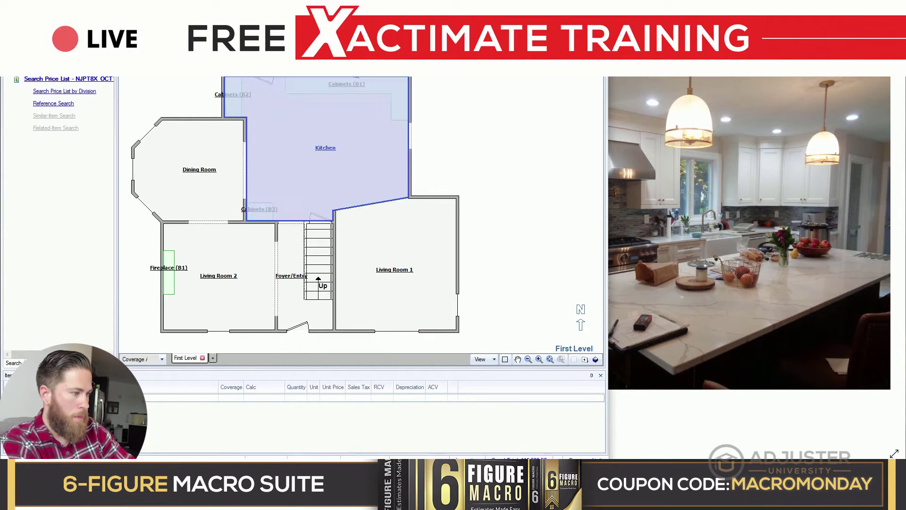
Place a cabinet block copy on the kitchen's east wall, extend it south to about 5', and name it Cabinets.
key("ctrl+v")
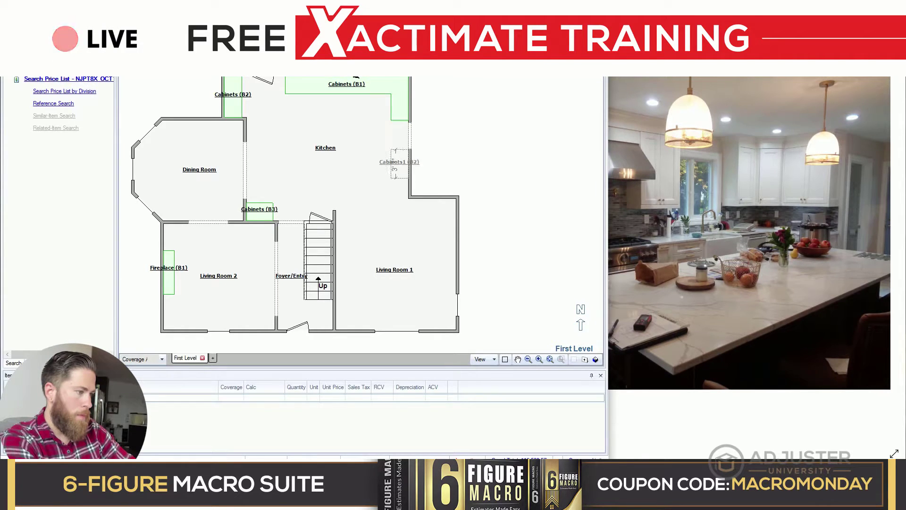
left_click(400, 164)
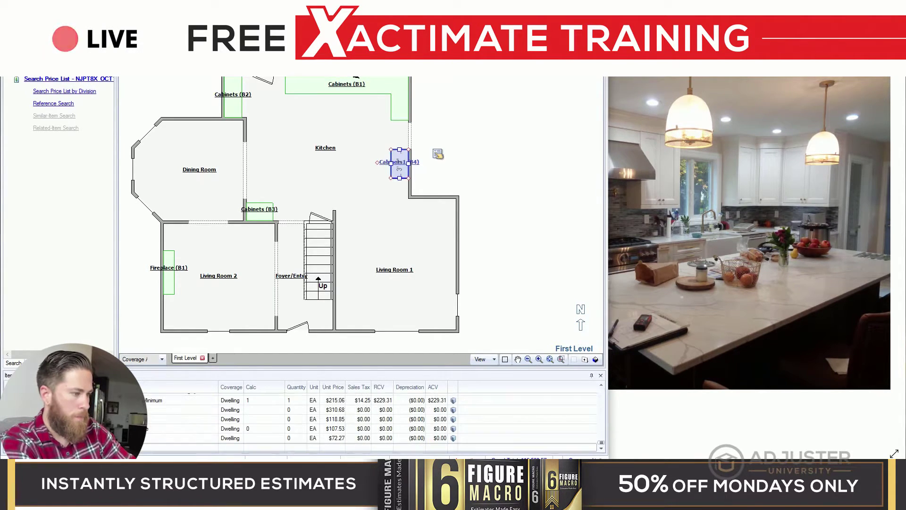
left_click_drag(399, 178, 400, 194)
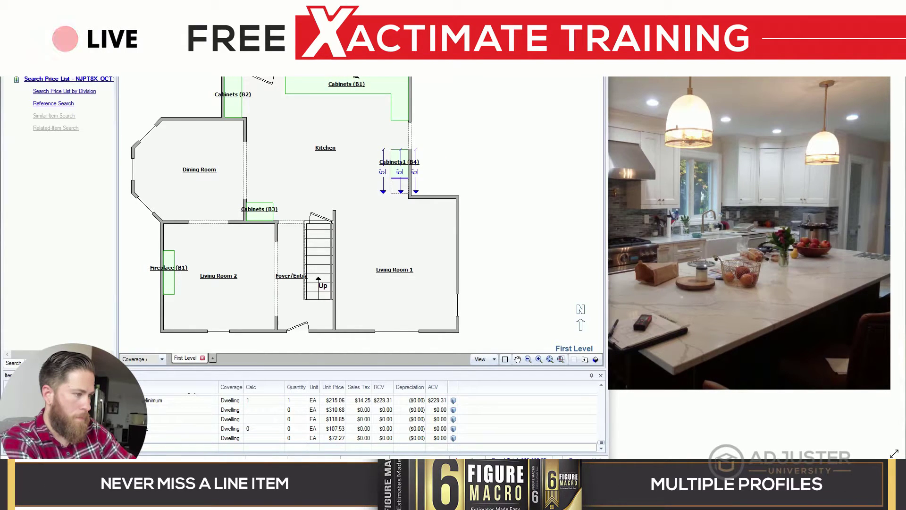
left_click_drag(400, 193, 400, 193)
key("BackSpace")
key("Return")
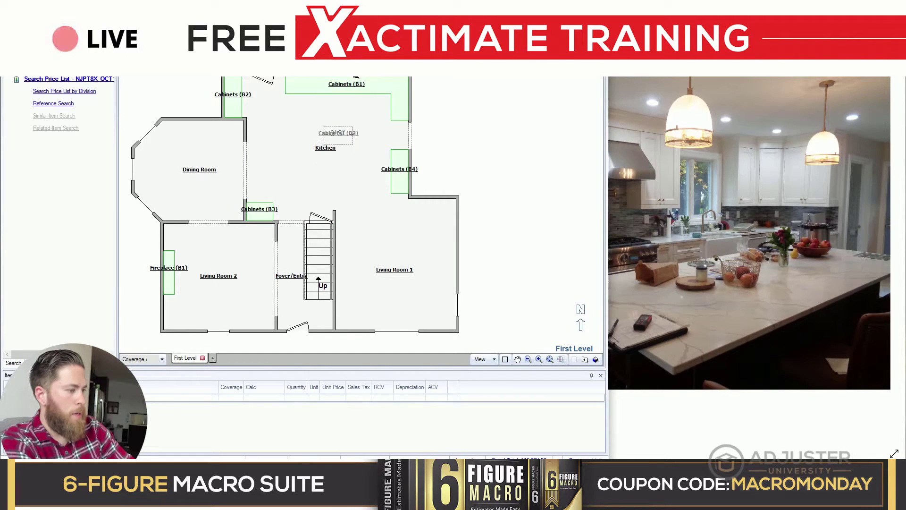
Place another cabinet block copy in the middle of the kitchen as the island and lengthen it westward to 12'.
left_click(344, 134)
left_click_drag(329, 134, 302, 133)
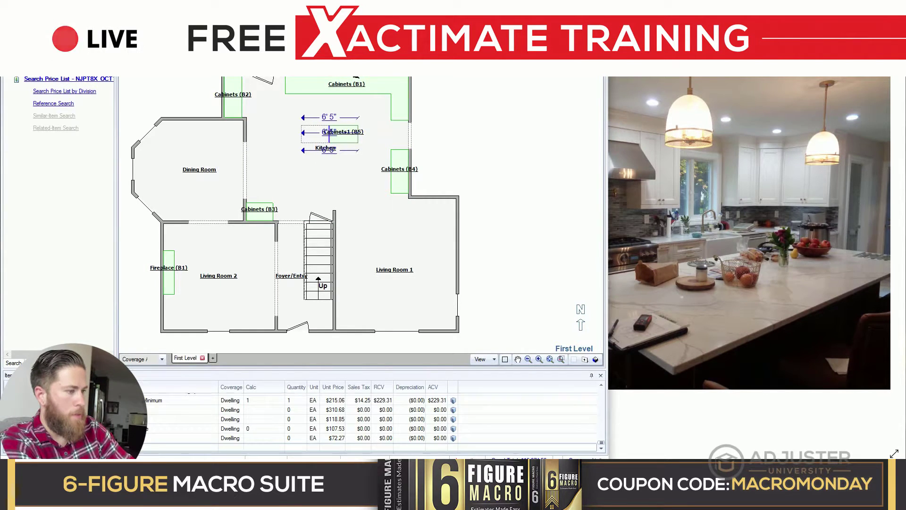
key("space")
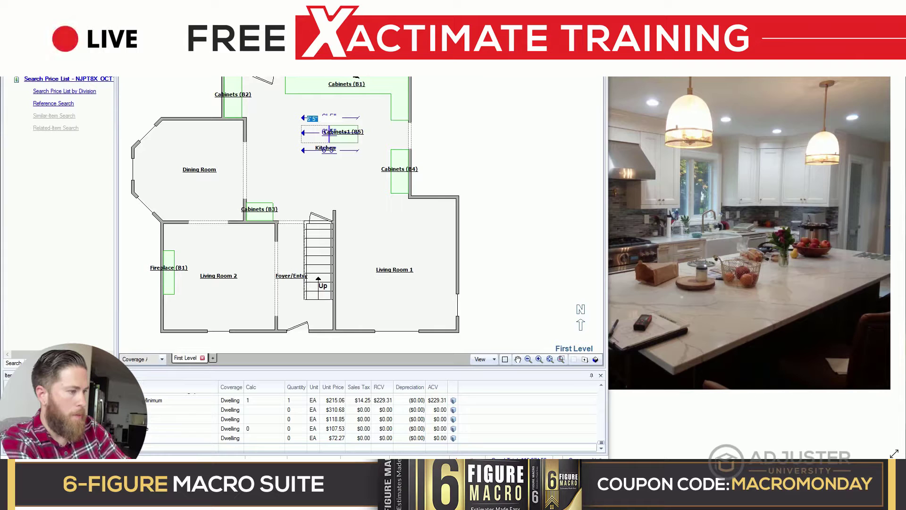
type("12")
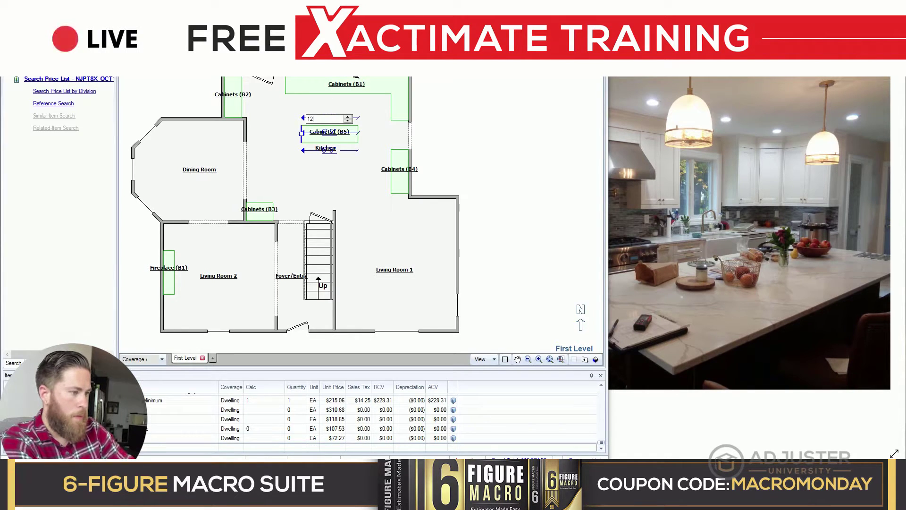
key("Return")
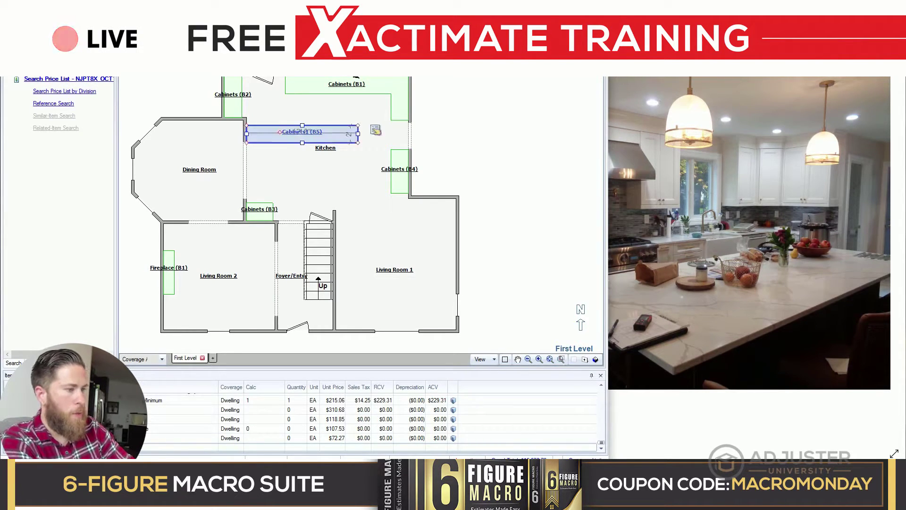
Move the island block east to the center of the kitchen and set its length to 12'.
left_click_drag(302, 133, 323, 132)
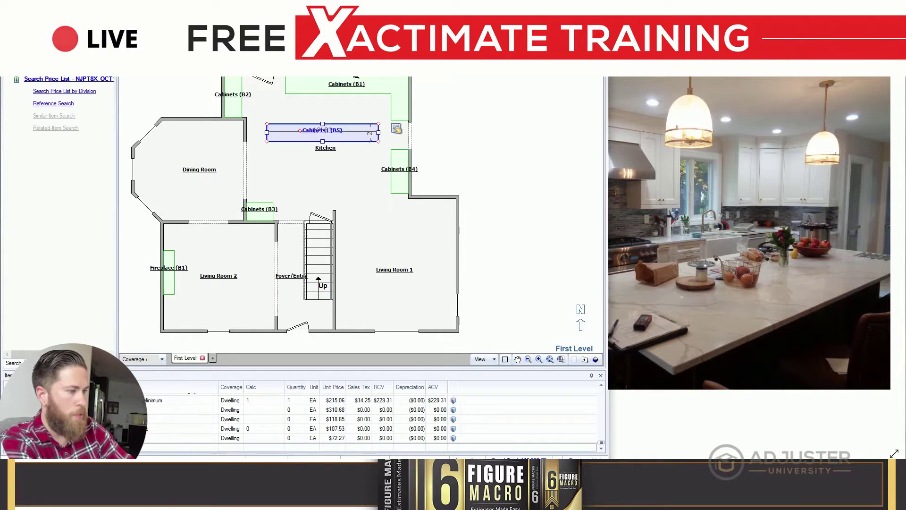
left_click_drag(267, 132, 272, 133)
left_click(325, 130)
type("12")
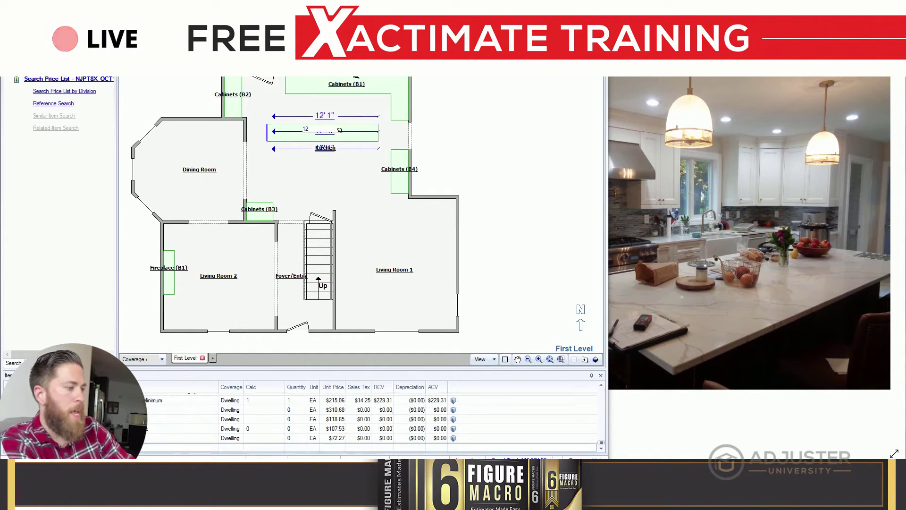
key("Return")
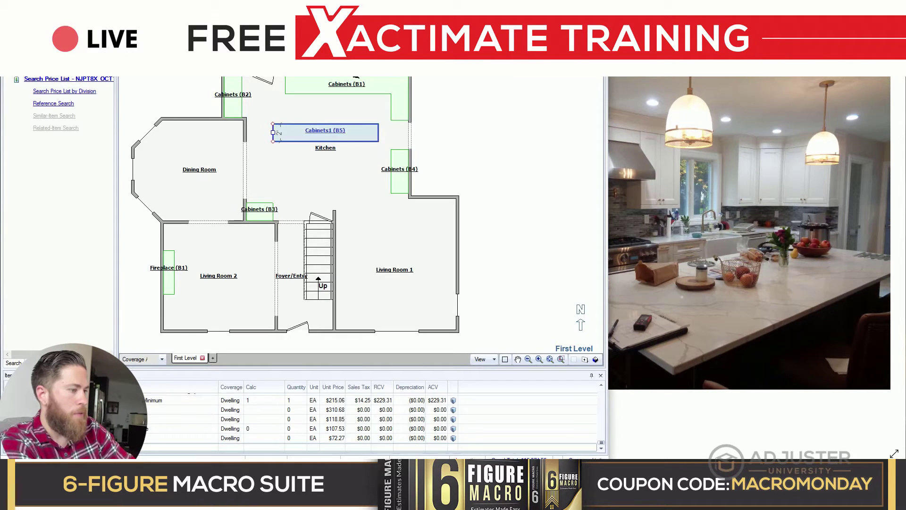
Extend the kitchen island block southward to a depth of 4' and rename it Cabinets.
left_click_drag(325, 141, 325, 149)
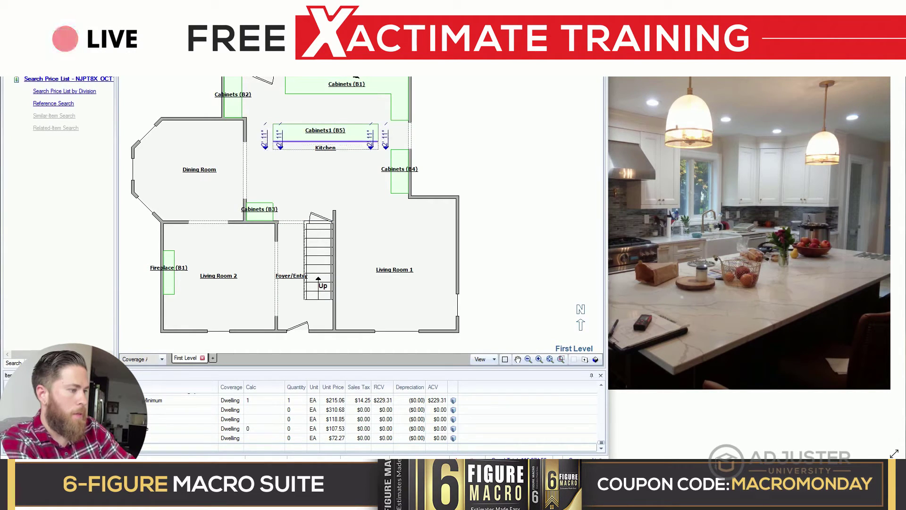
key("space")
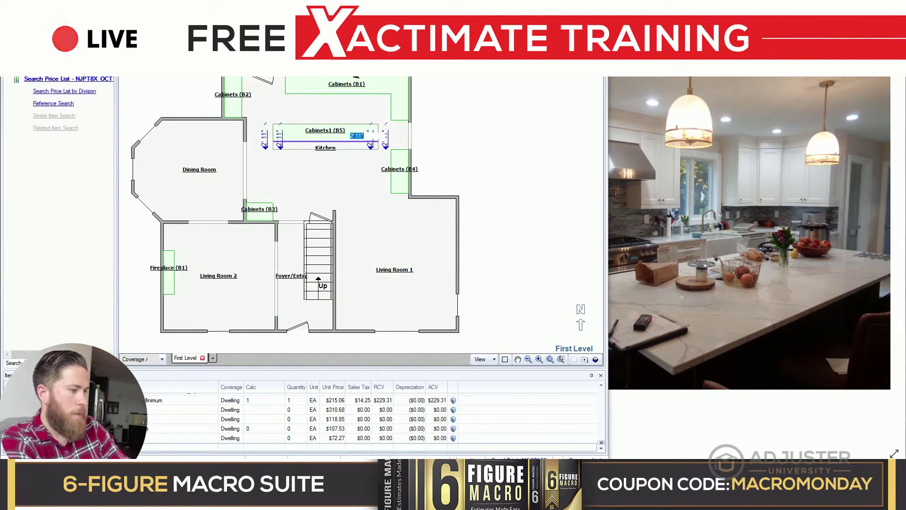
type("4")
key("Return")
key("space")
key("End")
key("BackSpace")
key("Return")
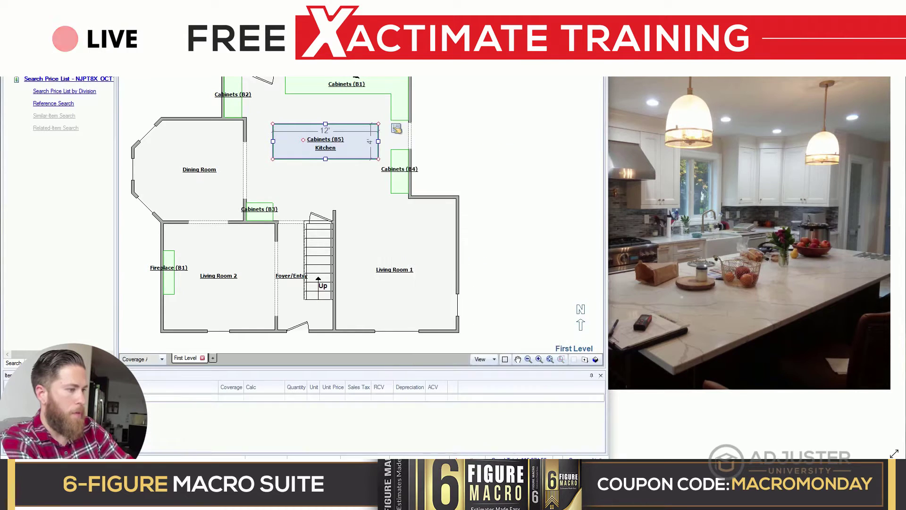
key("Escape")
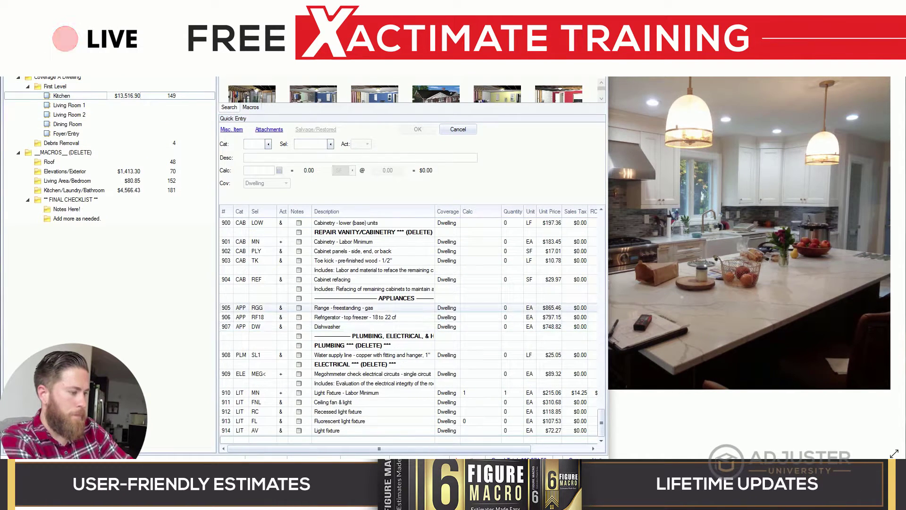
Select the Kitchen line items from the APPLIANCES heading through the end of the list.
left_click(373, 298)
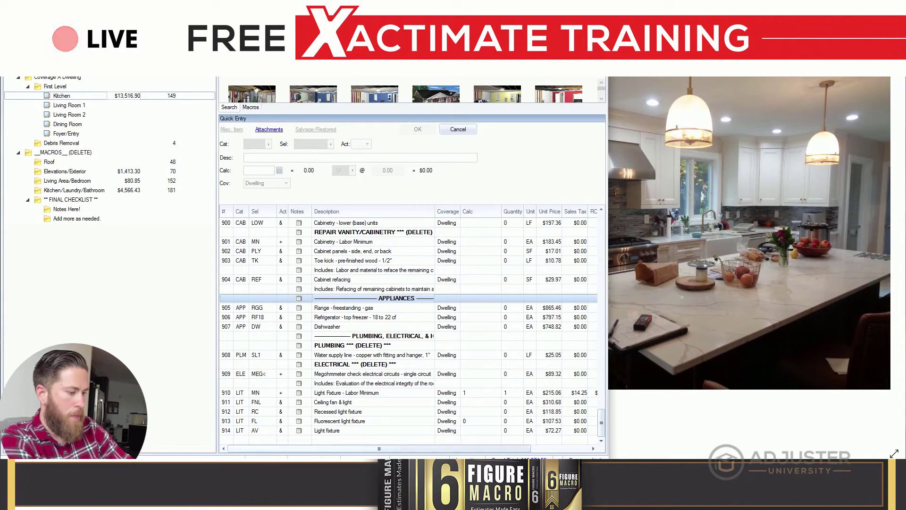
left_click(373, 439, "shift")
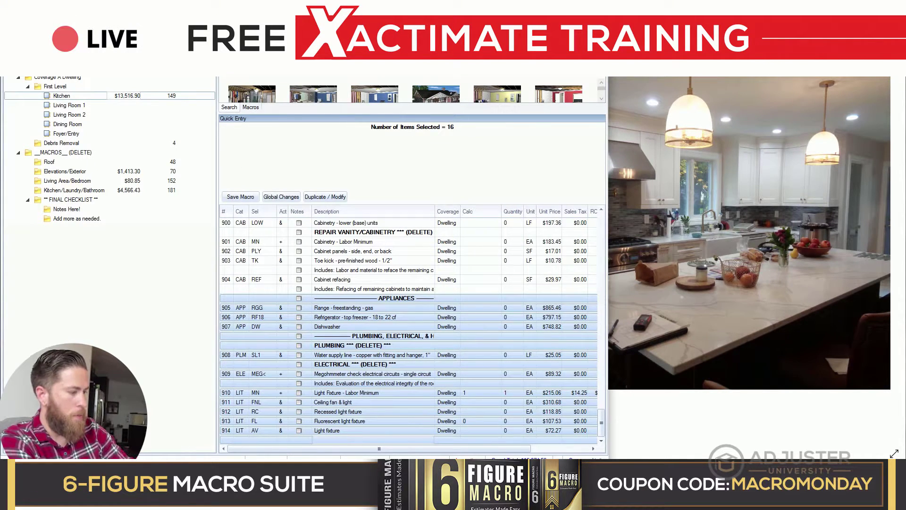
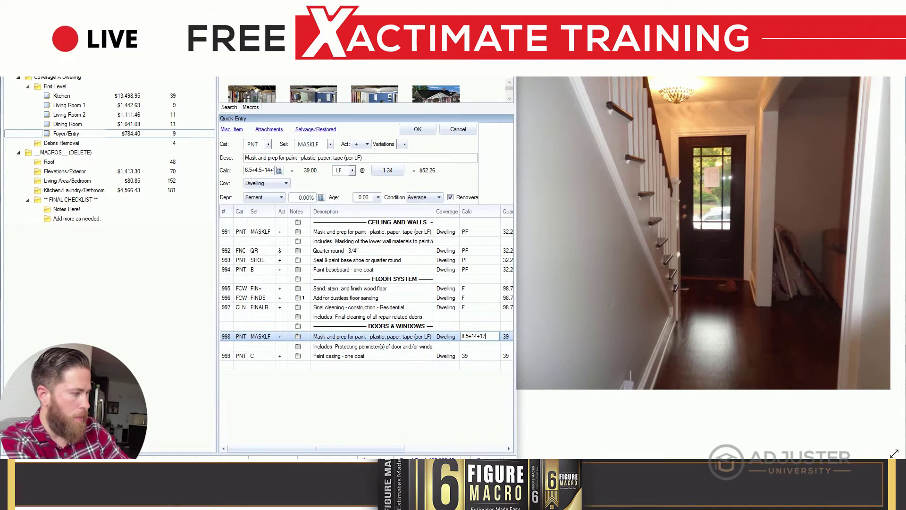
Set the calculation of the Foyer/Entry paint casing item to 39.5.
type("39.5")
key("Return")
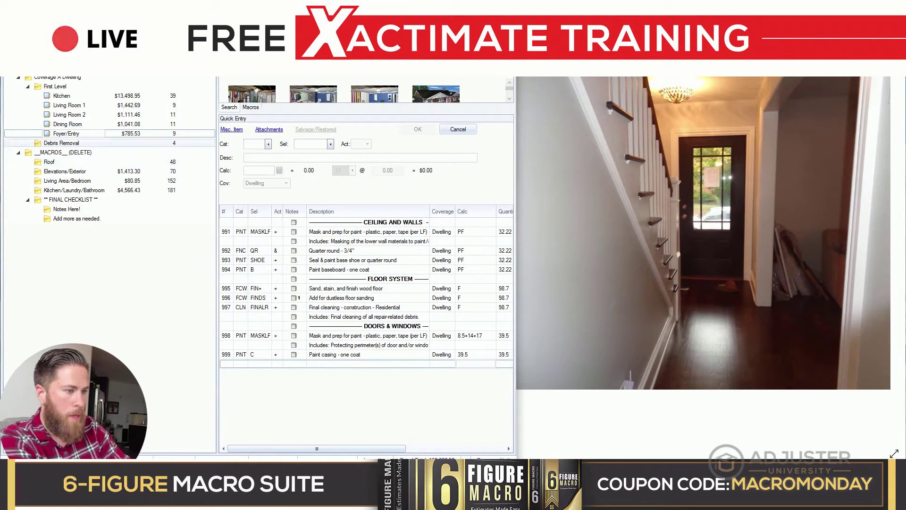
left_click(62, 142)
left_click(368, 297)
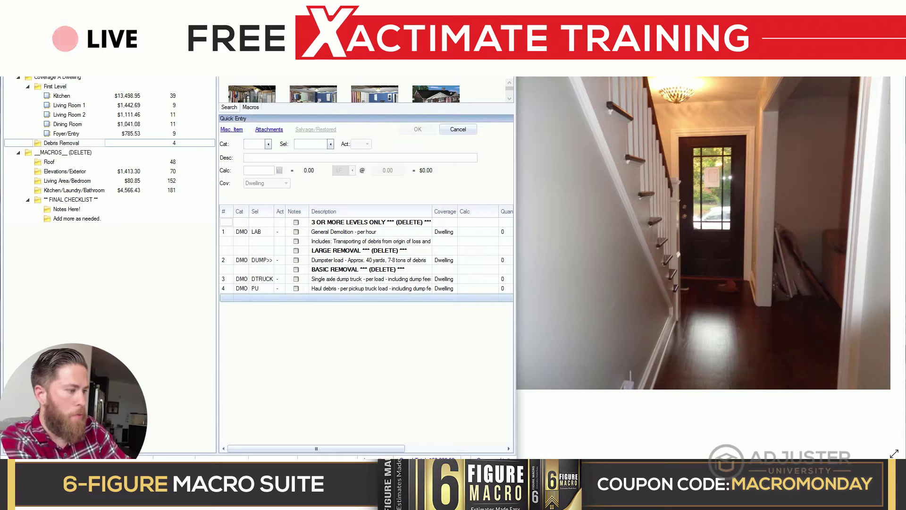
key("ctrl+a")
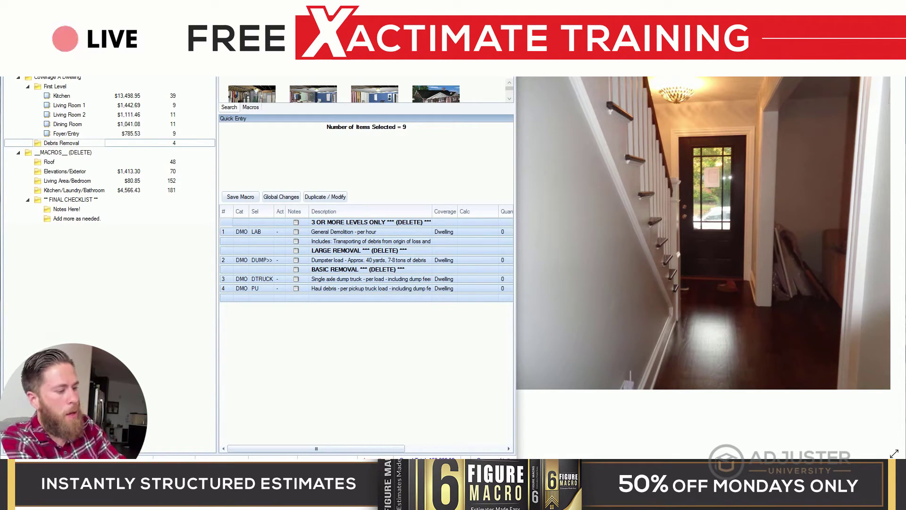
left_click(371, 288)
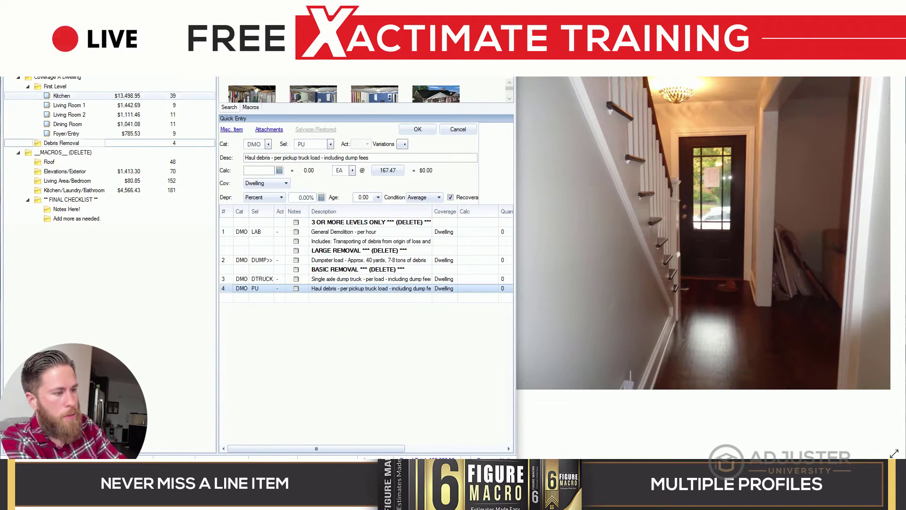
Add the Tear out and bag wet insulation item to the Kitchen.
left_click(62, 95)
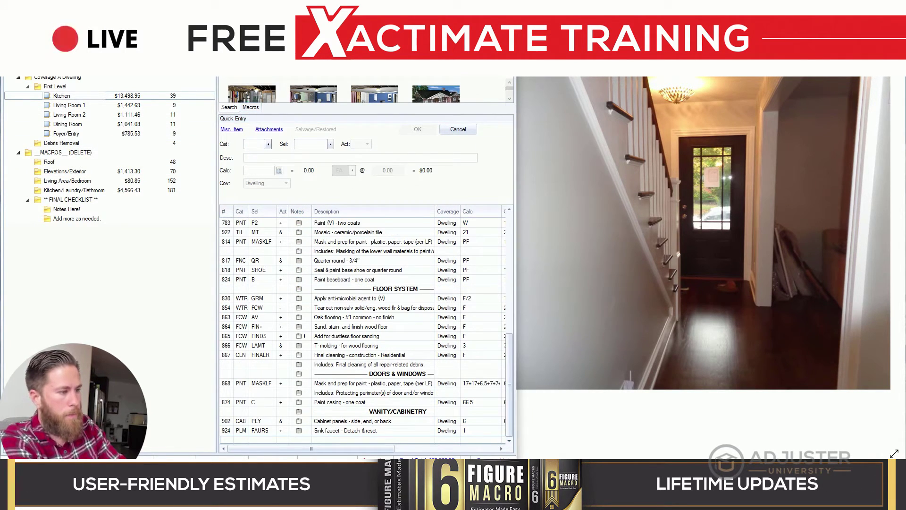
type("tear out")
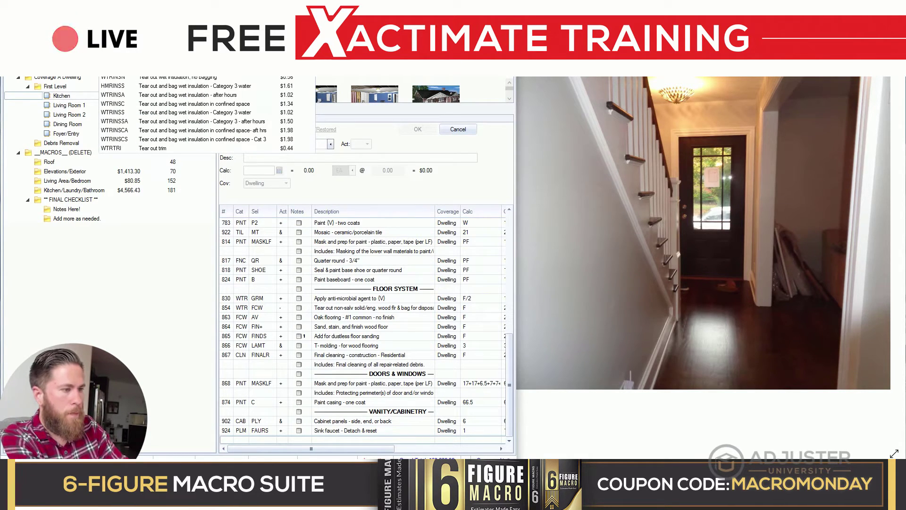
key("Return")
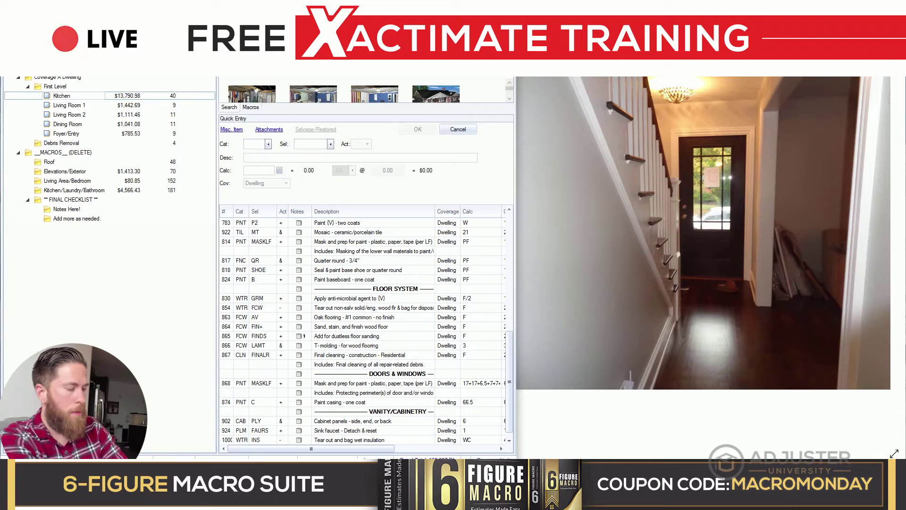
Add 6" R21 unfaced batt insulation and 1" rigid foam insulation board to the Kitchen items.
type("insulation 6")
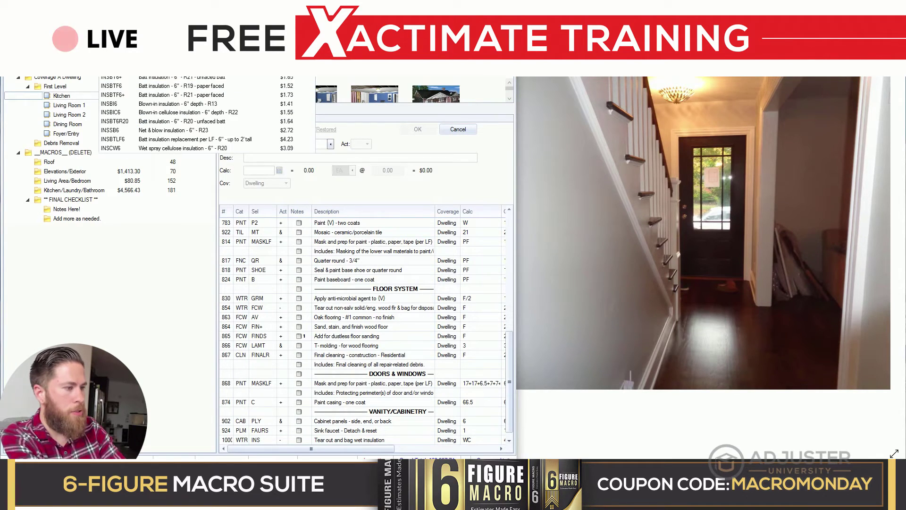
key("Down")
key("Down")
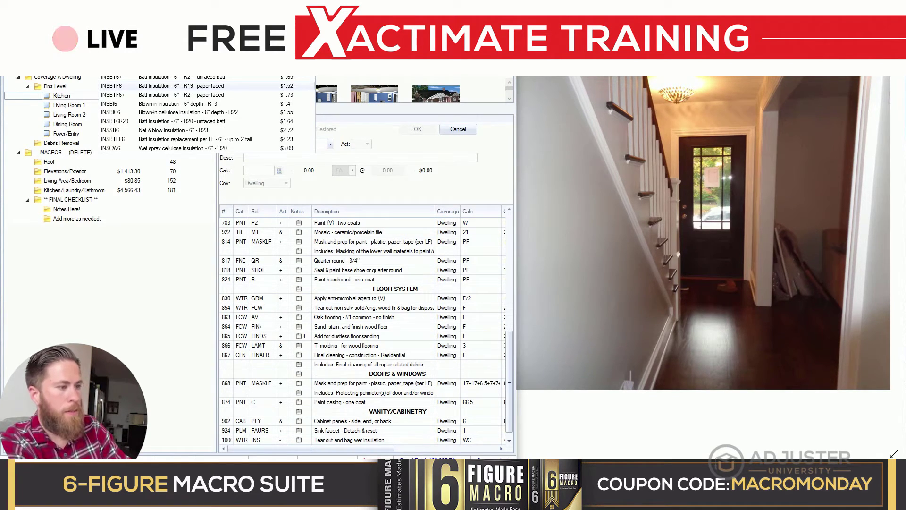
key("Down")
key("Up")
key("Up")
key("Return")
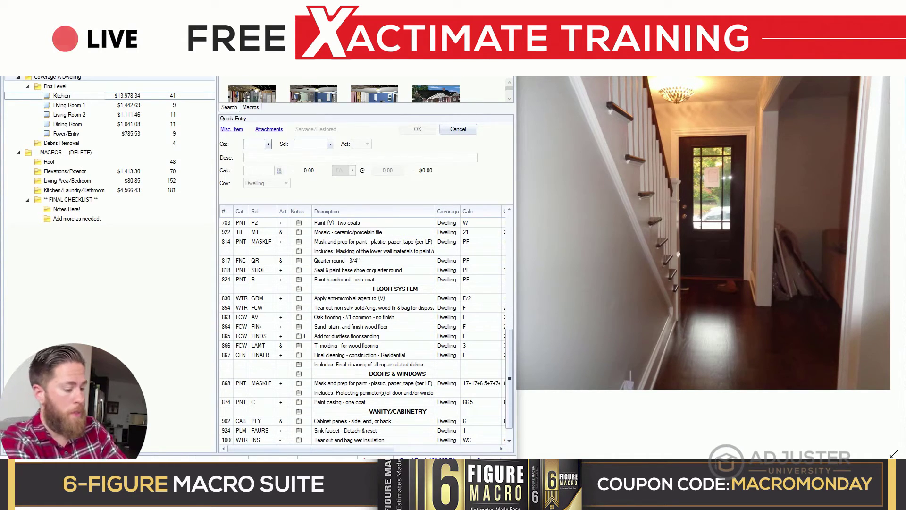
type("insulation board")
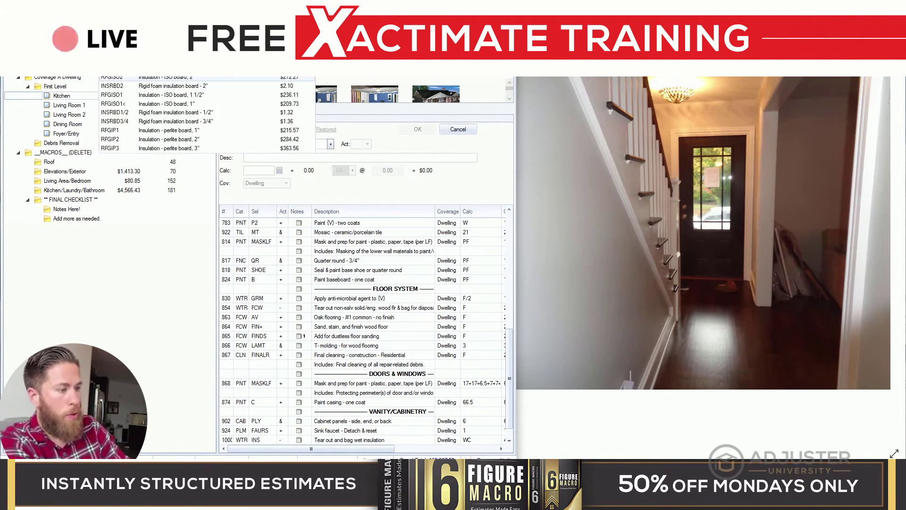
key("Return")
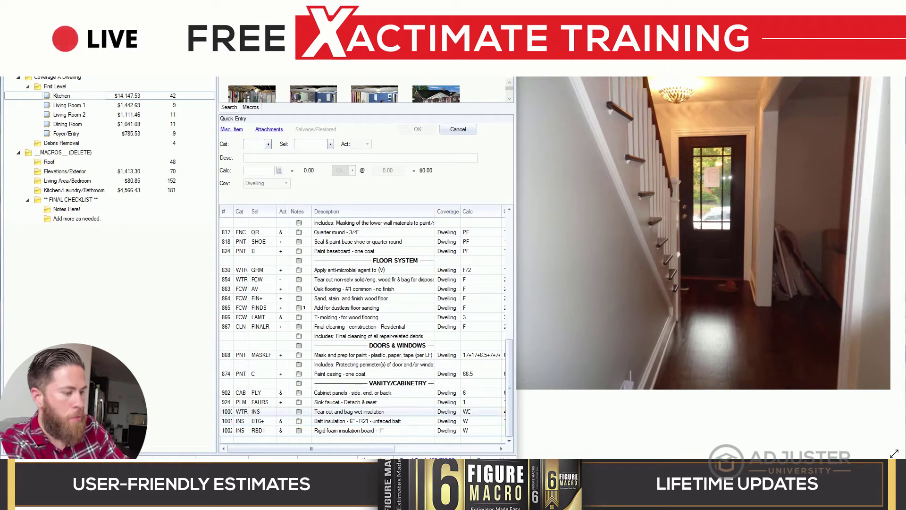
Change the activity of the Kitchen's 6" R21 batt insulation item to +.
left_click(350, 412)
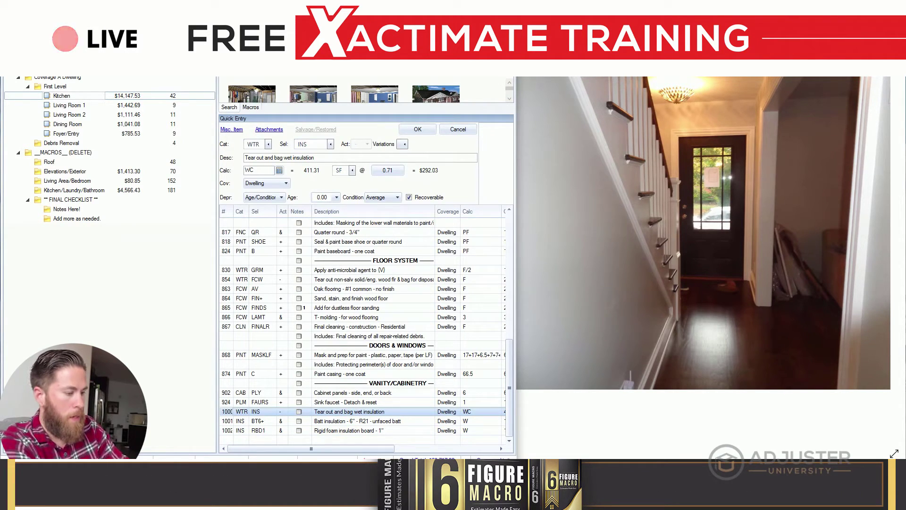
left_click(282, 421)
left_click(288, 422)
left_click(248, 432)
left_click(261, 422)
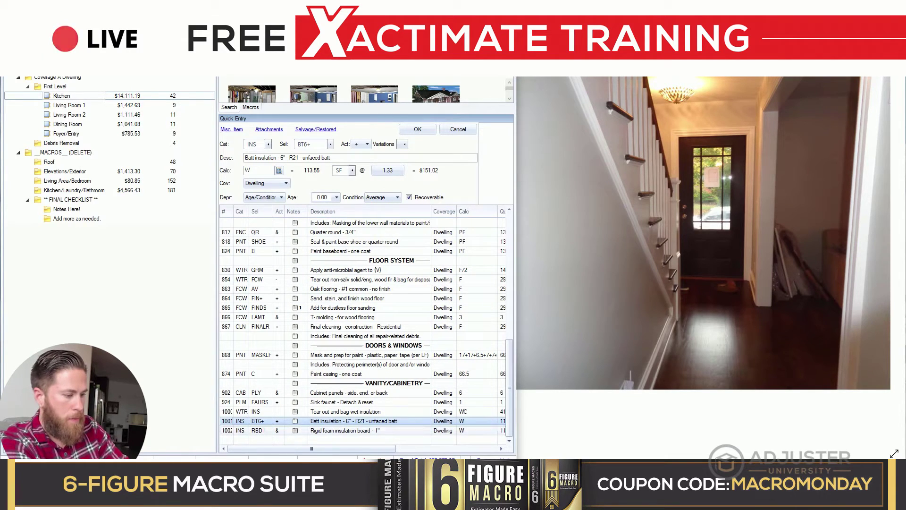
Set the calculation to F for the wet insulation tear-out, the 6" batt insulation and the 1" rigid foam board.
left_click(476, 412)
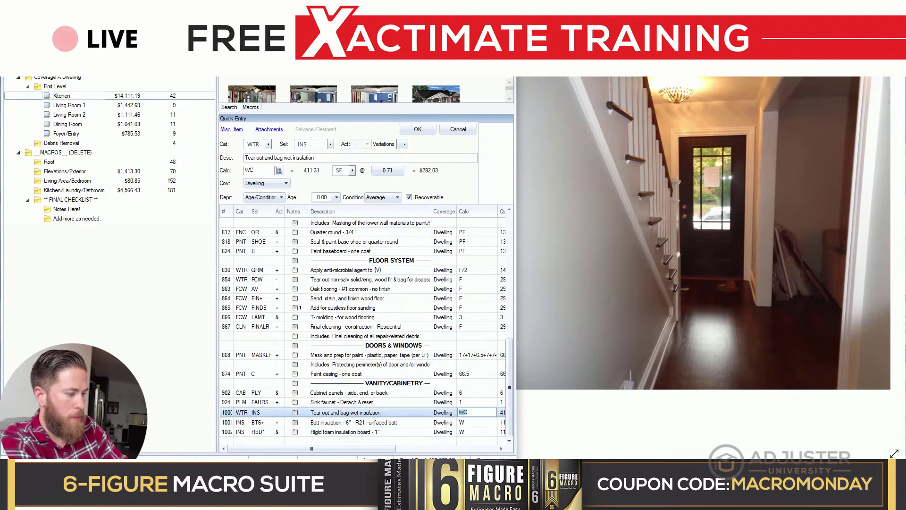
type("F")
key("Down")
type("F")
key("Down")
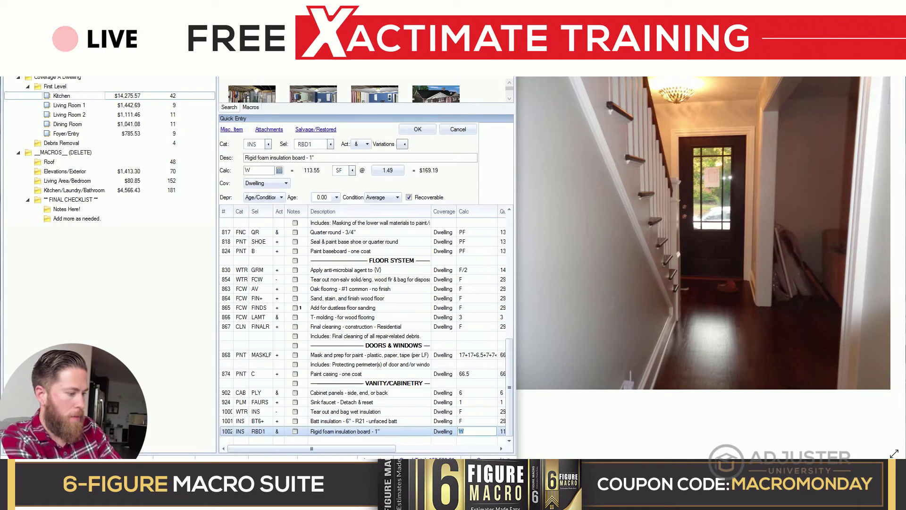
type("F")
key("Down")
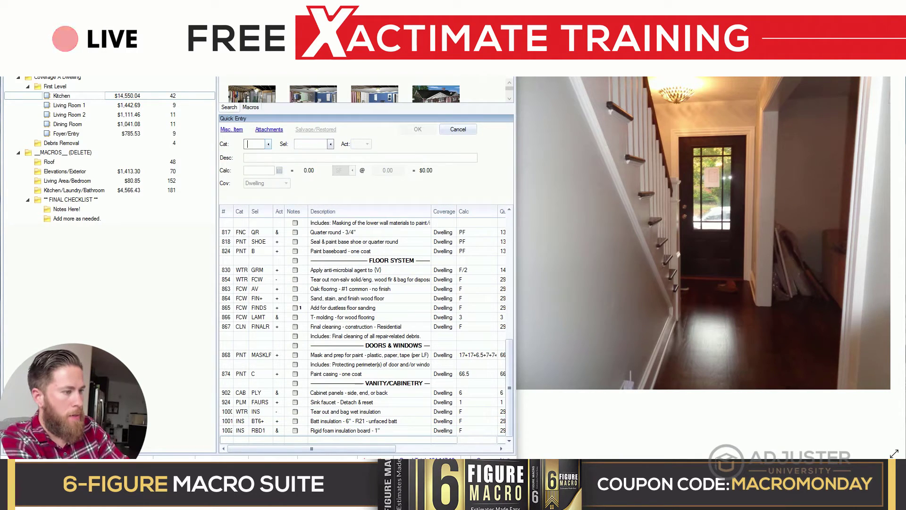
Add the Batt insulation - Add-on for confined spaces item to the Kitchen.
key("alt+Tab")
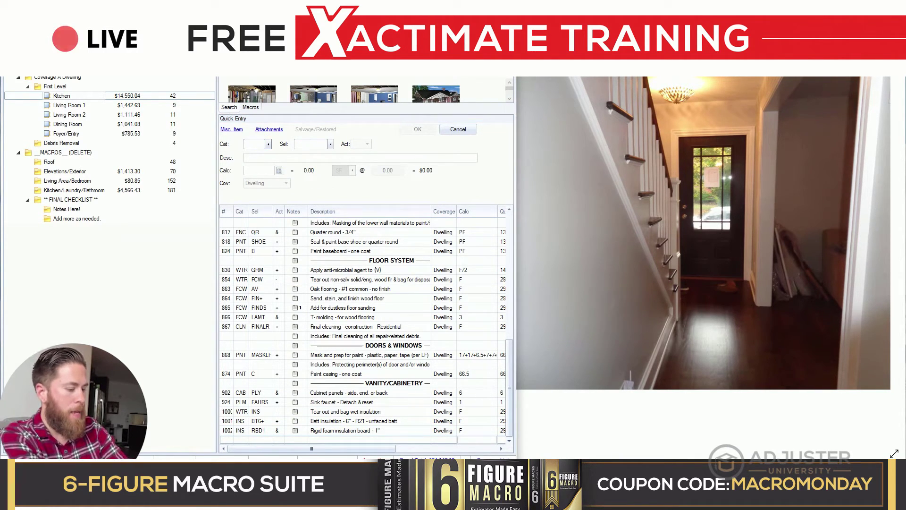
type("batt")
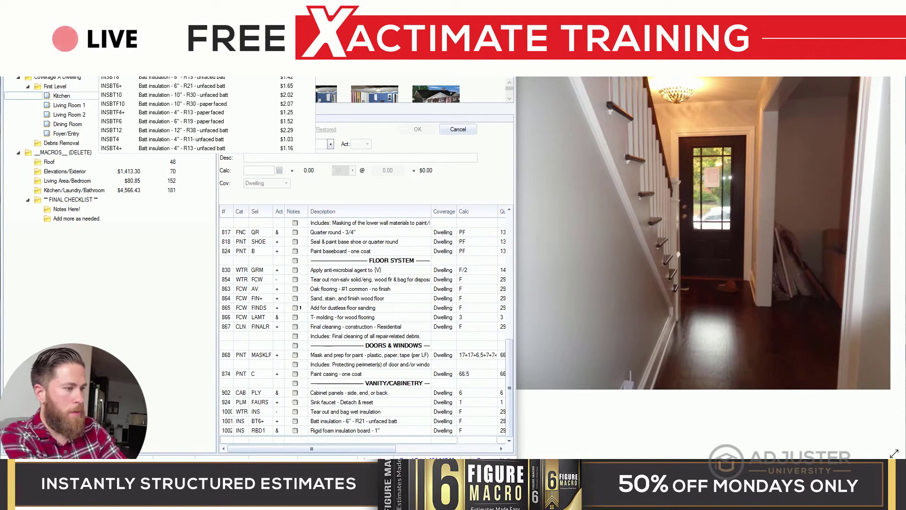
type("e")
key("Return")
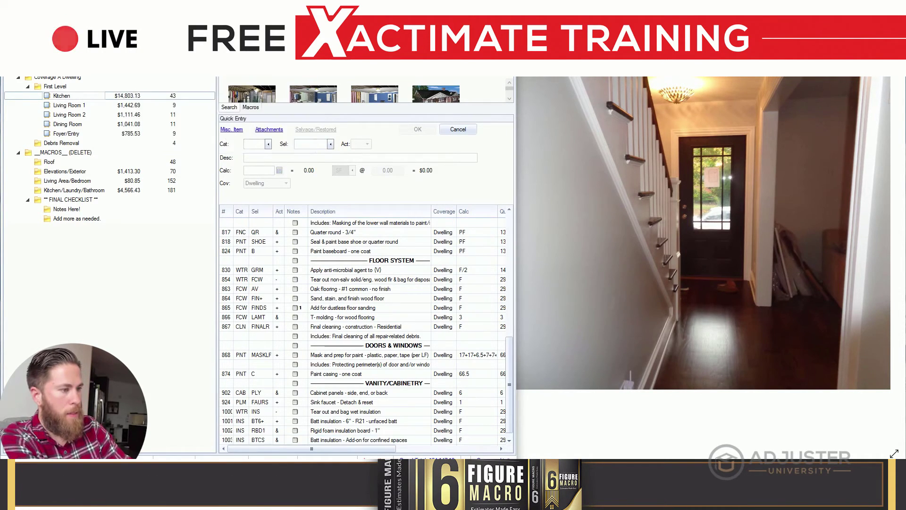
Move the four Kitchen insulation items to the end of the FLOOR SYSTEM section, above the DOORS & WINDOWS heading.
scroll(325, 421, "down", 1)
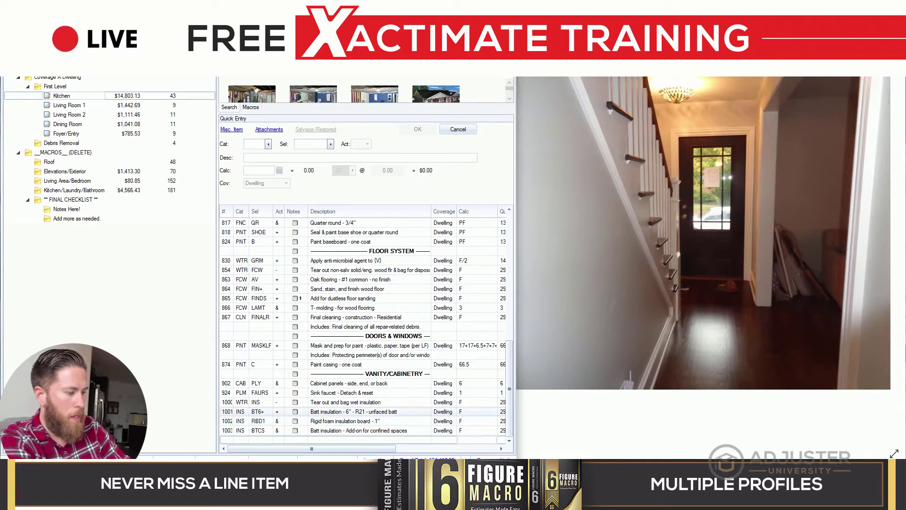
left_click(344, 402)
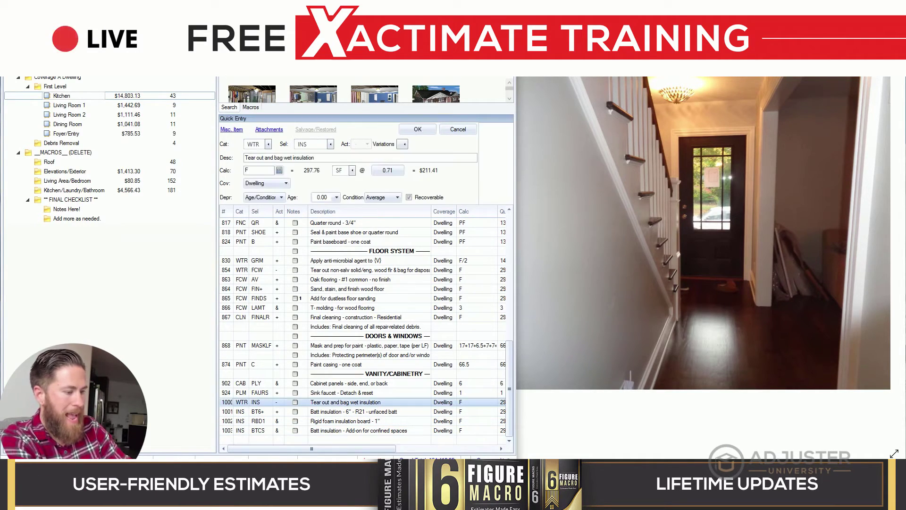
left_click(345, 421, "shift")
left_click(345, 431, "shift")
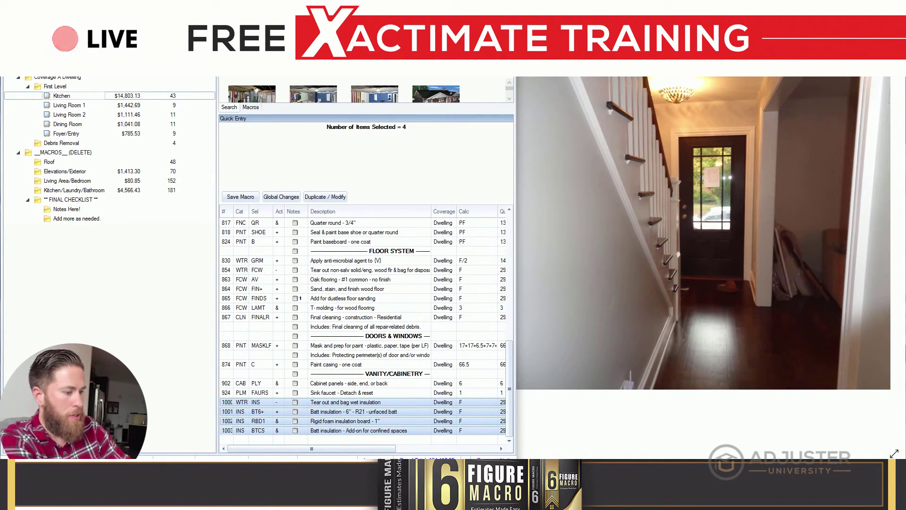
left_click_drag(225, 430, 240, 334)
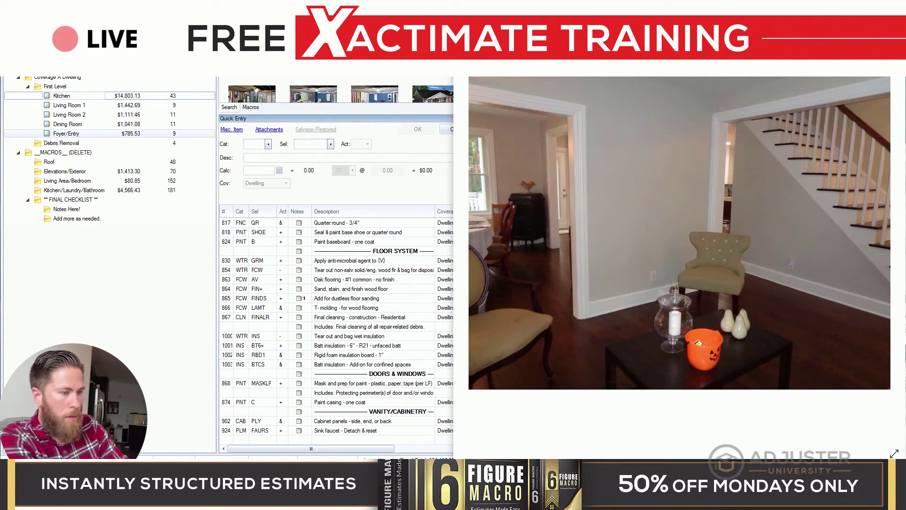
Delete all Debris Removal lines except the single axle dump truck load.
left_click(62, 143)
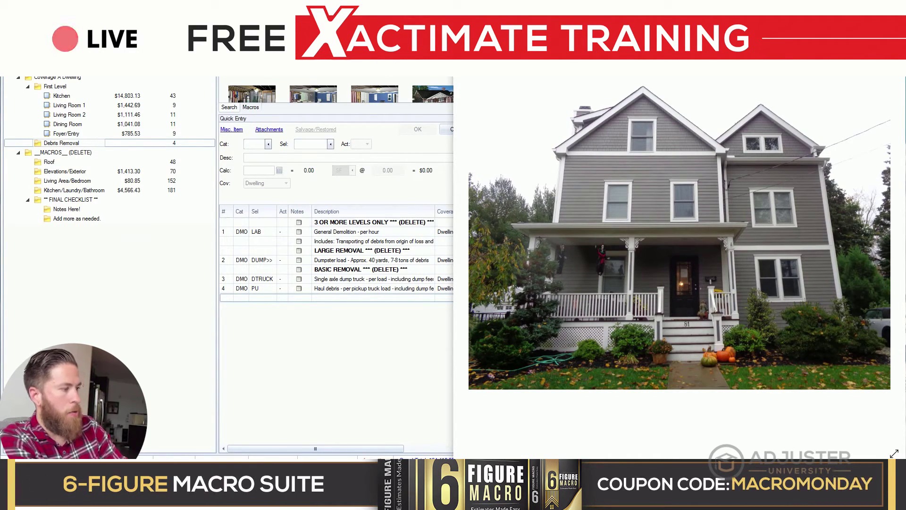
left_click(61, 142)
left_click(330, 297)
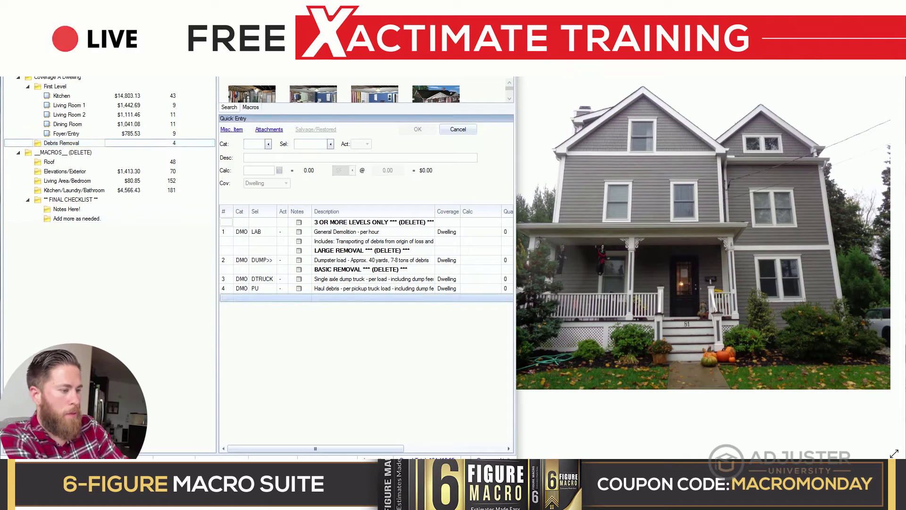
key("ctrl+a")
left_click(242, 279, "ctrl")
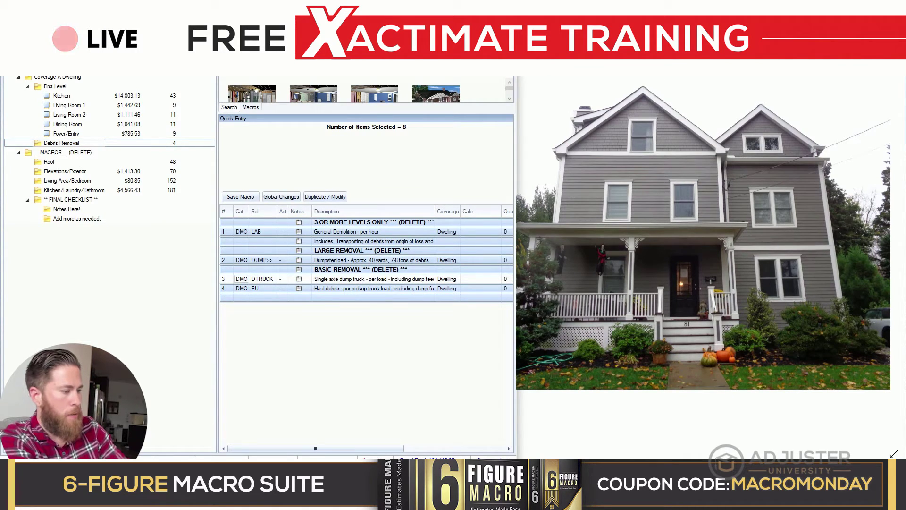
key("Delete")
left_click(480, 222)
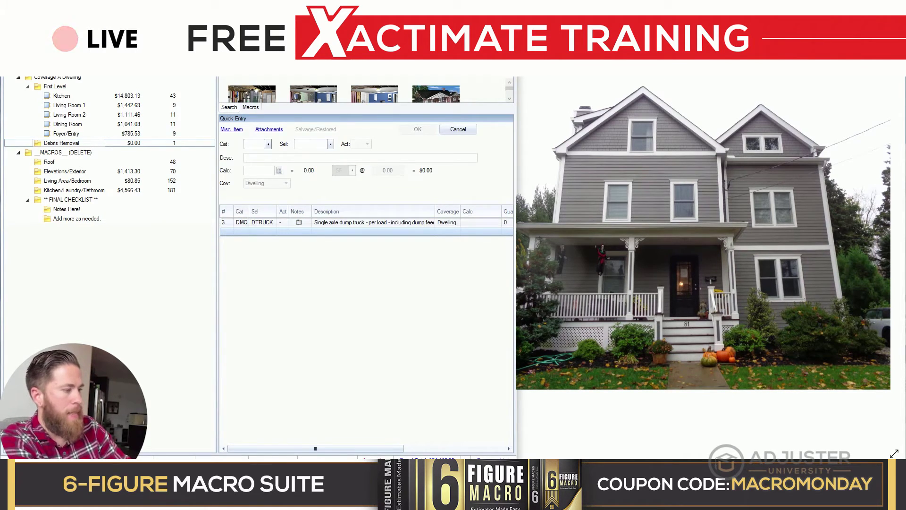
Set the dump truck load calculation to 1 and add a group named General Condition below Debris Removal.
type("1")
key("Return")
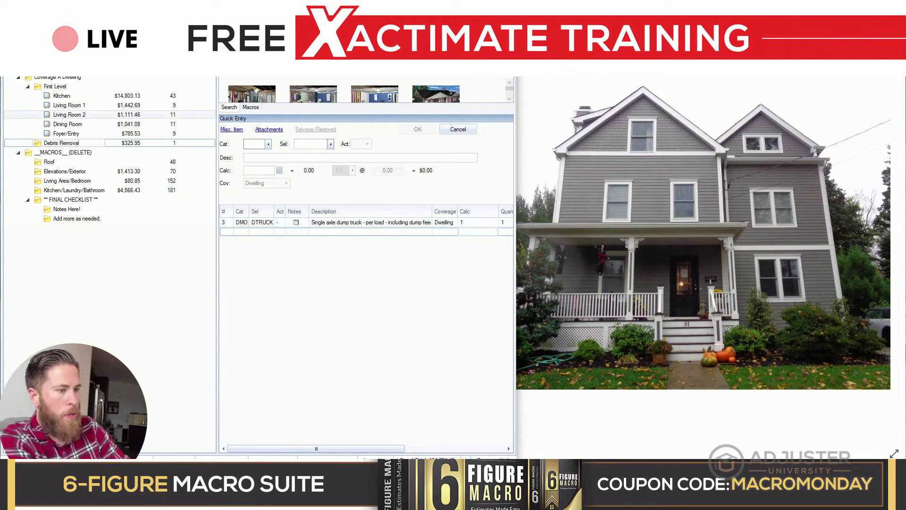
left_click(61, 142)
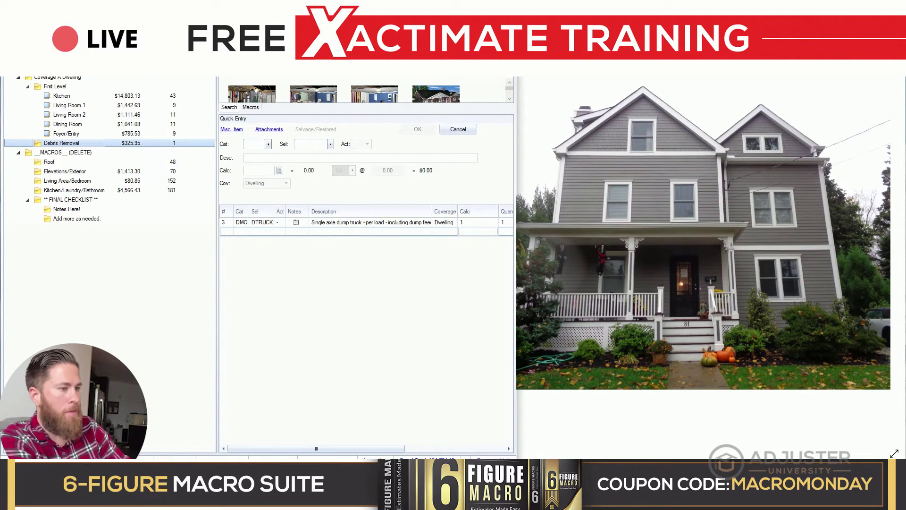
key("Insert")
type("General Condition")
key("Return")
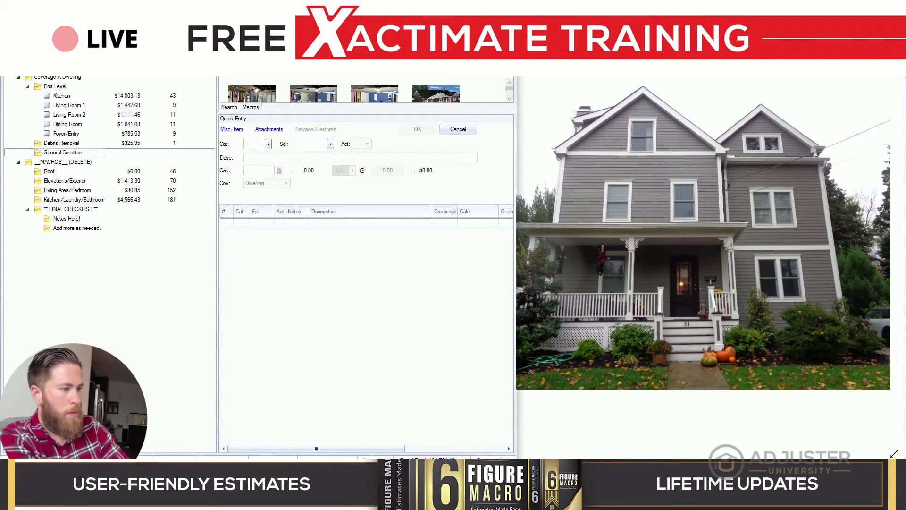
Add the 40' long job-site cargo/storage container, per month, to General Condition with a quantity of 1.
type("storage")
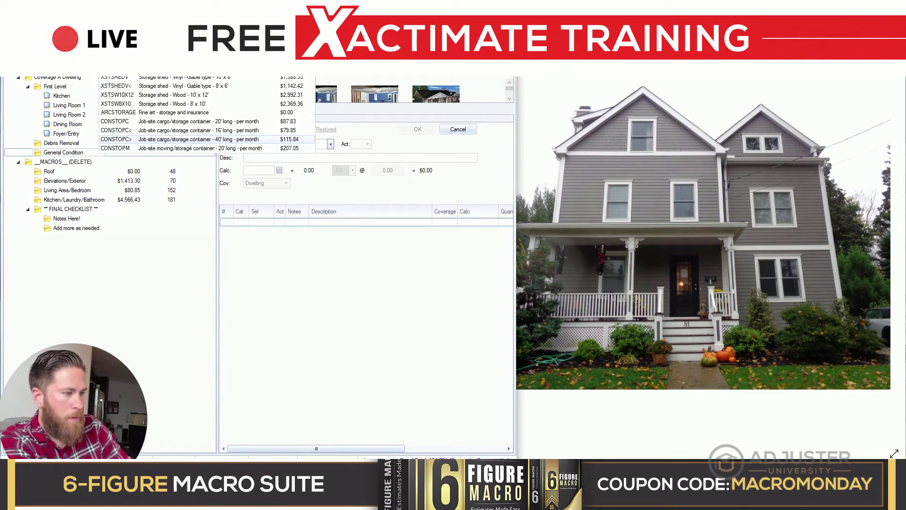
key("Return")
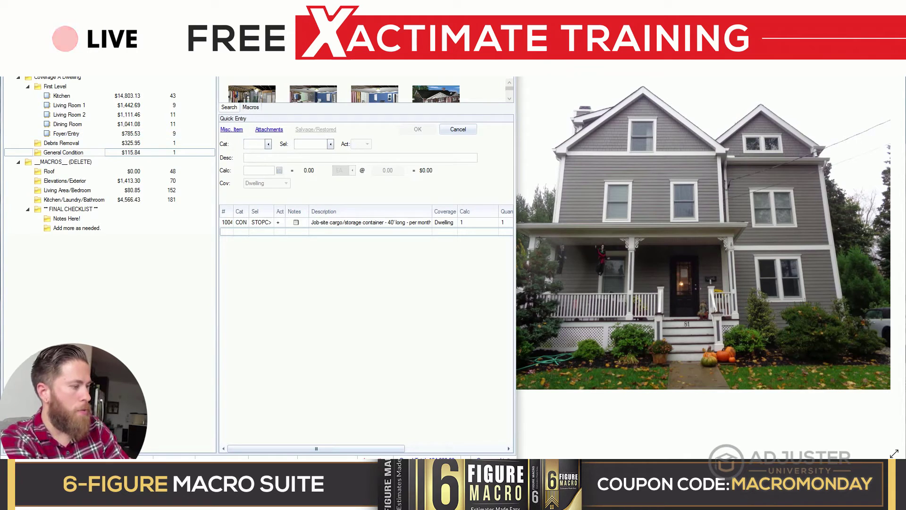
left_click_drag(516, 268, 654, 268)
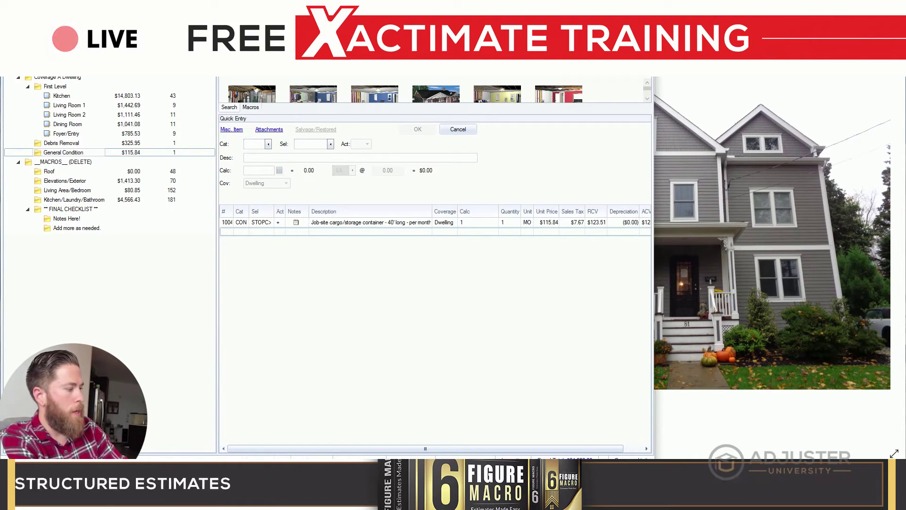
left_click(254, 143)
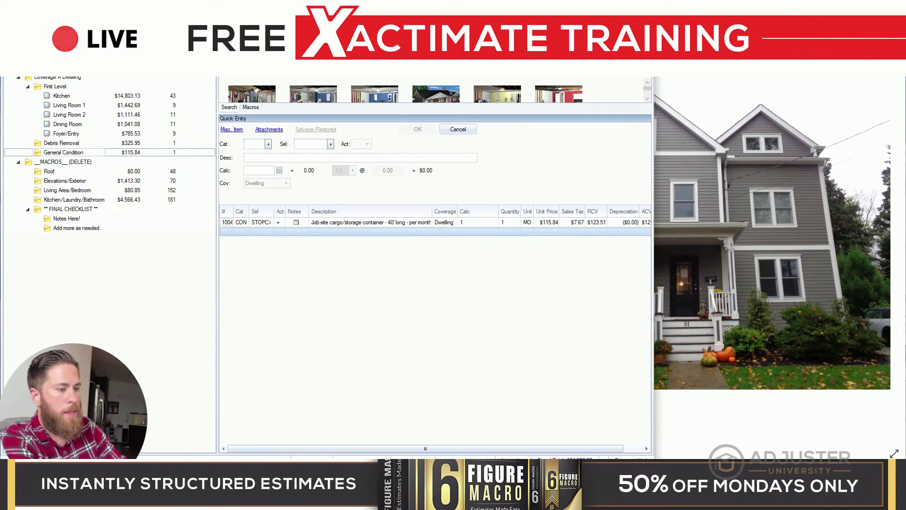
Delete the __MACROS__ (DELETE) group with all its subgroups and return to the General Condition group.
left_click(63, 161)
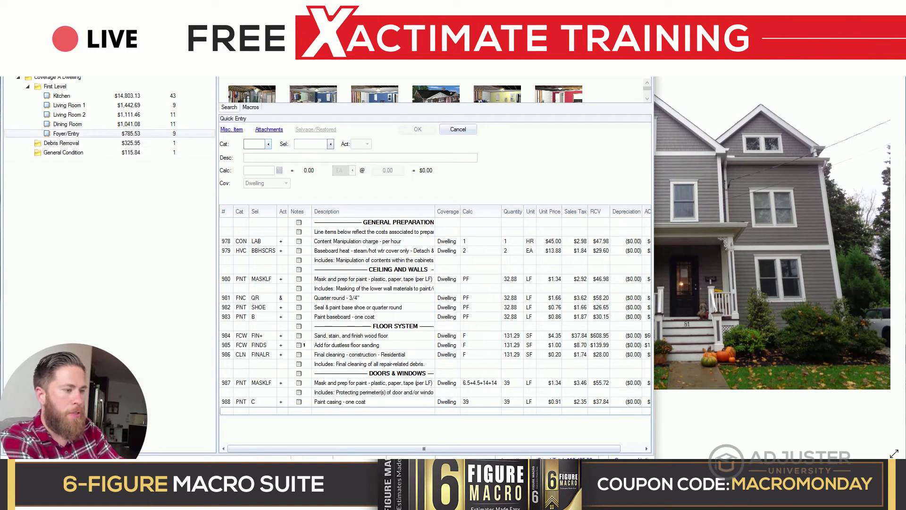
left_click(140, 152)
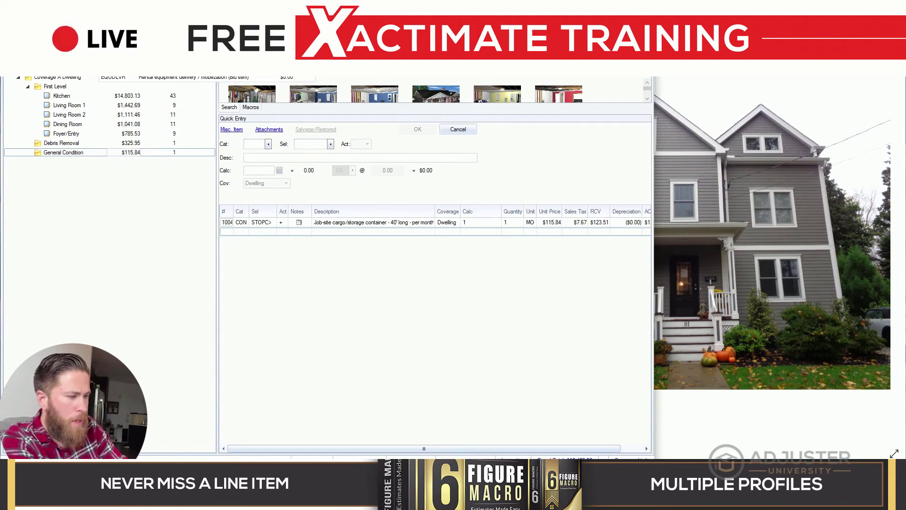
Check the storage container's item definition for the code covering pick up and delivery charges.
left_click(227, 222)
left_click(568, 195)
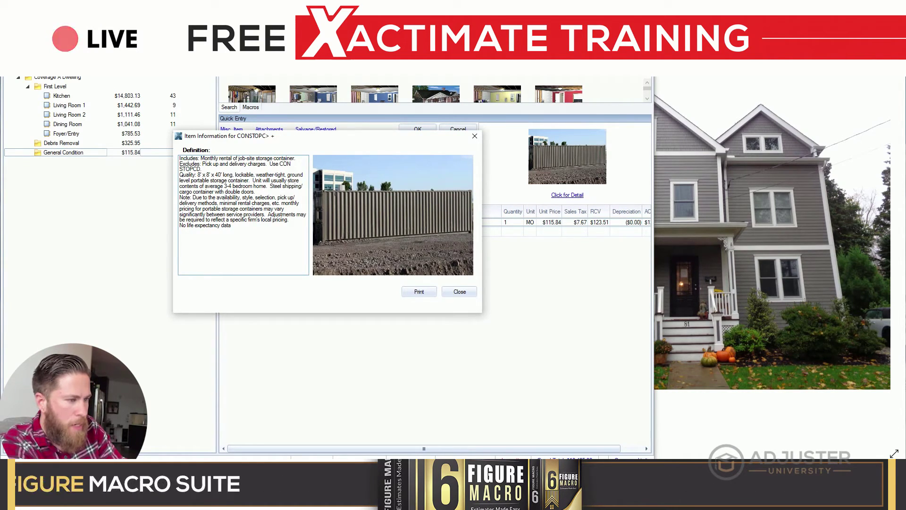
left_click_drag(280, 164, 202, 169)
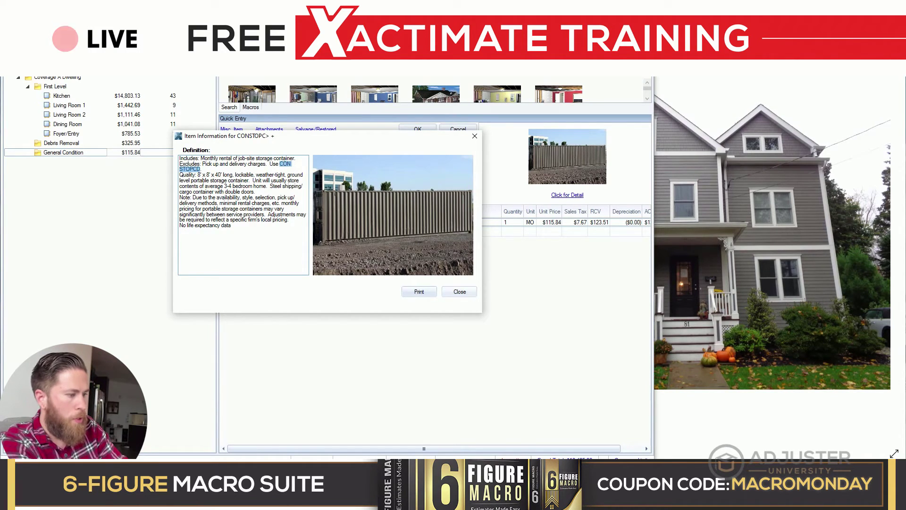
Add the job-site cargo container pick up/delivery (each way) item, CON STOPCD, to General Condition with a quantity of 2.
key("Escape")
left_click(207, 73)
type("con")
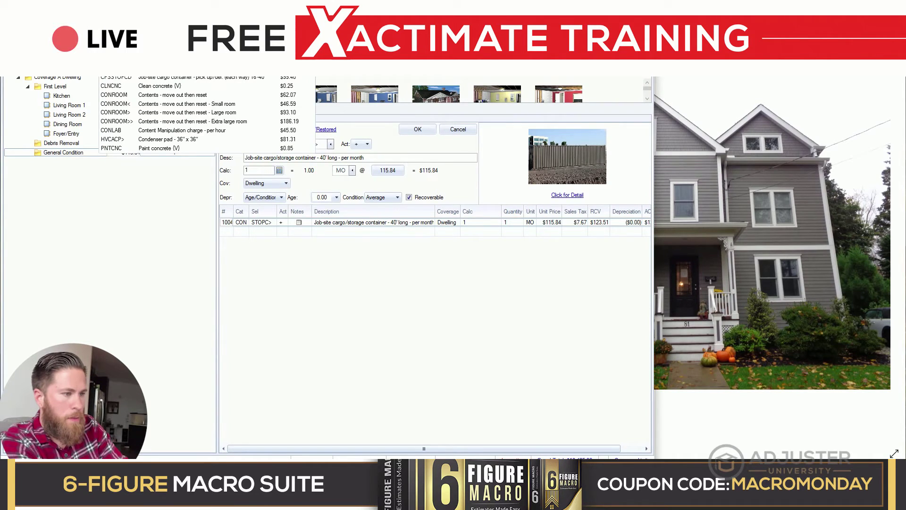
key("Return")
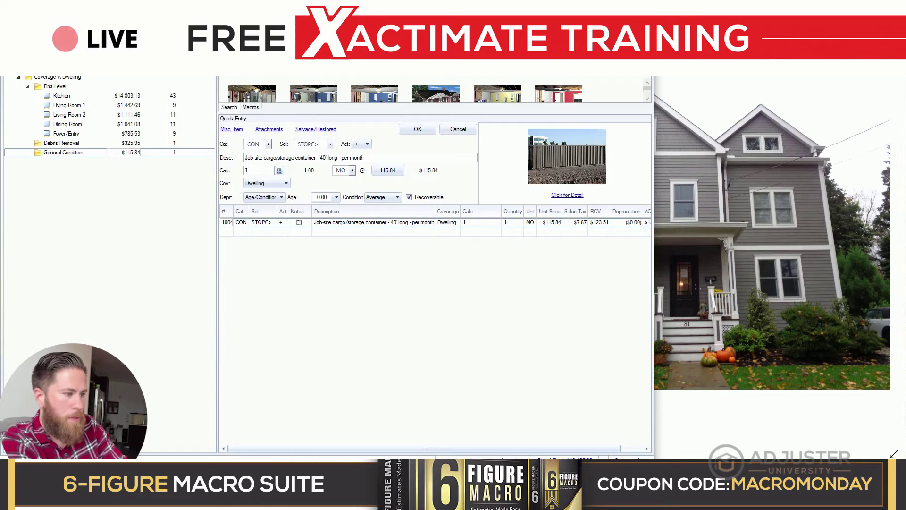
left_click(479, 232)
type("2")
key("Return")
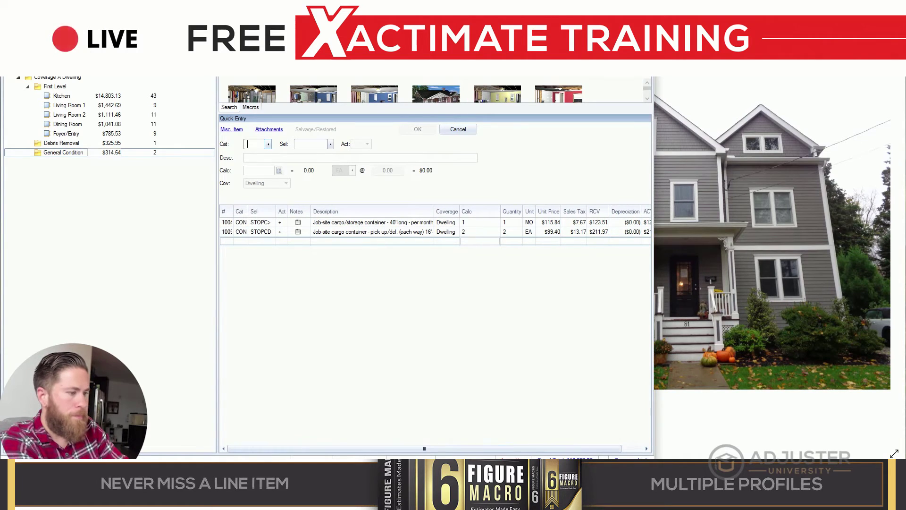
Open the line items of the Debris Removal group.
left_click(61, 143)
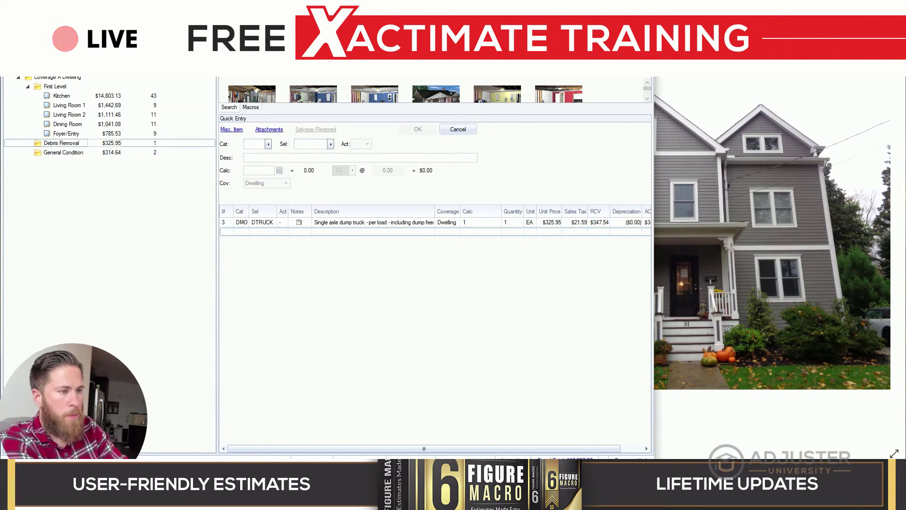